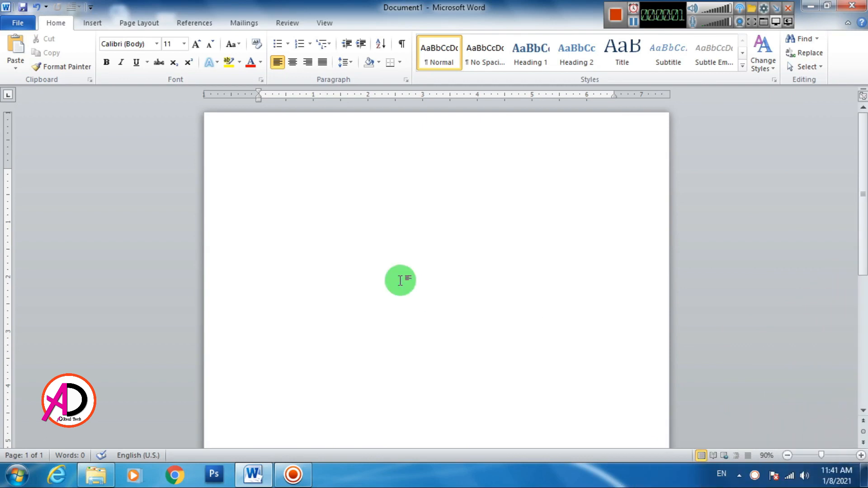
- Set the page to Narrow 0.5" margins and A4 paper size (8.27" x 11.69")
click(139, 23)
click(93, 63)
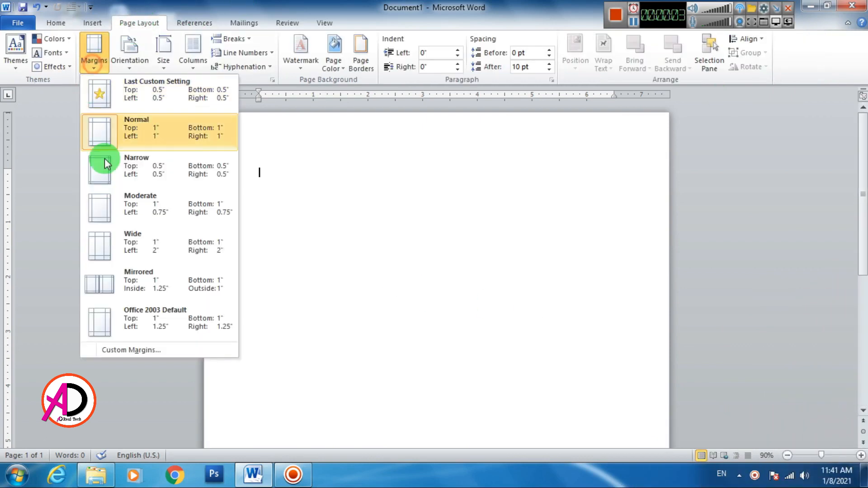
click(97, 174)
click(162, 57)
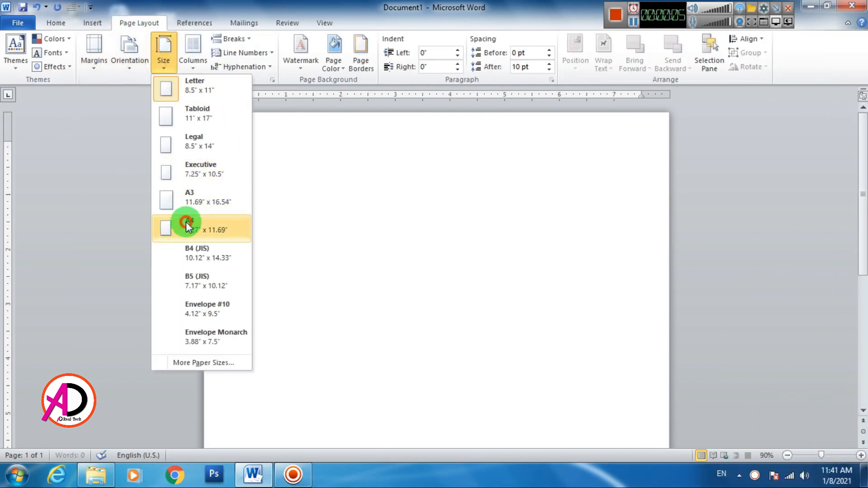
click(185, 222)
ctrl+scroll(336, 240, down, 5)
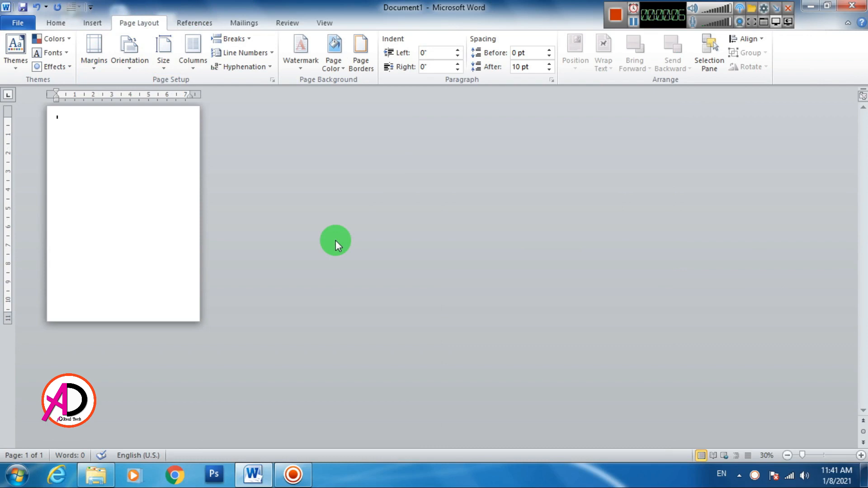
click(92, 24)
- Draw a tall 8.08" by 3.55" blue rectangle down the page's left side from the top edge
click(189, 55)
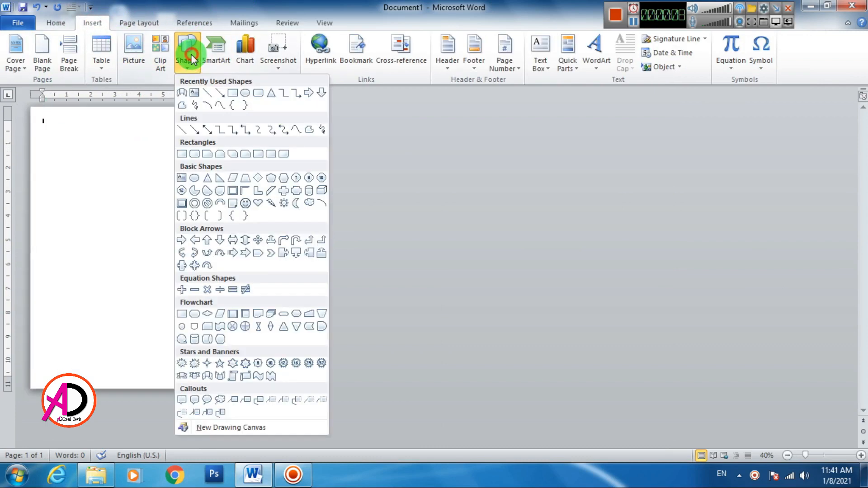
click(232, 95)
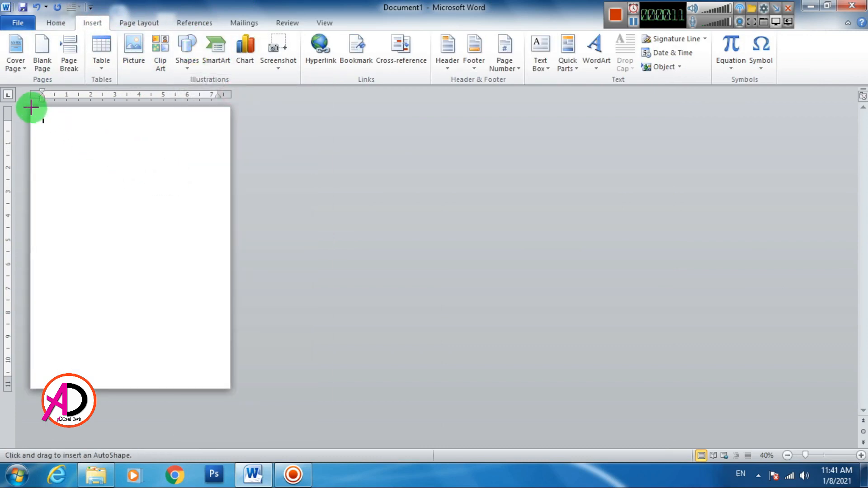
drag(31, 107, 116, 301)
scroll(164, 239, up, 3)
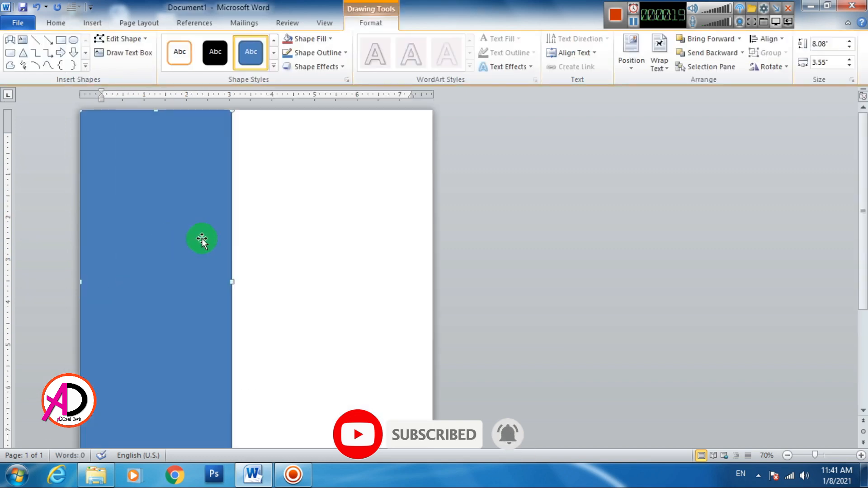
scroll(202, 238, down, 3)
- Add a point to the rectangle's bottom edge and pull it down into a V tip
click(120, 38)
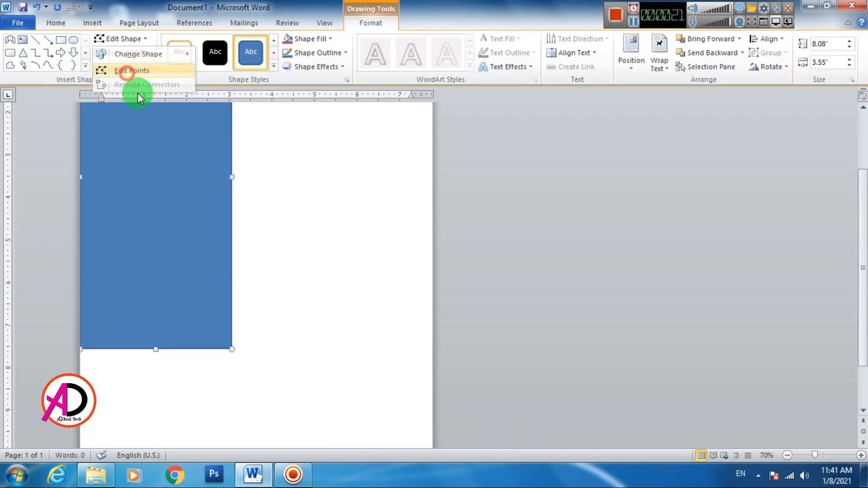
click(124, 70)
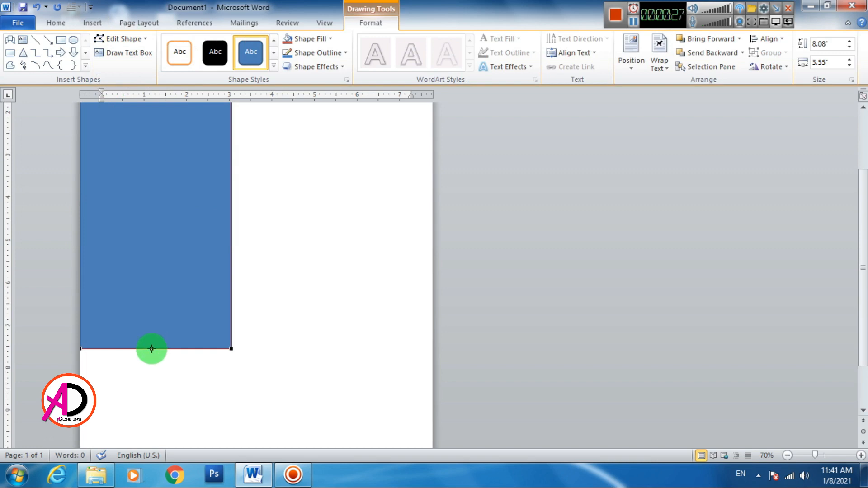
right_click(151, 348)
click(180, 354)
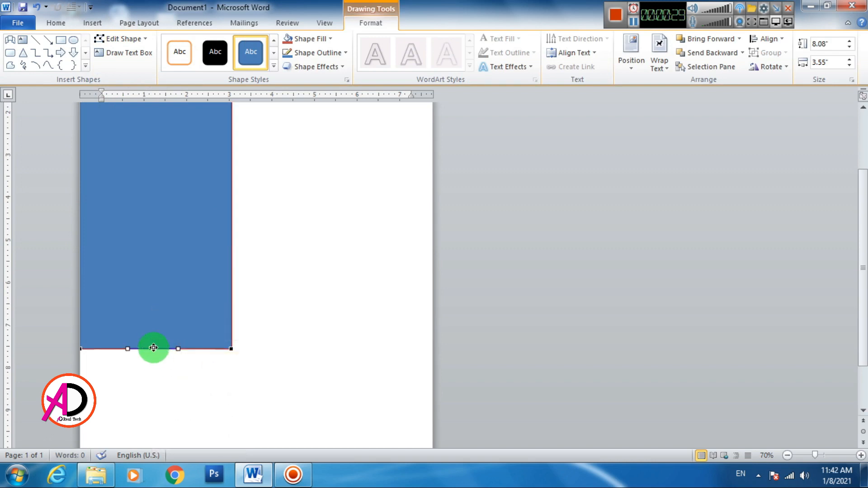
drag(151, 348, 155, 393)
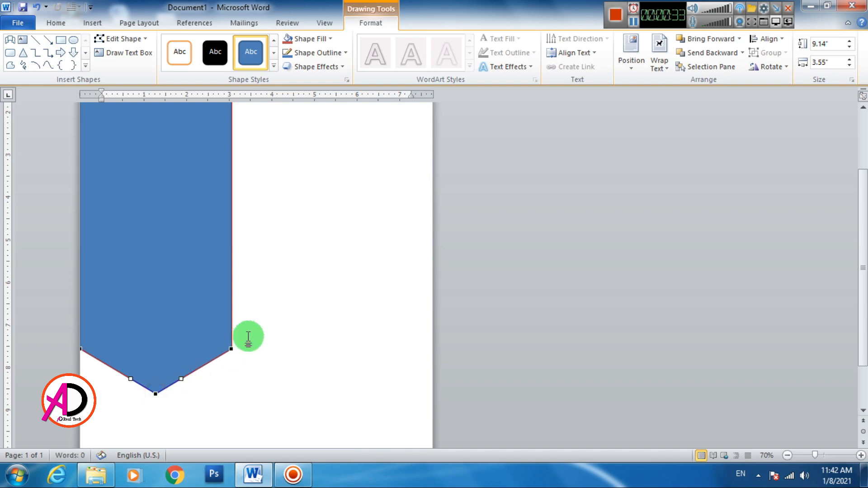
- Lower the tip slightly and gently curve the lower-left and lower-right edges, making the shape 9.22" tall
scroll(239, 335, down, 3)
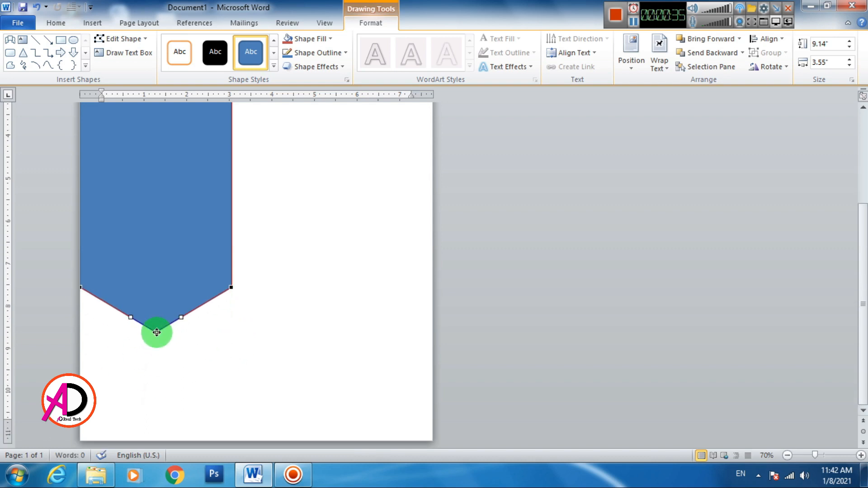
drag(156, 336, 155, 337)
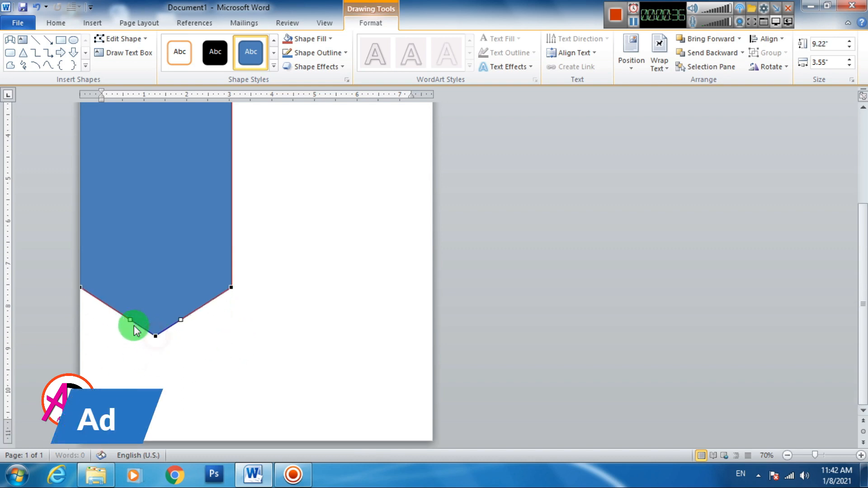
click(82, 287)
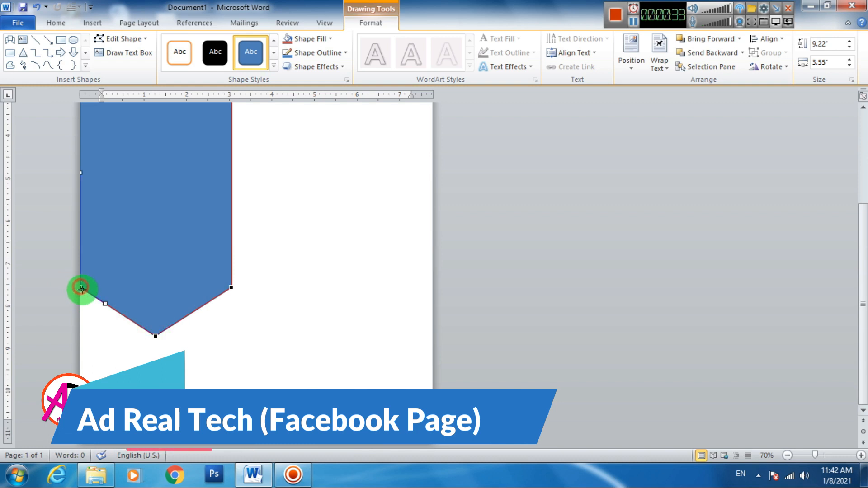
drag(104, 305, 96, 317)
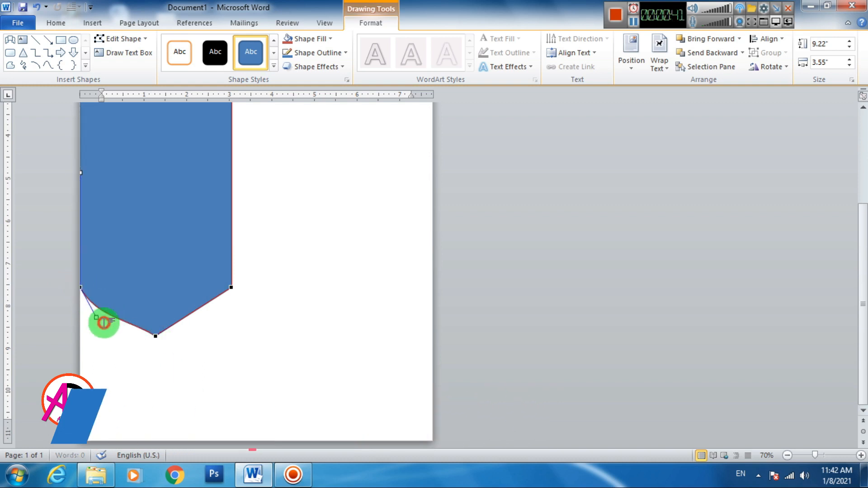
click(231, 288)
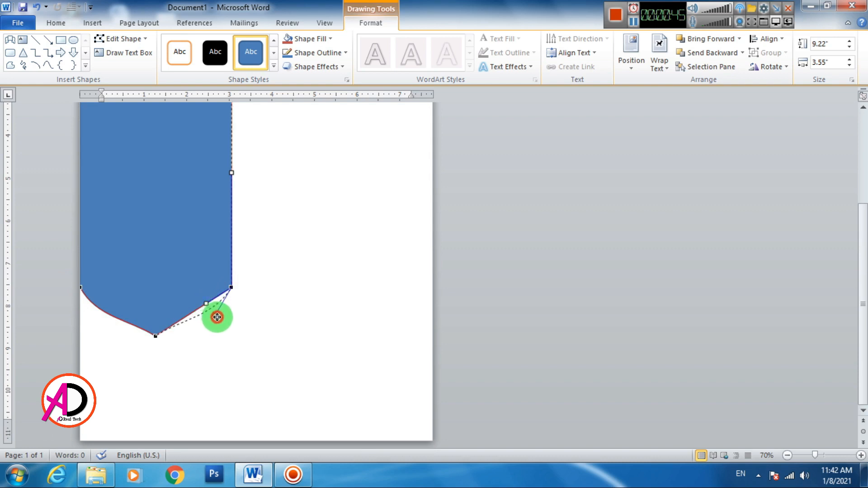
drag(217, 318, 219, 314)
click(298, 345)
scroll(260, 313, down, 4)
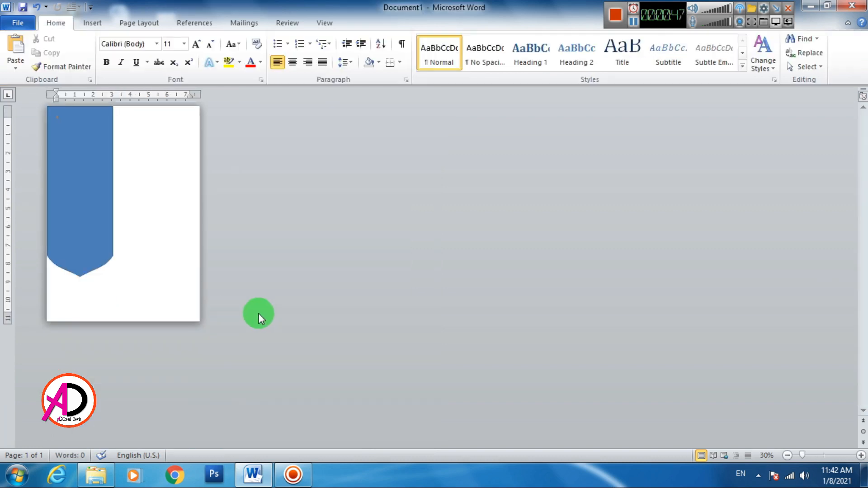
- Undo the curves so the banner's lower edges form a straight V again
scroll(259, 313, up, 3)
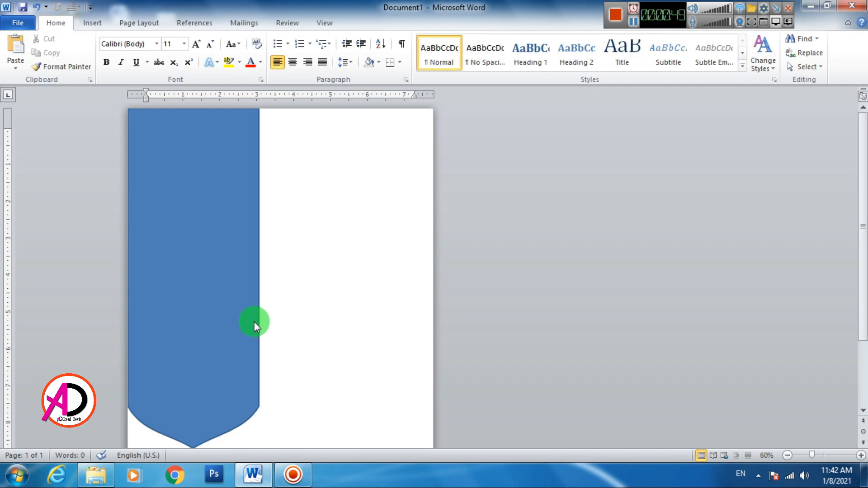
scroll(247, 321, down, 4)
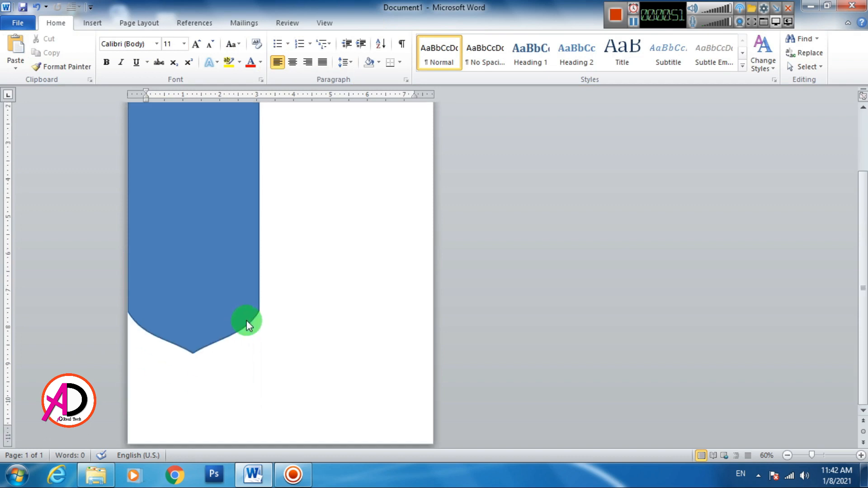
scroll(246, 320, up, 2)
key(ctrl+z)
key(ctrl+z)
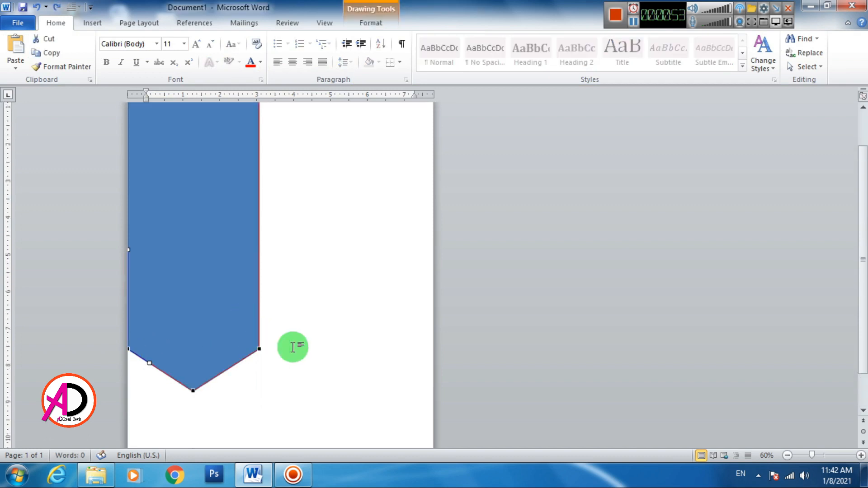
click(308, 348)
- Remove the banner's outline
scroll(255, 312, up, 2)
scroll(252, 311, down, 4)
scroll(250, 311, up, 3)
click(233, 304)
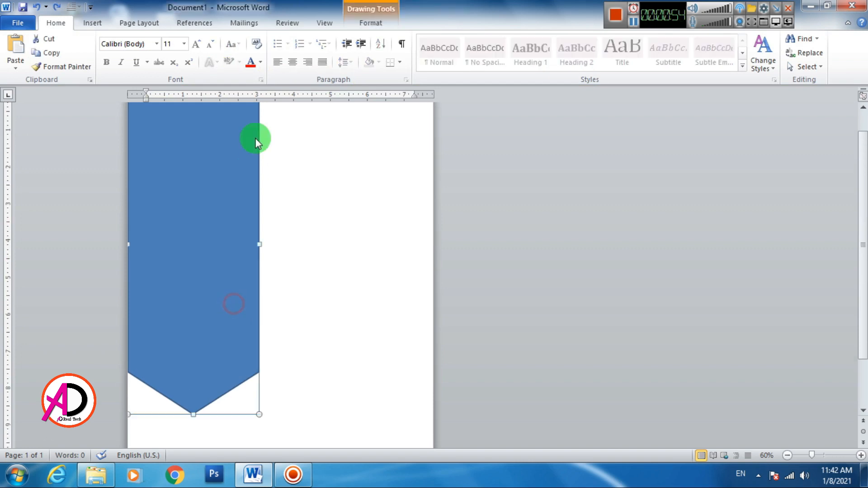
click(371, 22)
click(317, 53)
click(320, 159)
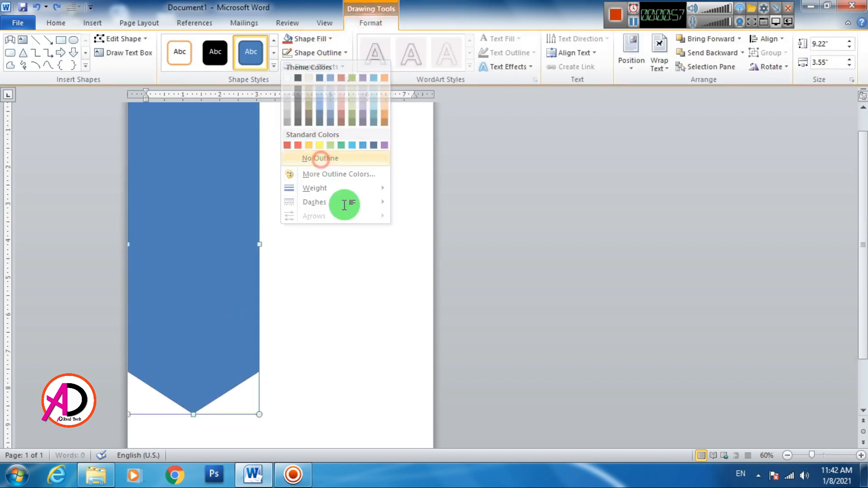
- Fill the banner with a dark brown wood-grain texture
click(354, 229)
double_click(167, 178)
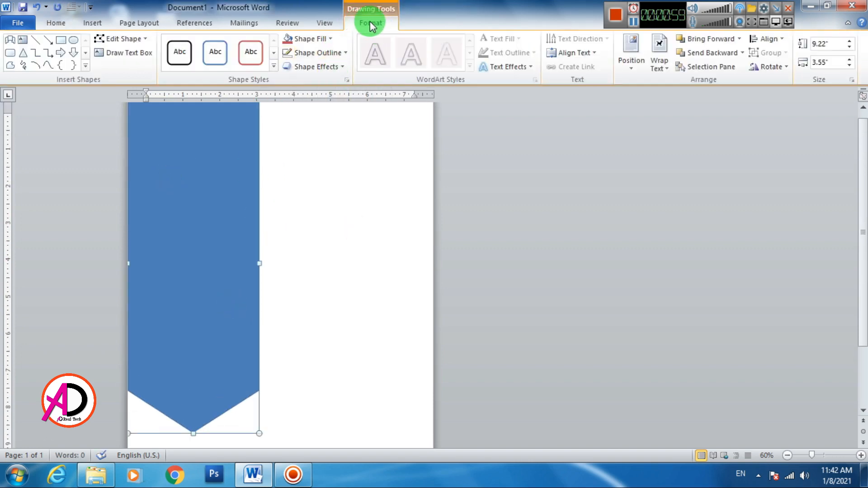
click(309, 38)
mouse_move(307, 204)
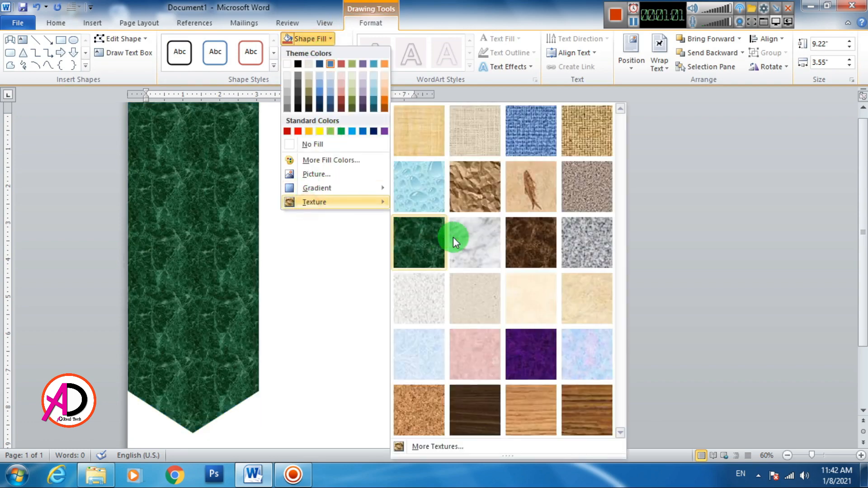
click(482, 406)
click(369, 355)
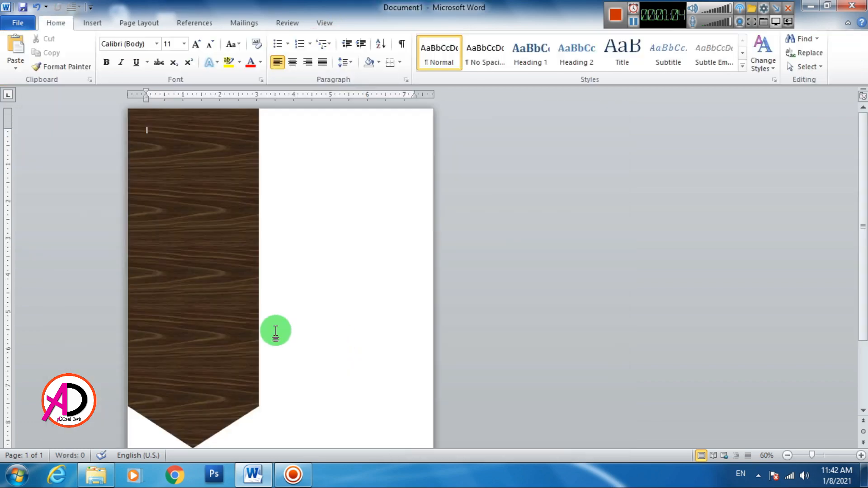
click(206, 307)
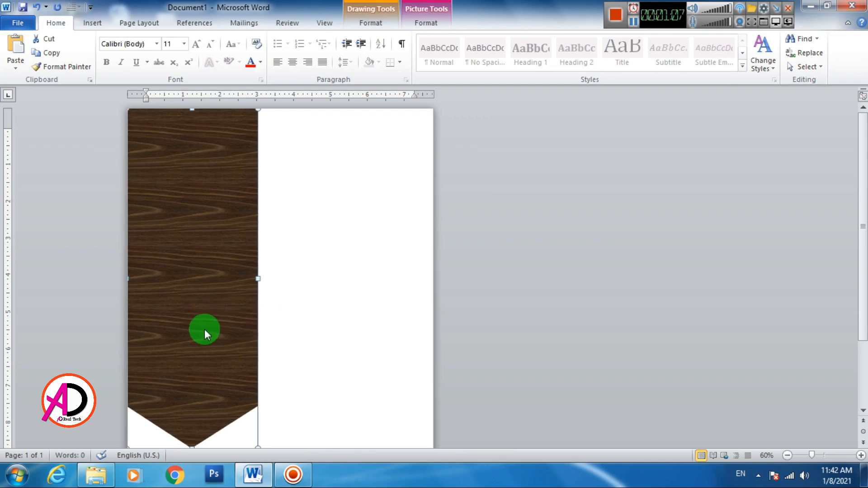
click(322, 338)
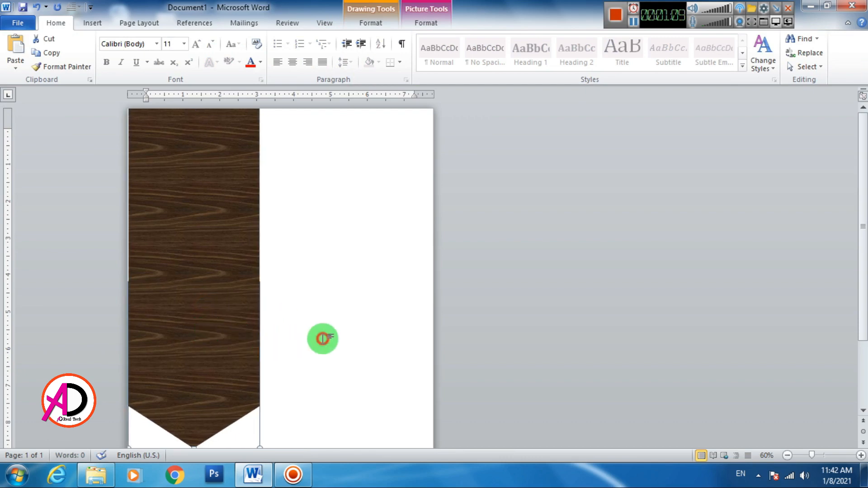
scroll(322, 338, down, 3)
click(230, 305)
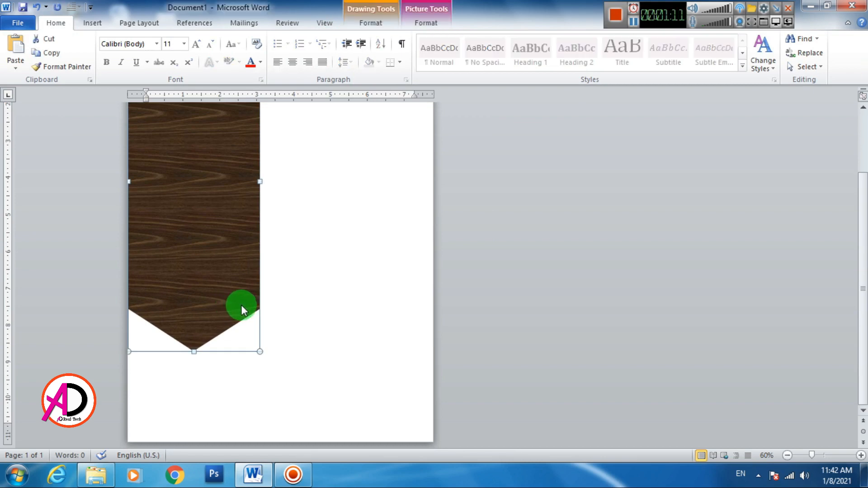
click(345, 320)
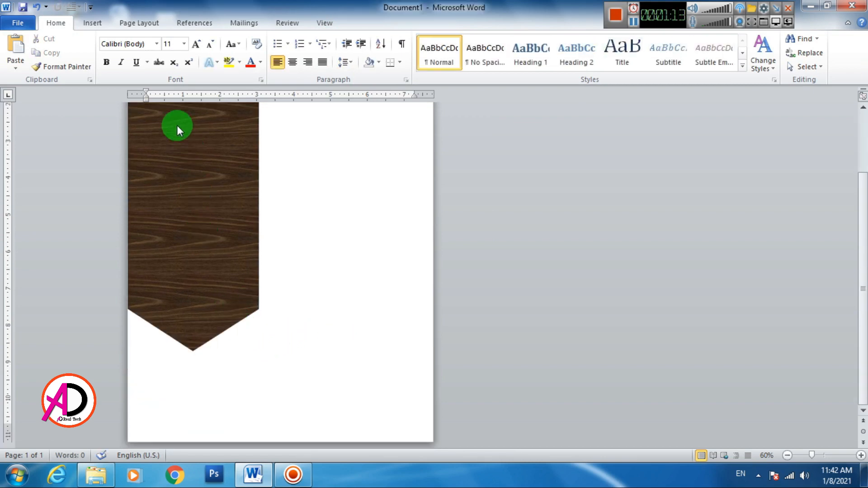
click(90, 28)
- Draw a full-width blue rectangle bar across the bottom of the page
click(185, 44)
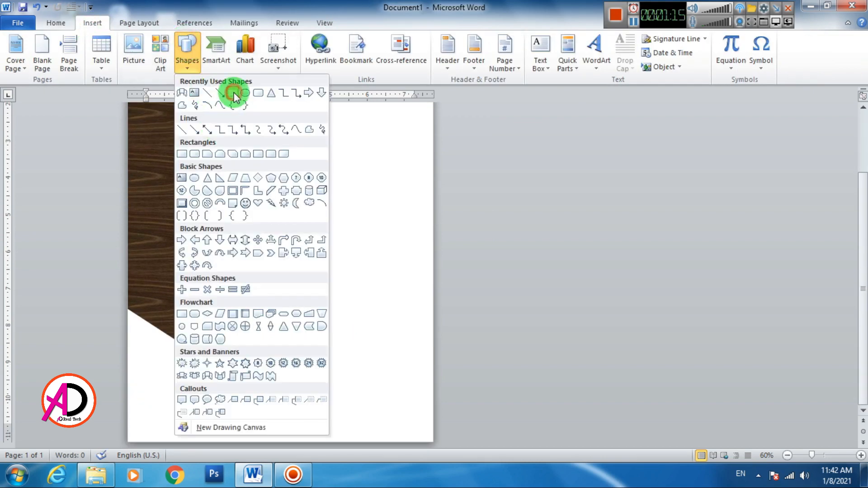
click(234, 95)
drag(128, 398, 433, 445)
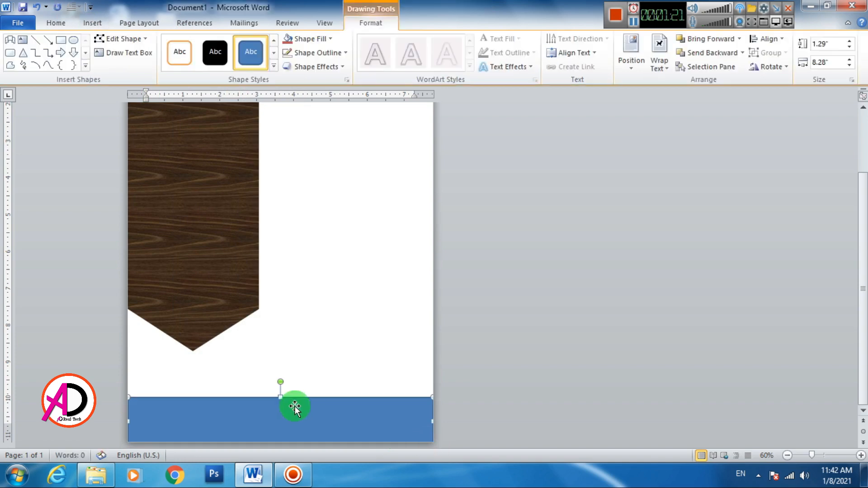
drag(282, 399, 281, 384)
- Lengthen the wood banner to 9.59" so its tip sits just above the bar
click(221, 322)
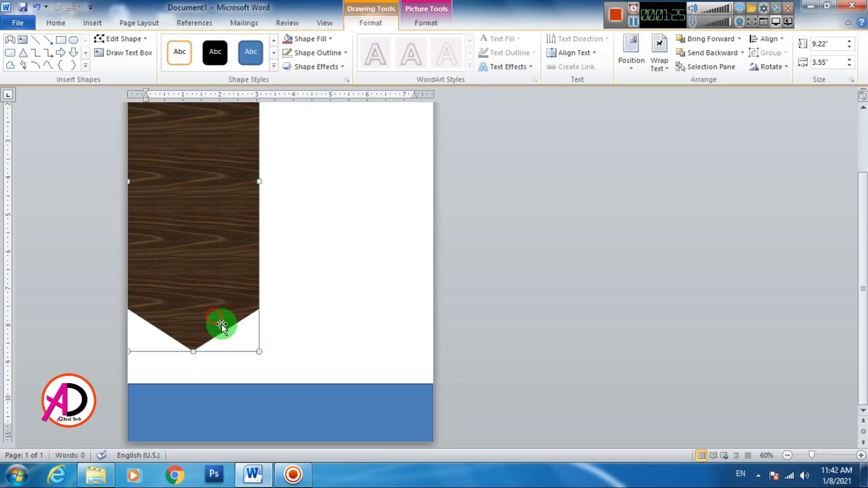
drag(256, 352, 259, 365)
click(281, 407)
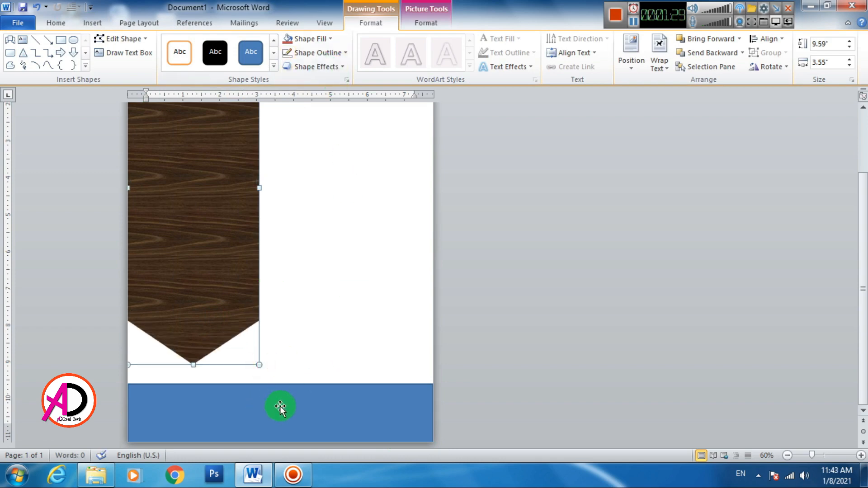
- Fill the bottom bar with a custom dark orange (RGB 226, 86, 0)
click(308, 39)
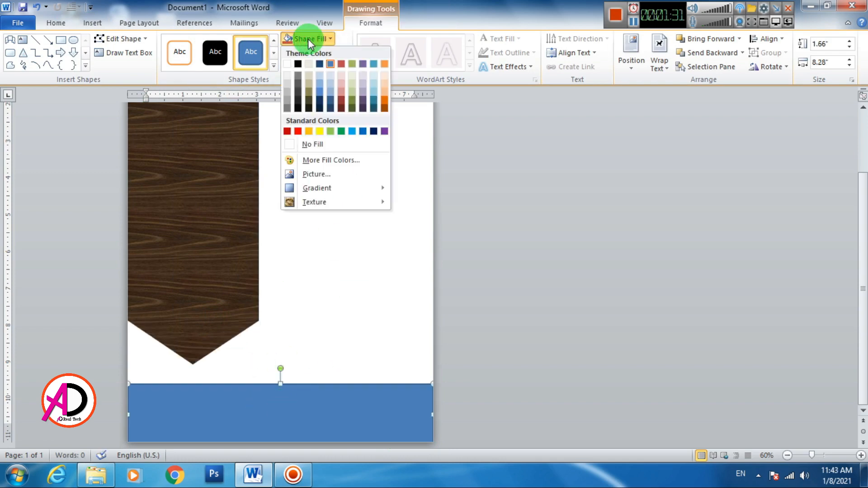
click(385, 98)
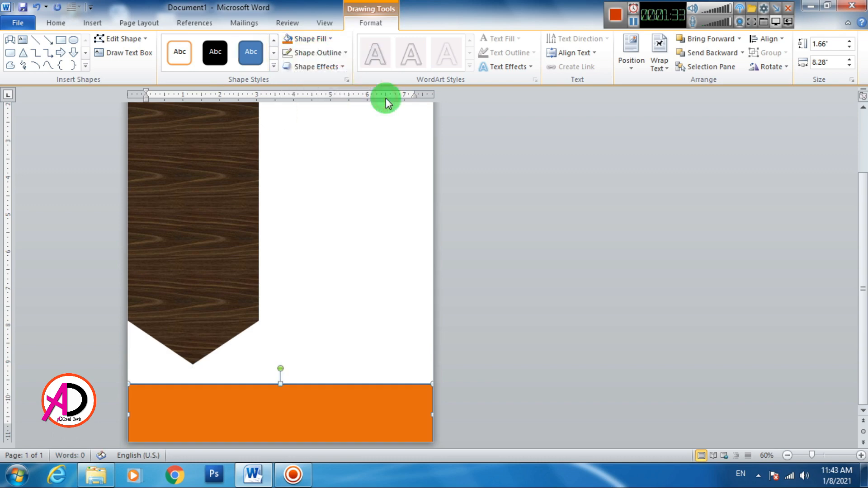
click(310, 39)
click(324, 161)
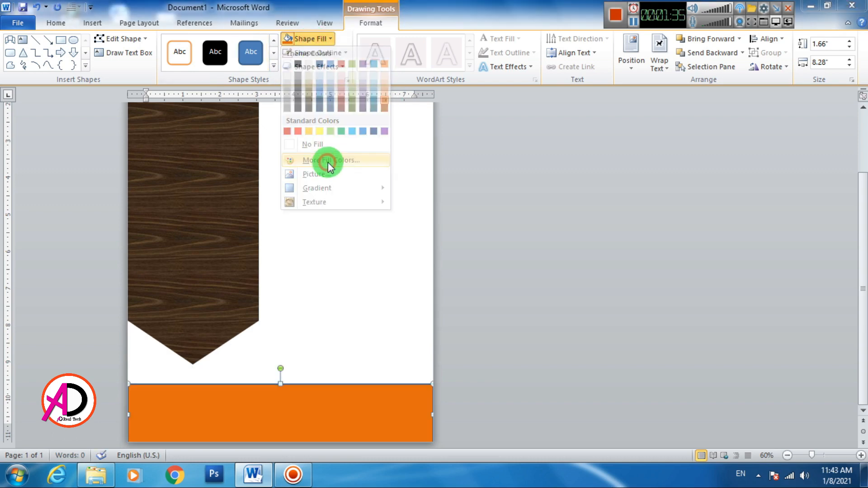
click(503, 155)
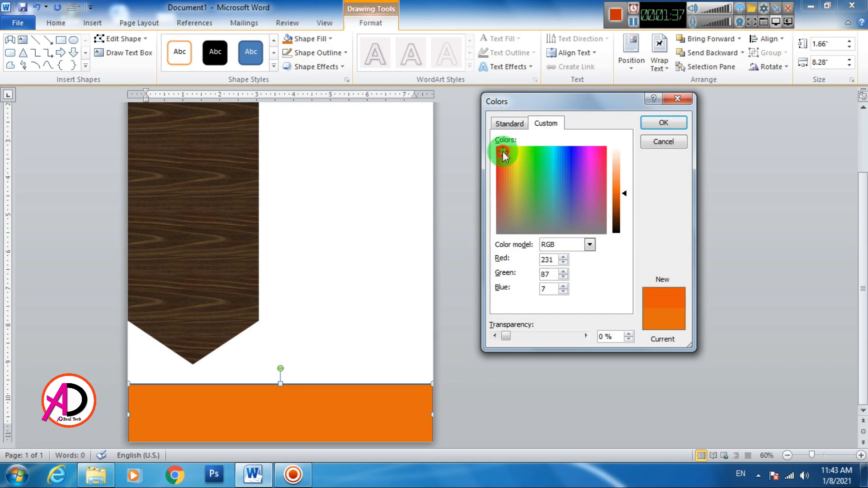
click(626, 195)
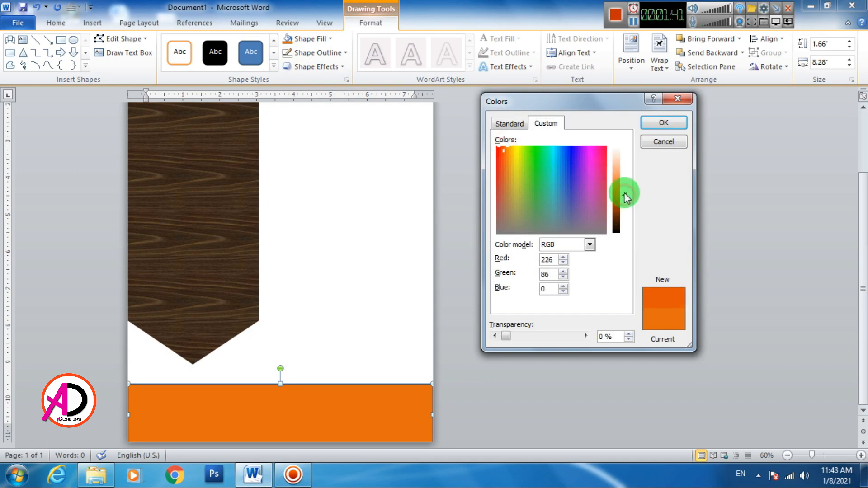
click(664, 123)
- Remove the orange bar's outline
click(319, 52)
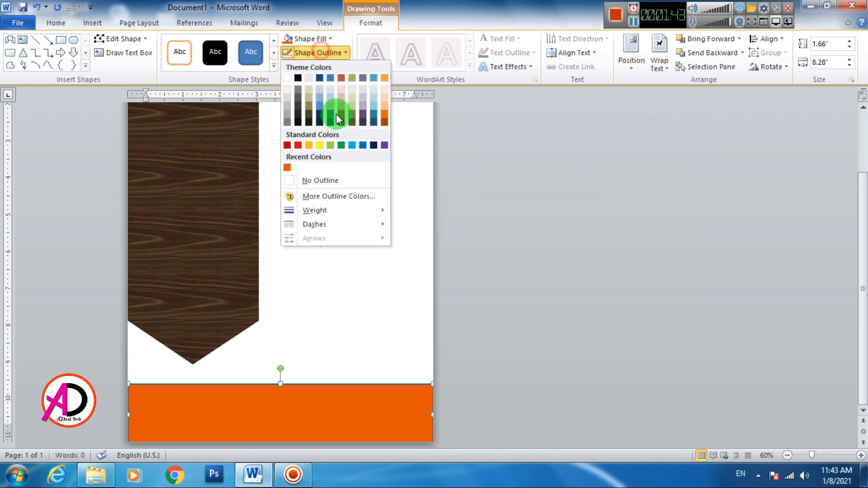
click(317, 180)
click(364, 322)
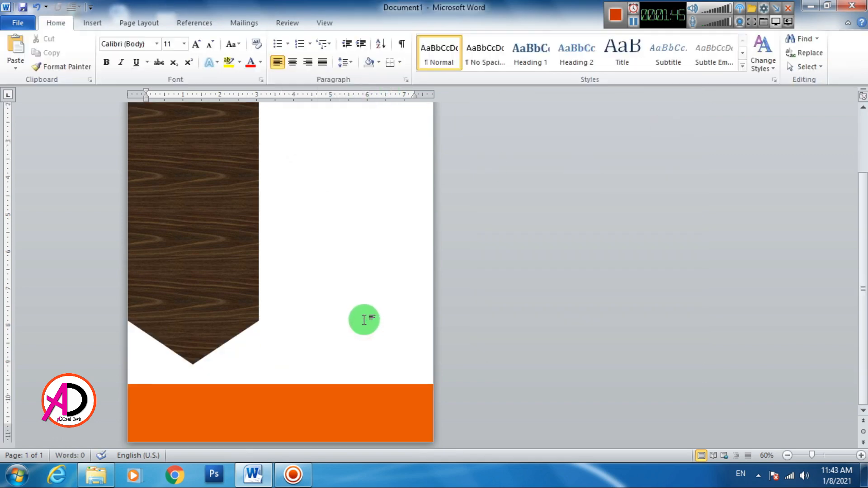
click(92, 23)
- Draw a blue rounded square and rotate it 45° into a diamond near the banner top
click(189, 51)
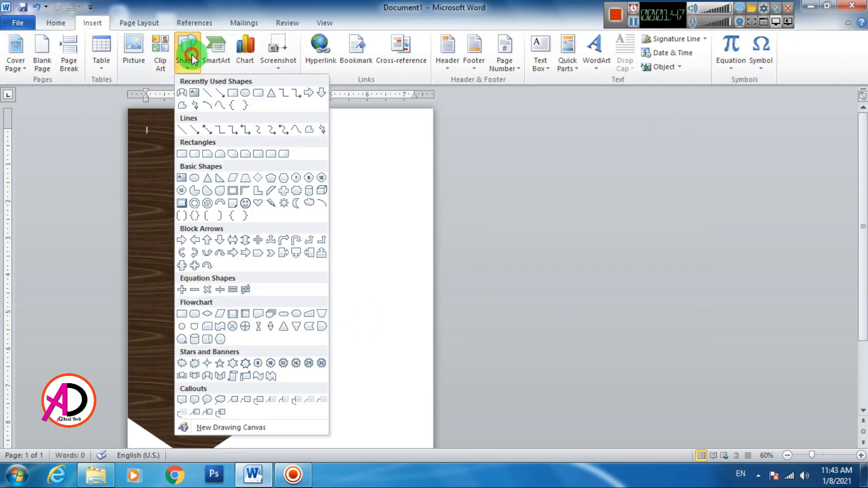
click(258, 93)
mouse_move(293, 166)
mouse_down()
mouse_move(378, 239)
mouse_move(380, 253)
mouse_up()
drag(337, 151, 286, 155)
drag(338, 217, 194, 188)
- Resize and reposition the top diamond, undoing a stray copy and move
drag(204, 219, 204, 319)
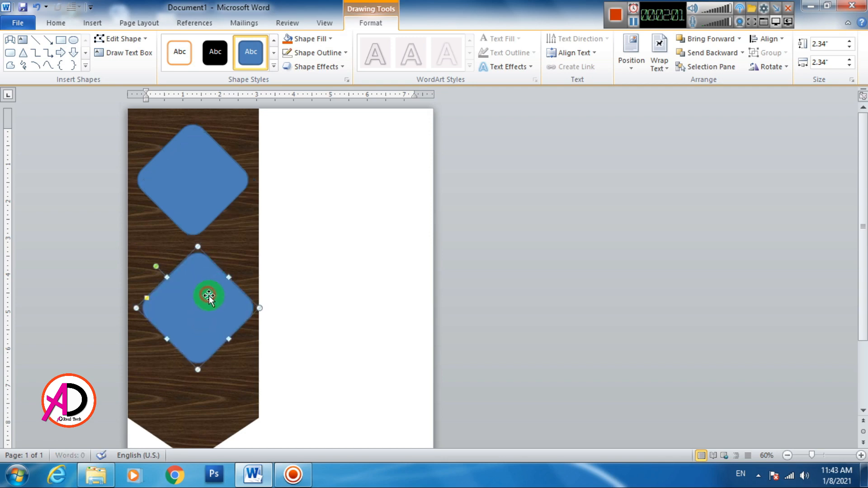
click(328, 306)
click(213, 317)
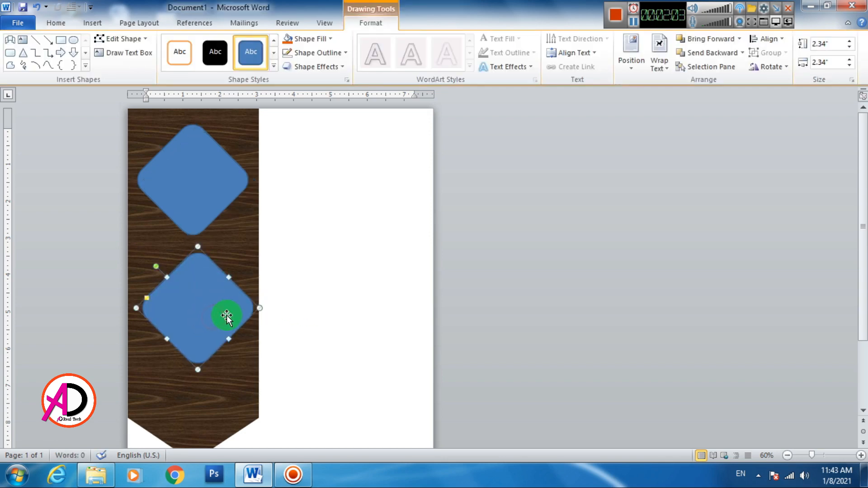
key(ctrl+z)
click(233, 161)
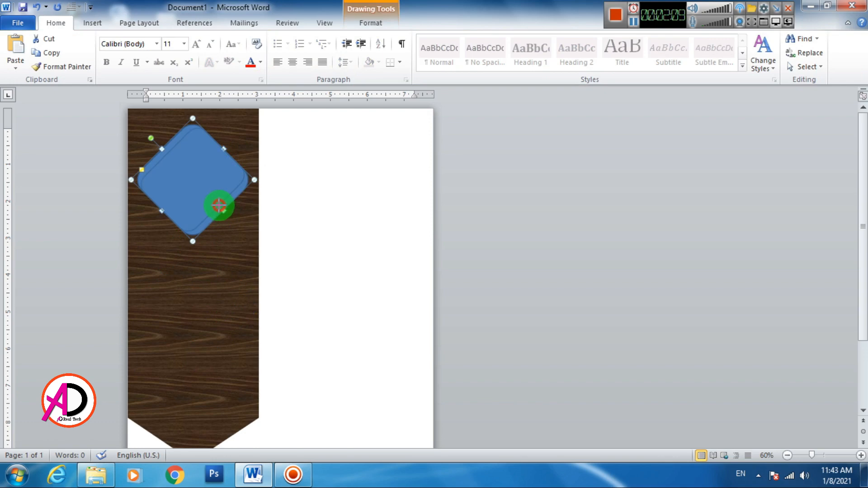
drag(221, 210, 222, 210)
key(ctrl+z)
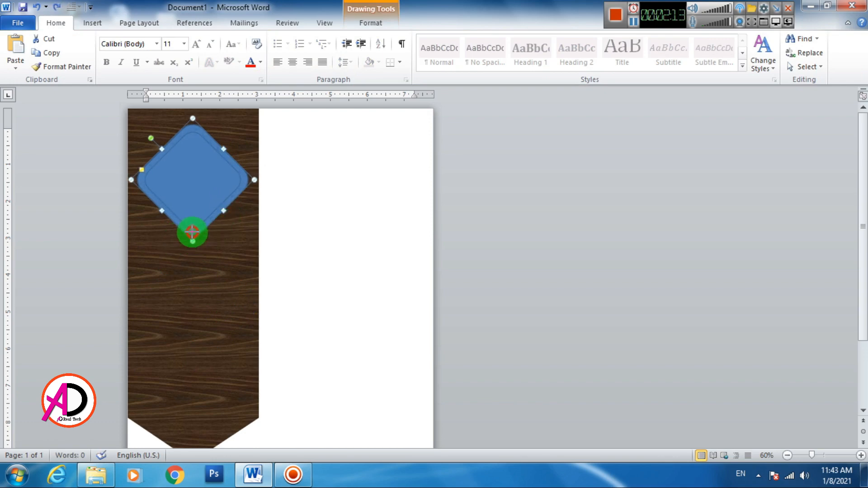
drag(193, 232, 191, 233)
click(205, 203)
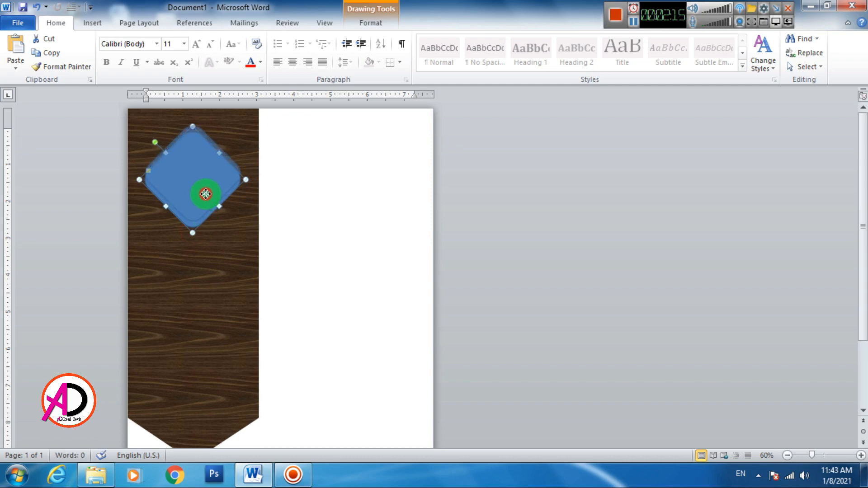
mouse_move(206, 194)
mouse_down()
mouse_move(207, 180)
mouse_move(208, 294)
mouse_move(218, 274)
mouse_move(209, 283)
mouse_move(209, 262)
mouse_move(204, 371)
mouse_move(208, 363)
mouse_up()
key(ctrl+z)
- Duplicate the diamond to stack three diamonds down the banner
key(ctrl+d)
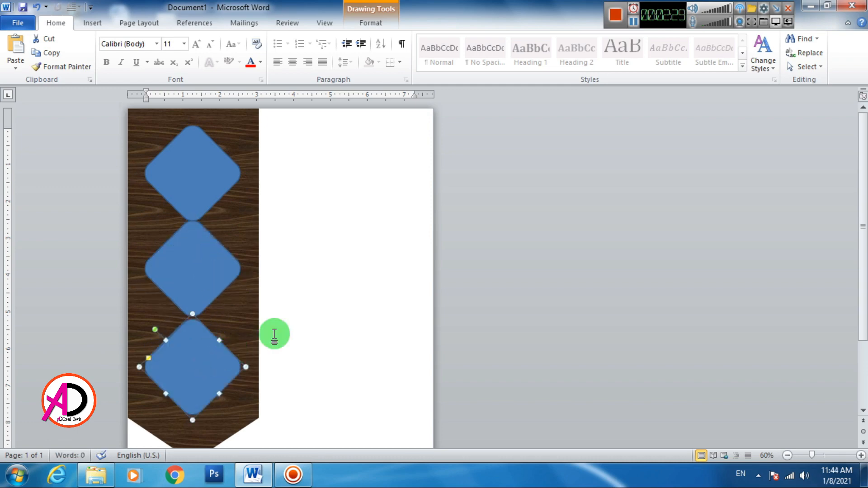
click(312, 323)
scroll(312, 323, down, 1)
click(213, 322)
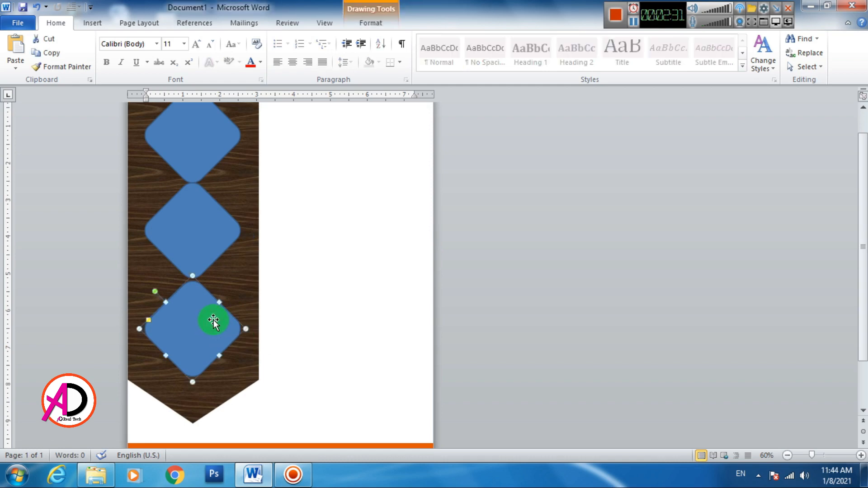
scroll(214, 191, up, 1)
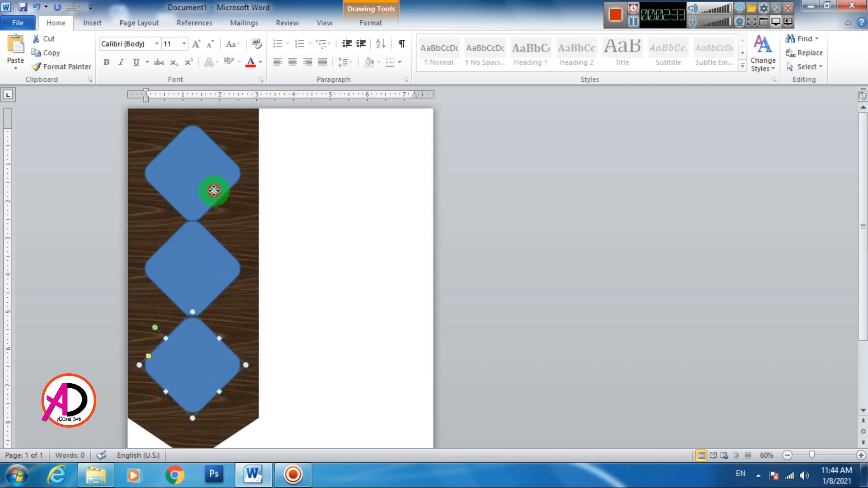
- Give the top diamond a white 4½ pt outline
click(214, 191)
click(371, 23)
click(316, 53)
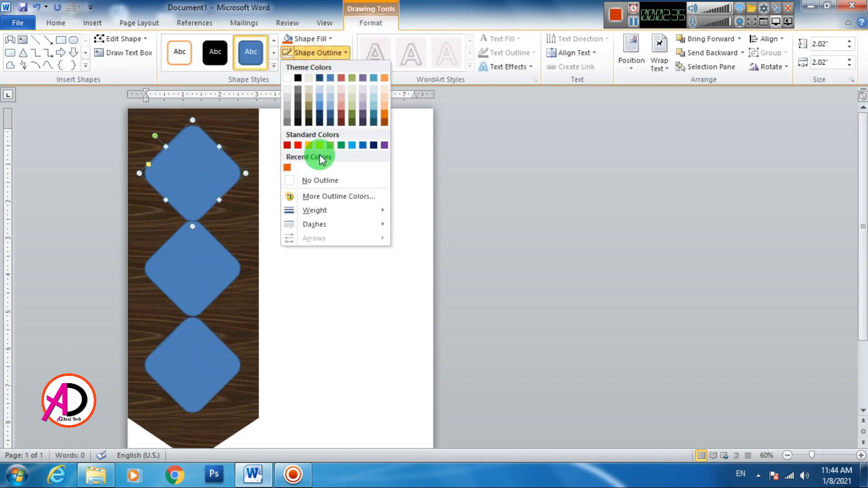
click(287, 77)
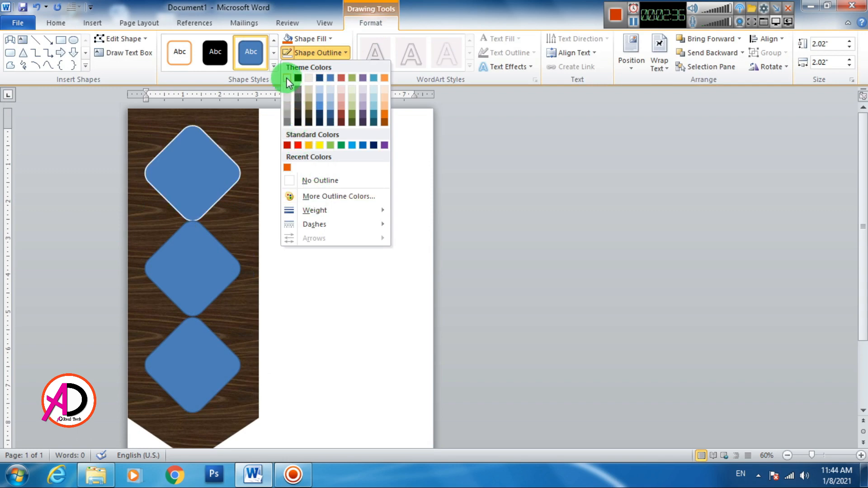
click(315, 53)
mouse_move(317, 211)
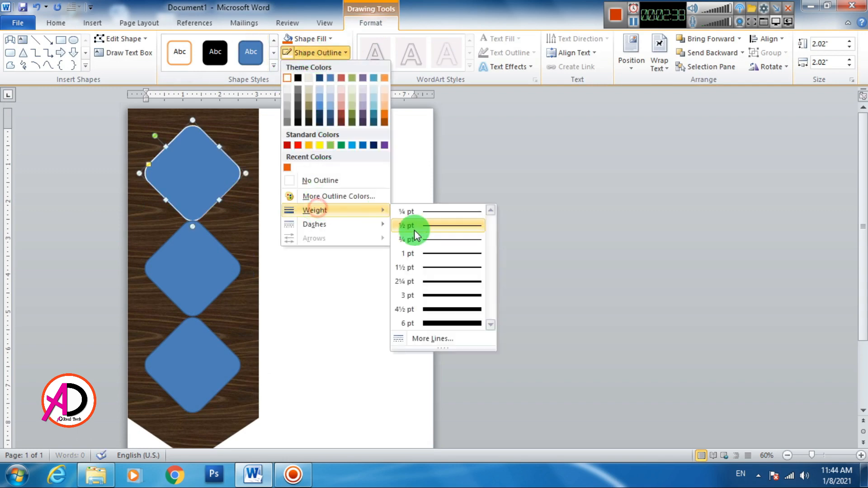
click(443, 311)
- Give the middle and bottom diamonds thick 4½ pt white outlines too
click(174, 274)
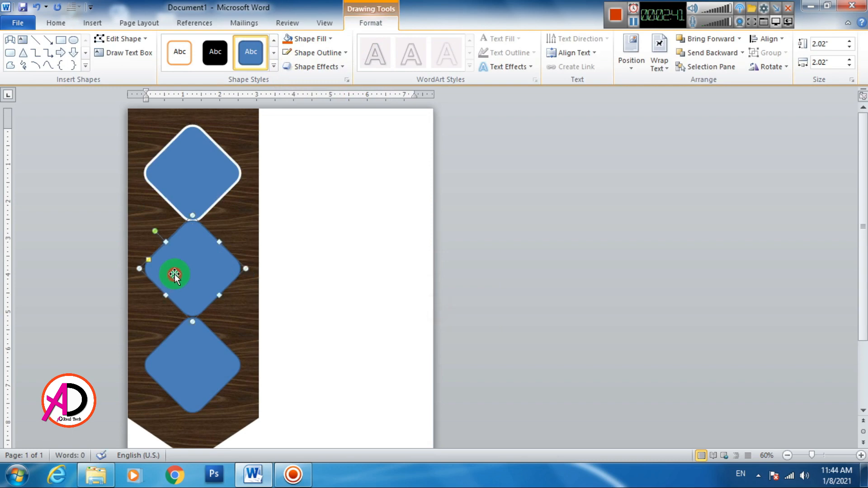
click(316, 54)
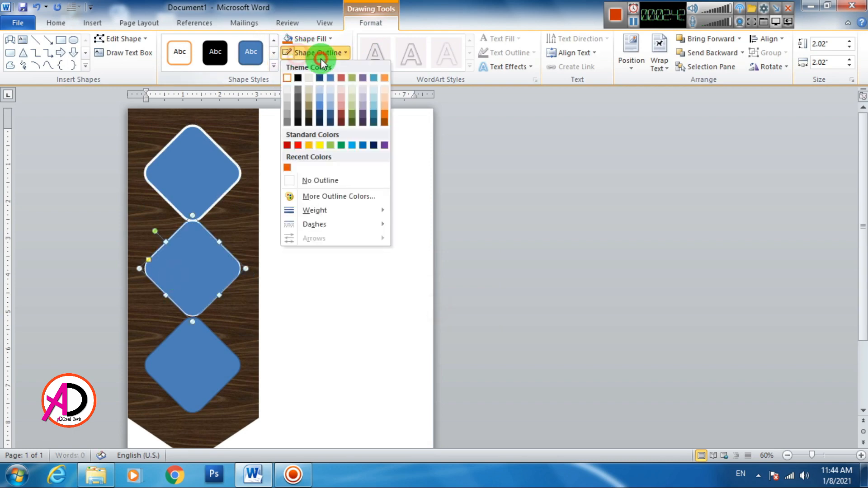
click(325, 210)
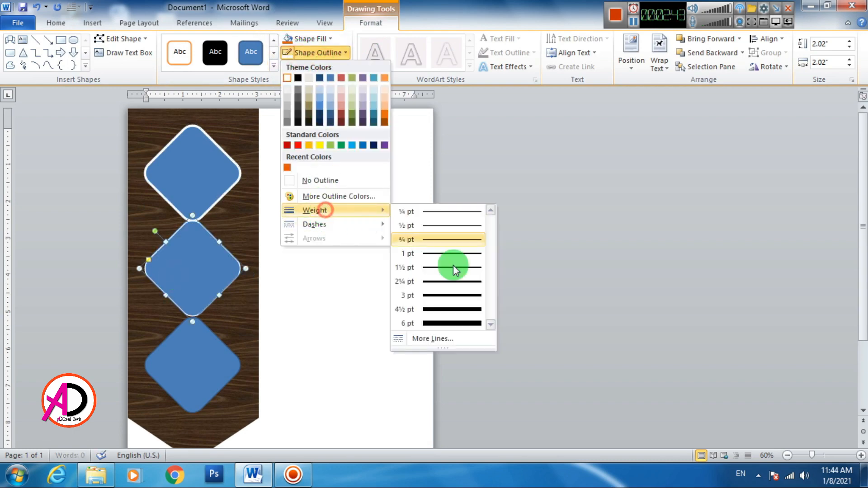
click(460, 300)
click(223, 365)
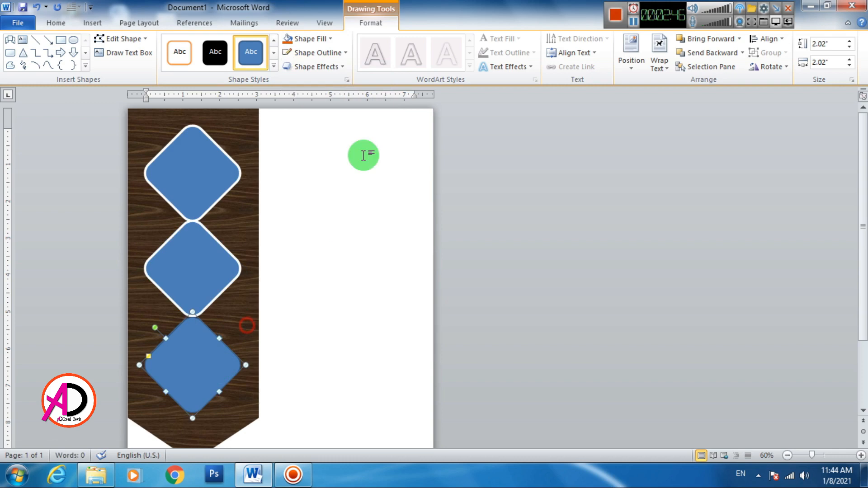
click(316, 53)
click(325, 210)
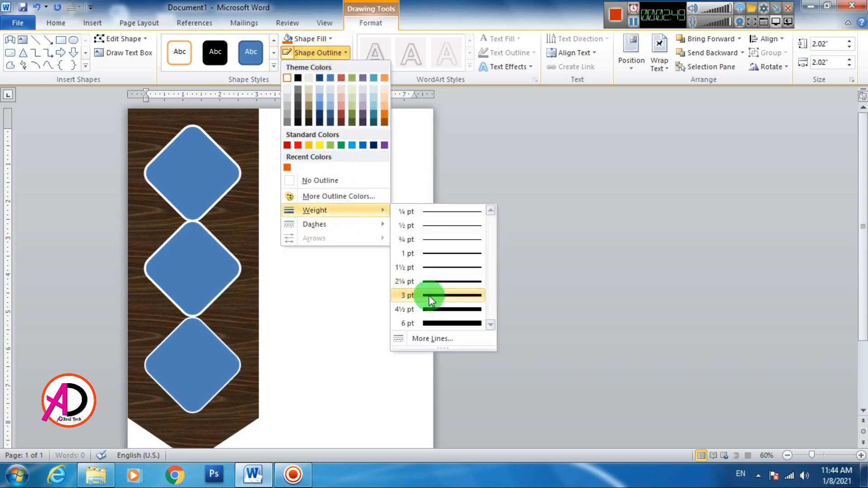
click(430, 305)
- Nudge the bottom and middle diamonds down to space all three evenly
scroll(220, 330, down, 3)
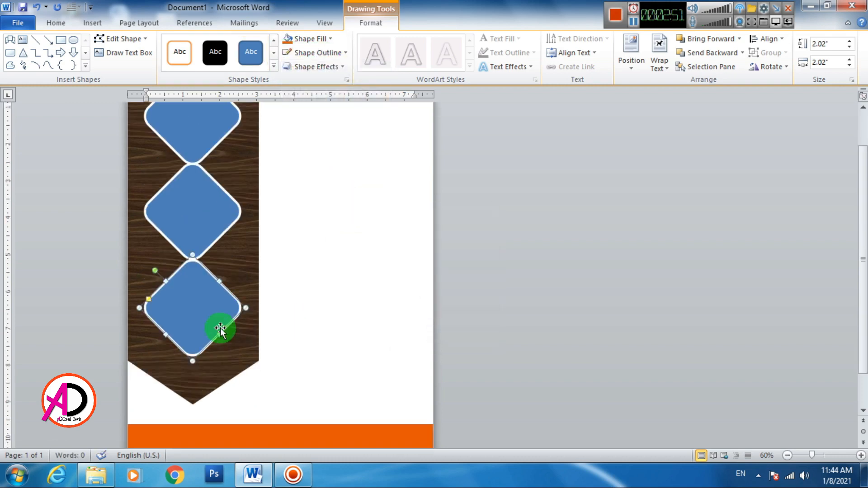
key(Down)
key(Down)
key(Down)
key(Down)
key(Down)
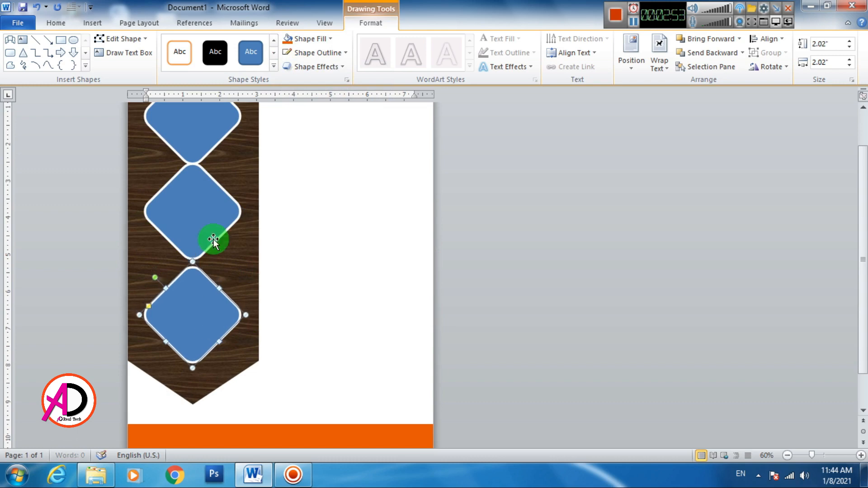
key(Down)
key(Down)
key(Down)
key(Down)
click(208, 228)
key(Down)
key(Down)
key(Down)
key(Down)
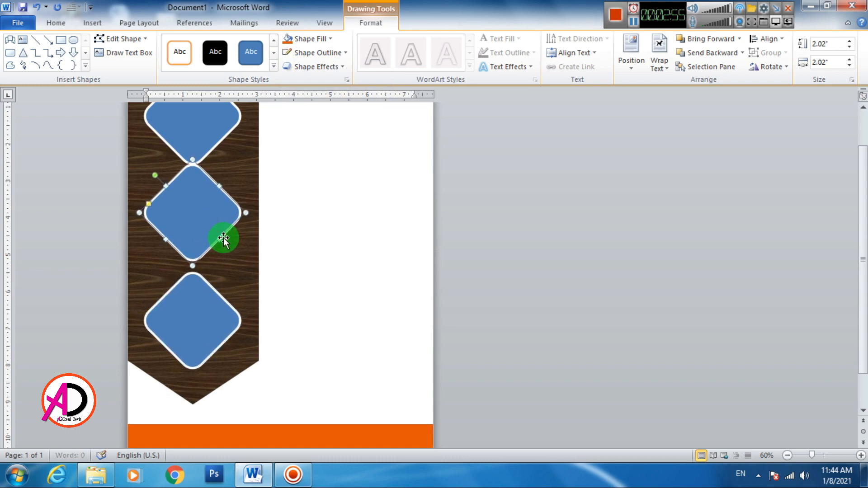
key(Down)
key(Down)
key(Down)
key(Down)
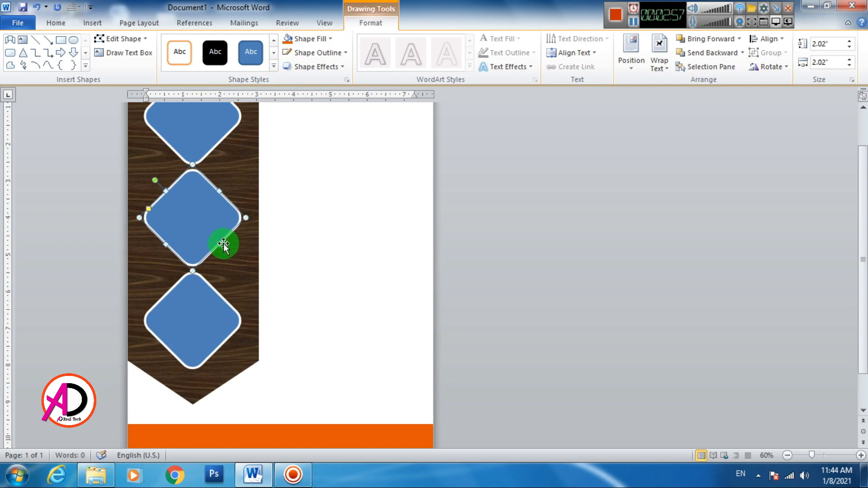
click(352, 250)
scroll(316, 258, down, 2)
scroll(316, 258, up, 3)
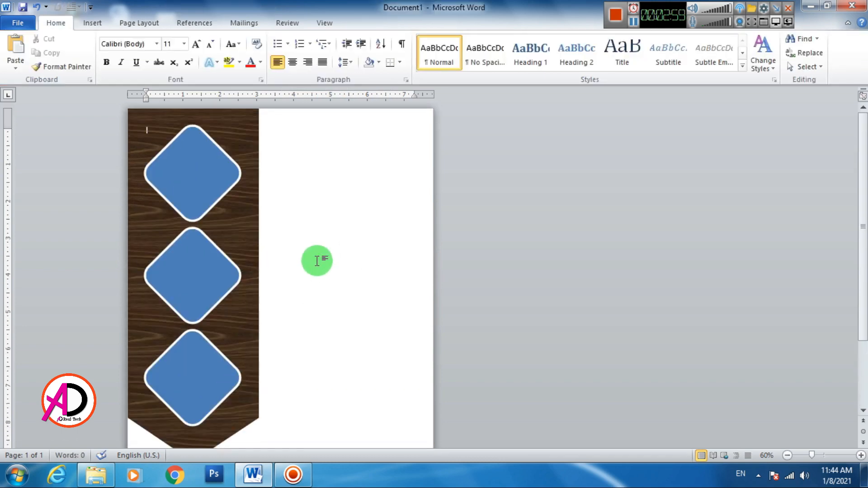
- Shrink a diamond copy to a small 0.95" size and fill it orange
click(202, 166)
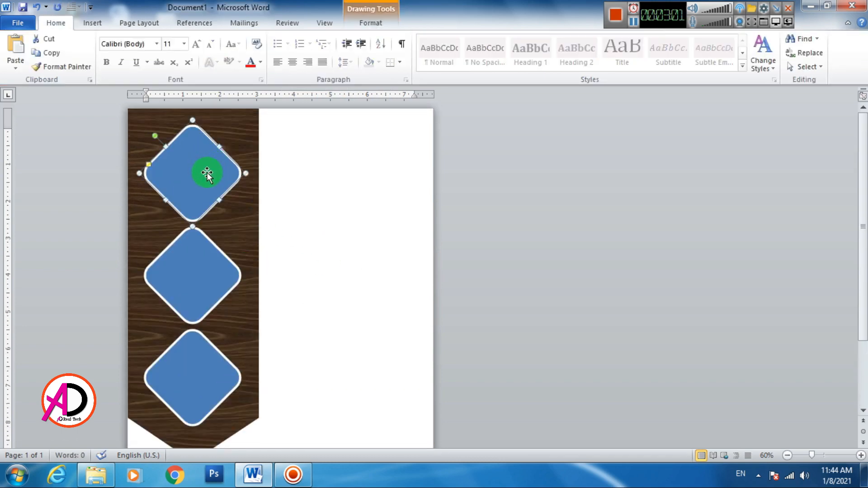
drag(207, 173, 219, 246)
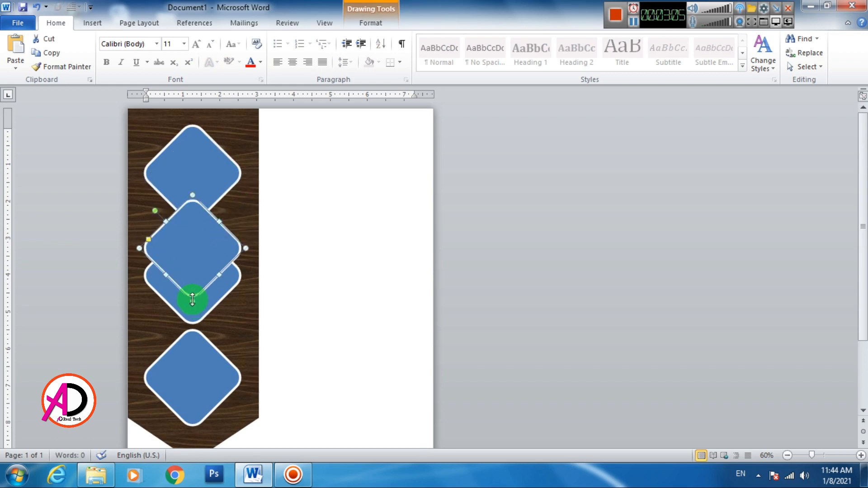
drag(192, 298, 193, 226)
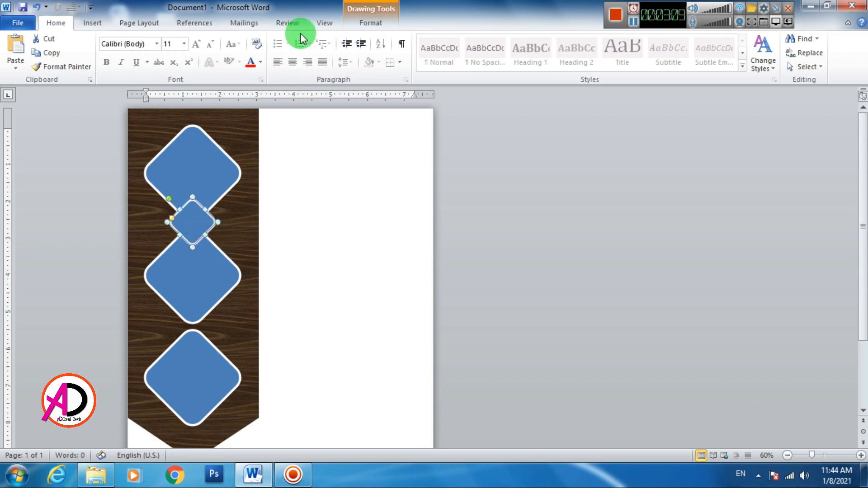
click(357, 22)
click(288, 38)
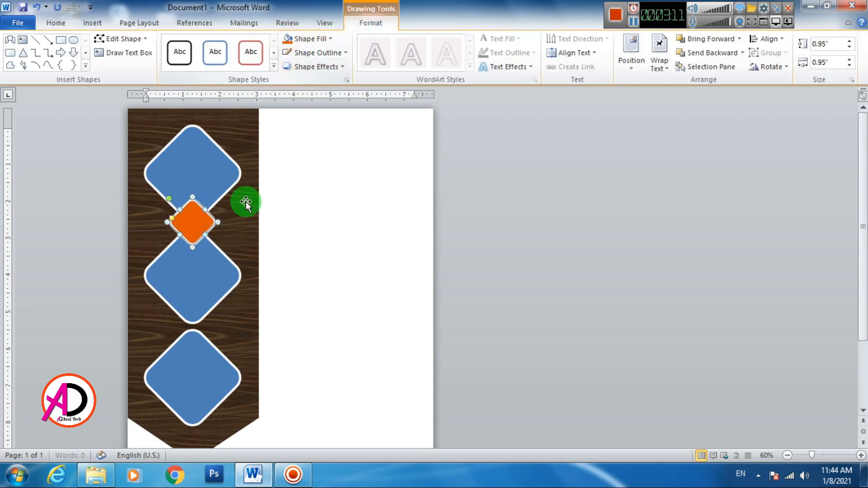
- Duplicate the orange diamond twice, placing copies between the blue diamonds and at the banner's tip
key(ctrl+d)
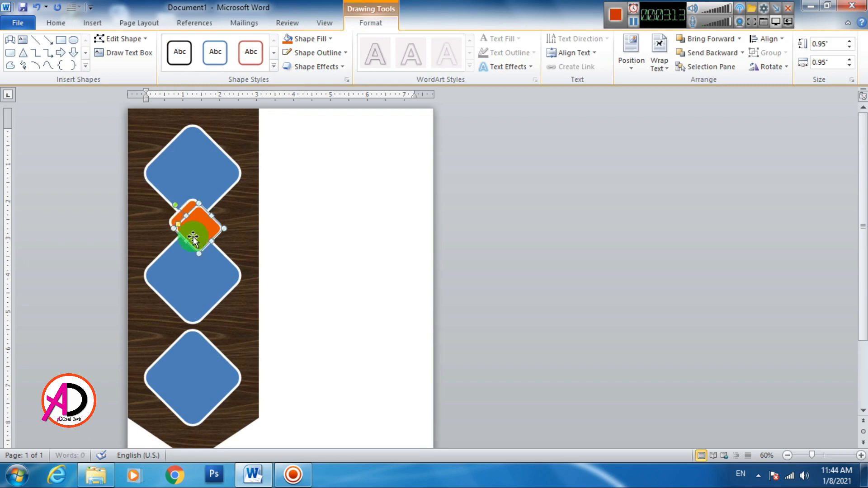
drag(202, 233, 196, 333)
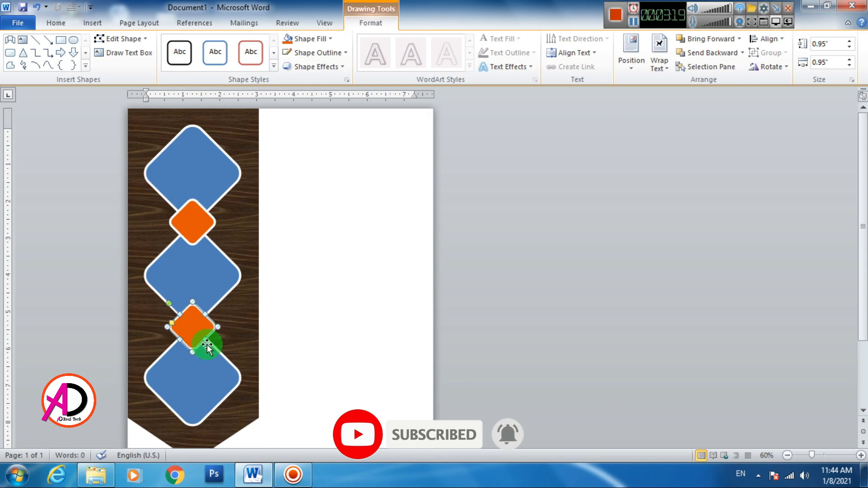
key(ctrl+d)
drag(208, 341, 199, 432)
scroll(248, 386, down, 4)
click(325, 320)
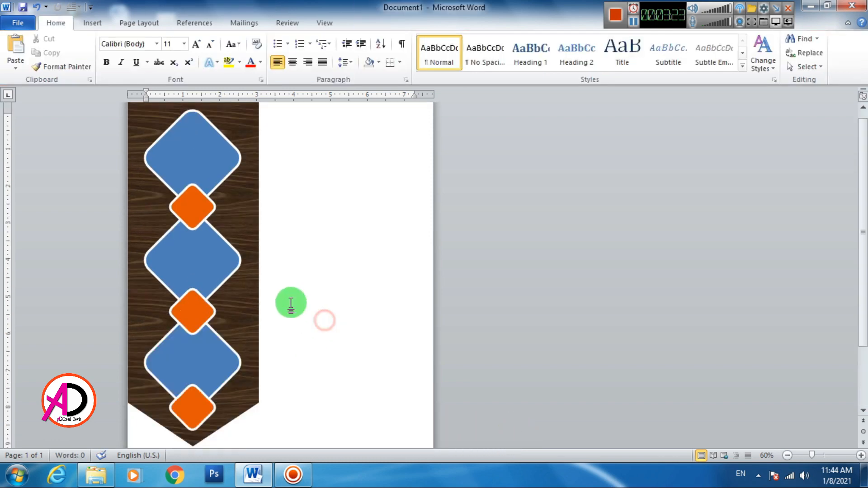
scroll(291, 300, down, 3)
scroll(291, 300, up, 2)
scroll(291, 298, down, 5)
scroll(272, 287, up, 3)
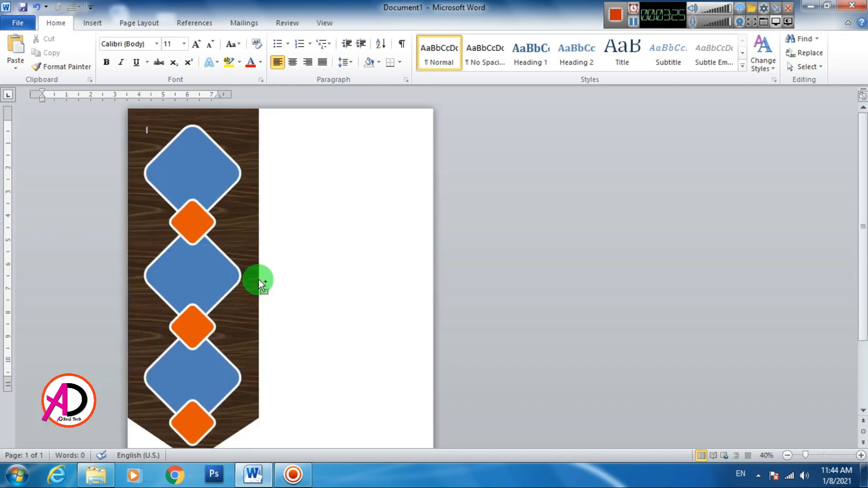
scroll(270, 284, down, 2)
scroll(270, 284, up, 2)
scroll(271, 282, down, 1)
scroll(276, 276, up, 3)
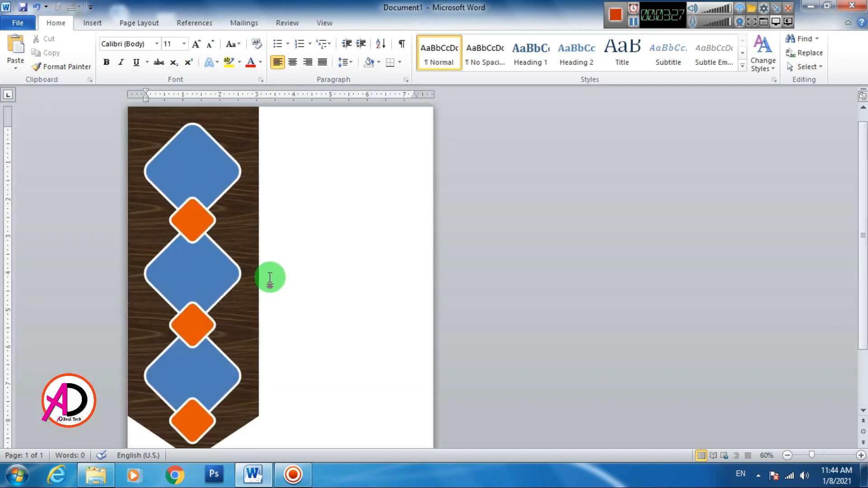
- Fill the top diamond with the grilled sandwich photo from Desktop > desktop file > food
click(209, 170)
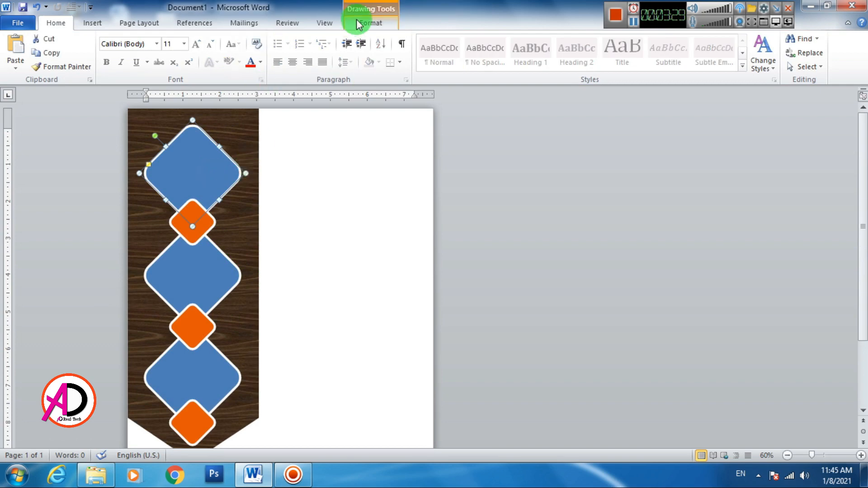
click(369, 20)
click(327, 40)
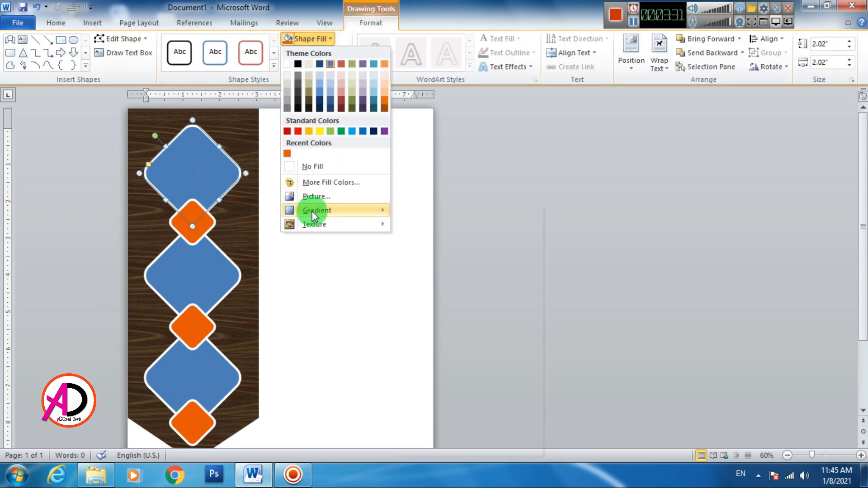
click(319, 194)
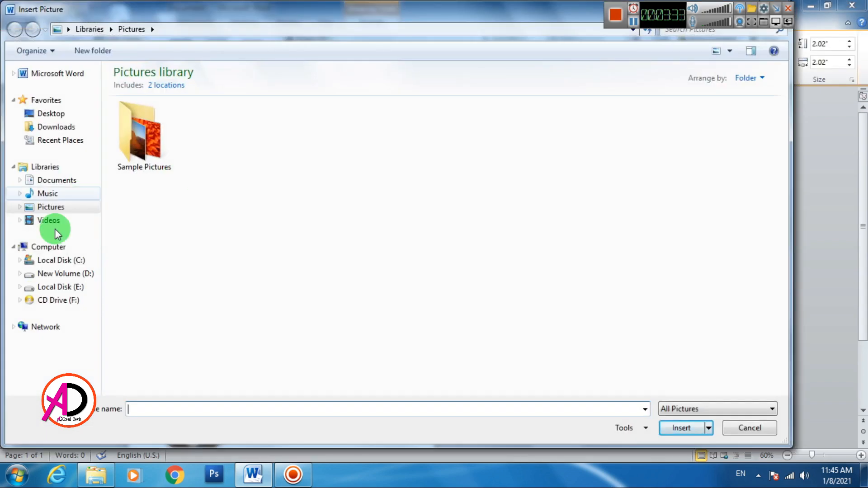
click(45, 114)
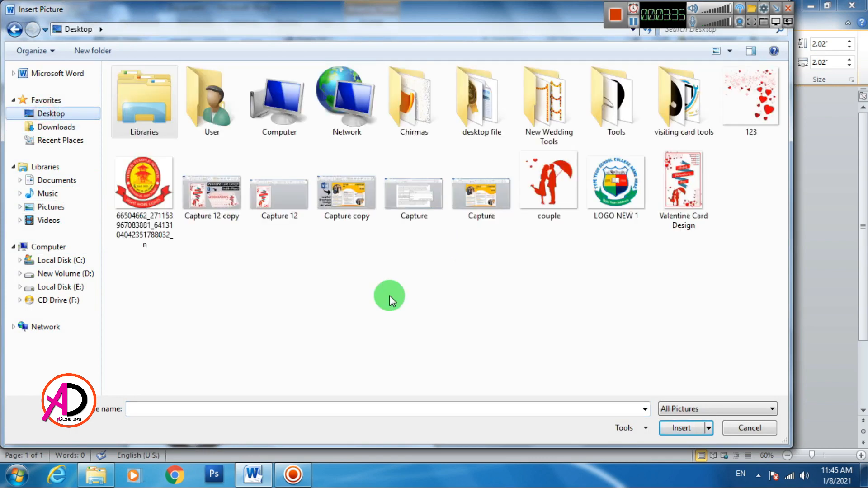
double_click(511, 116)
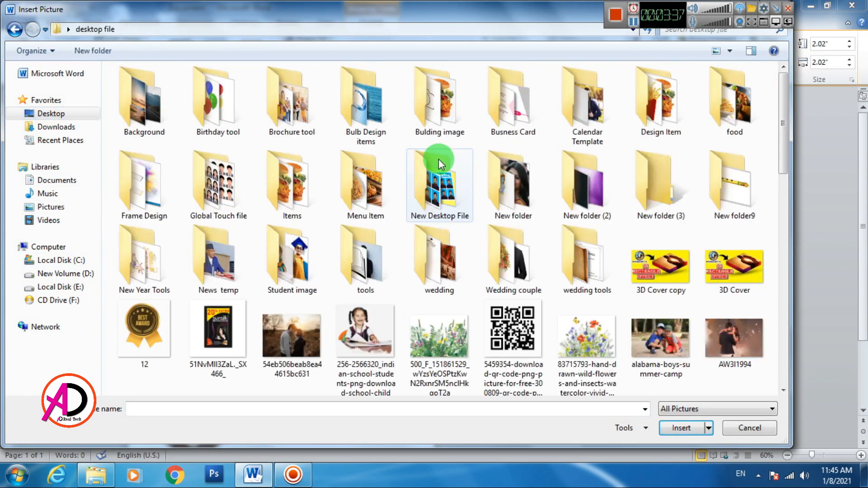
double_click(723, 106)
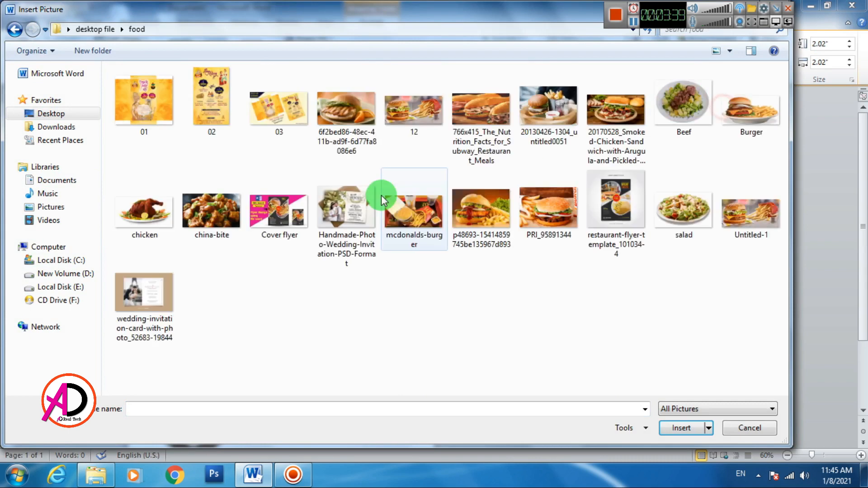
click(359, 110)
click(681, 428)
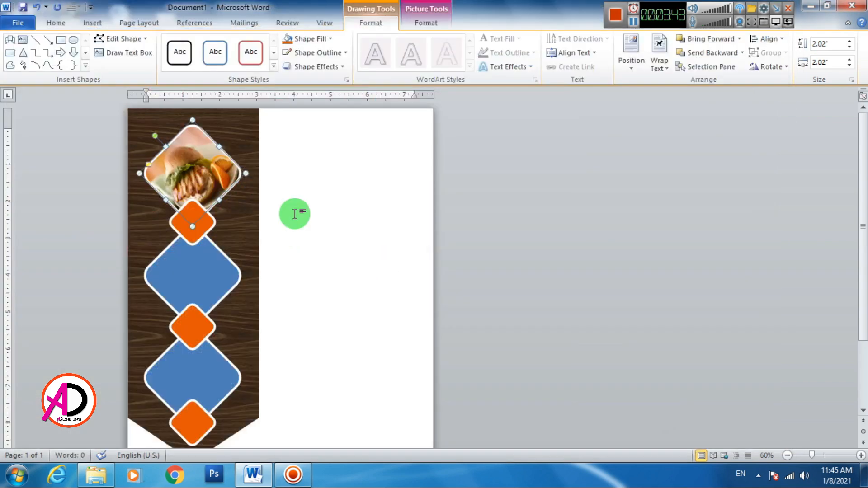
- Turn off Rotate with shape so the sandwich photo in the top diamond sits upright
right_click(200, 162)
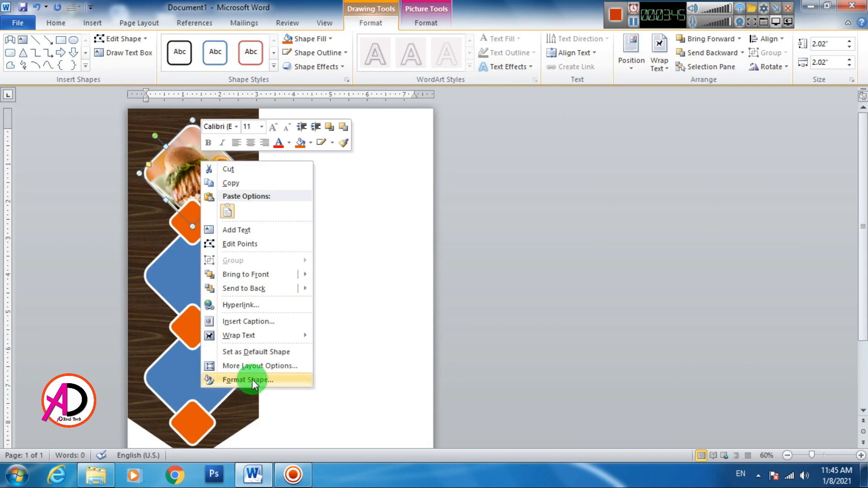
click(248, 379)
click(303, 116)
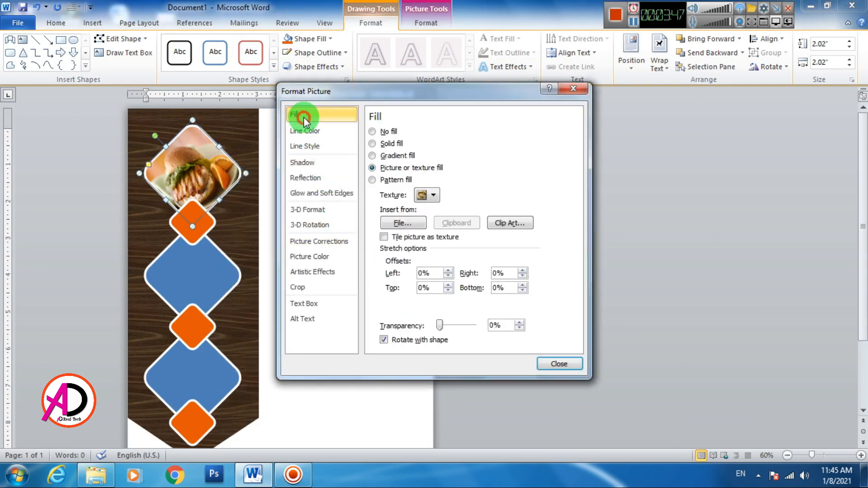
click(384, 340)
click(498, 324)
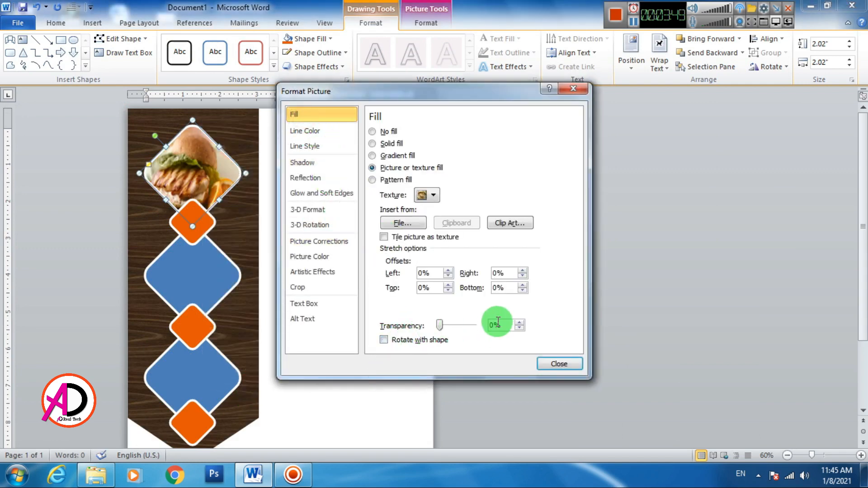
click(559, 364)
- Crop the sandwich photo, enlarging, repositioning and rescaling it so the burger is centred in the diamond
click(429, 23)
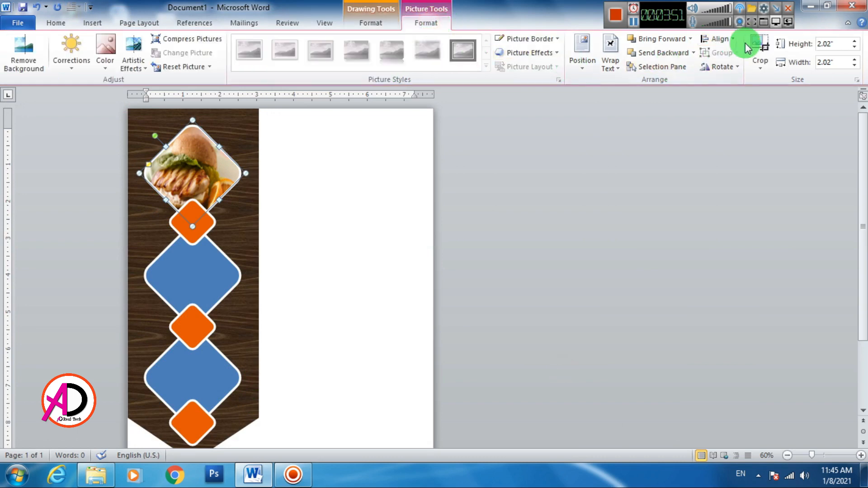
click(761, 48)
drag(238, 219, 279, 237)
mouse_move(203, 179)
mouse_down()
mouse_move(186, 168)
mouse_move(193, 175)
mouse_up()
mouse_move(271, 233)
mouse_down()
mouse_move(250, 216)
mouse_move(265, 223)
mouse_up()
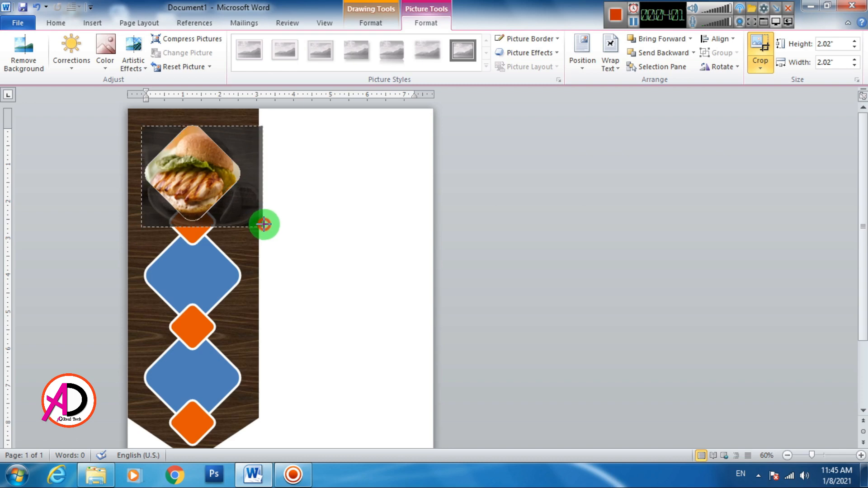
click(320, 219)
- Fill the middle diamond with the china-bite photo
click(290, 219)
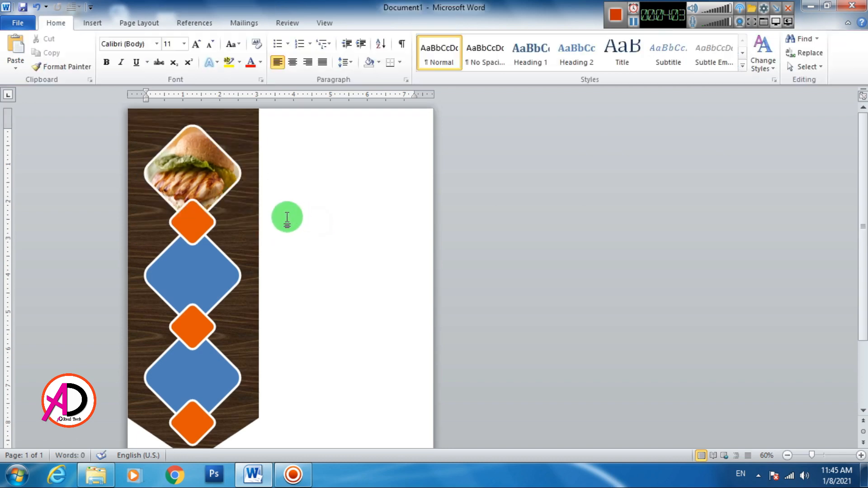
click(226, 273)
click(370, 24)
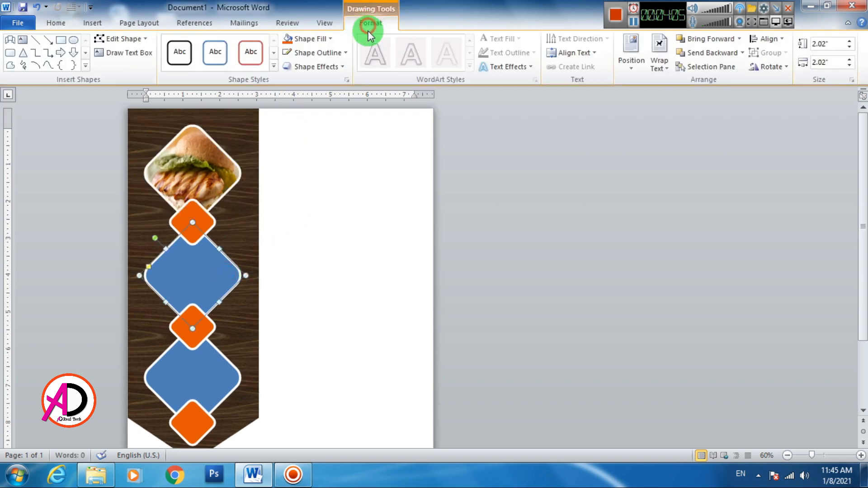
click(311, 38)
click(318, 194)
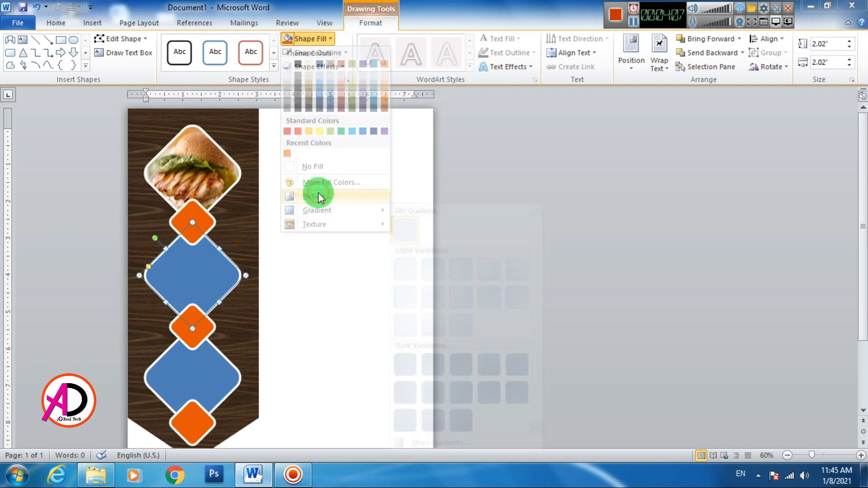
click(517, 295)
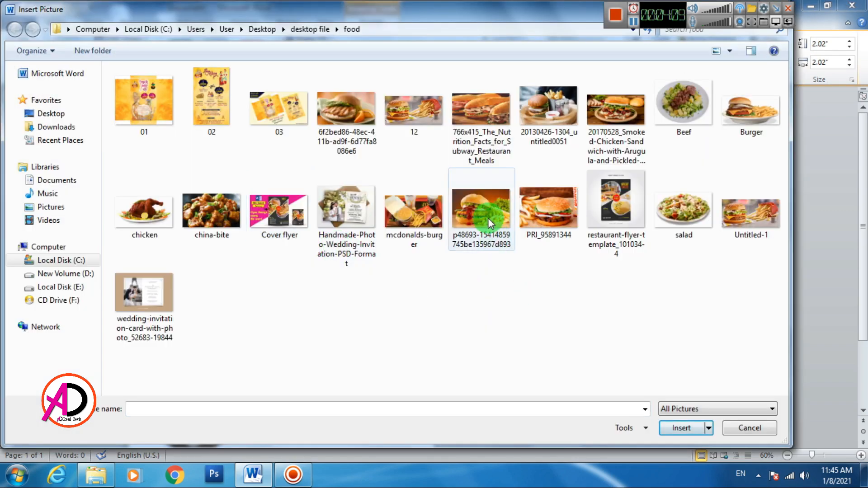
click(228, 226)
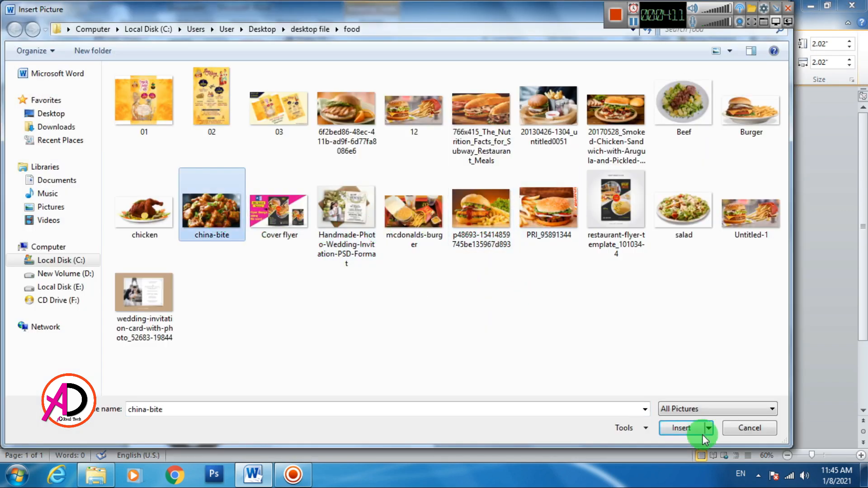
click(677, 430)
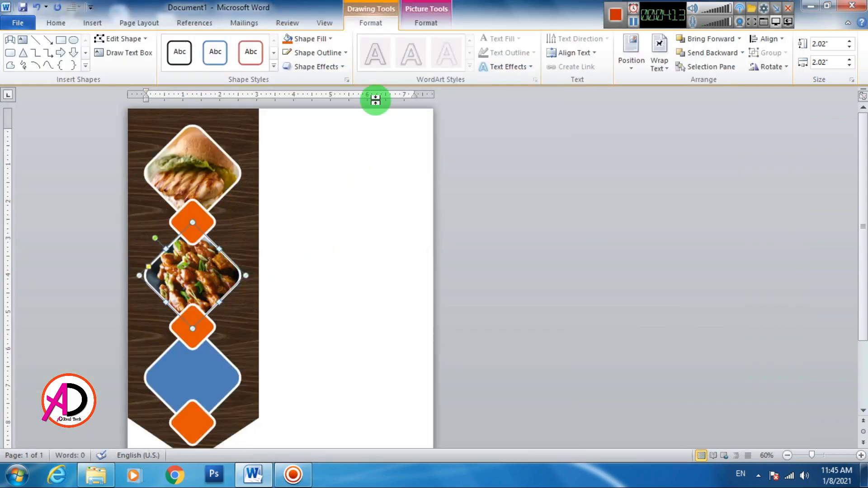
- Keep the china-bite photo upright by turning off Rotate with shape, then crop it
right_click(219, 276)
click(261, 263)
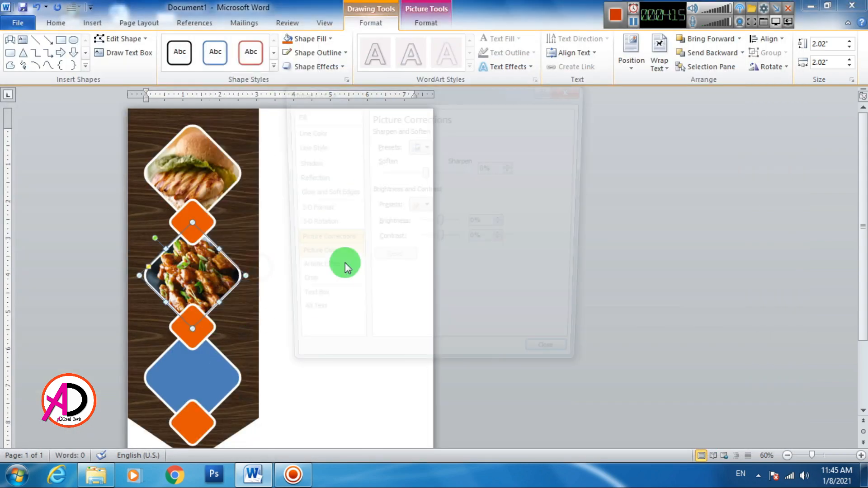
click(295, 114)
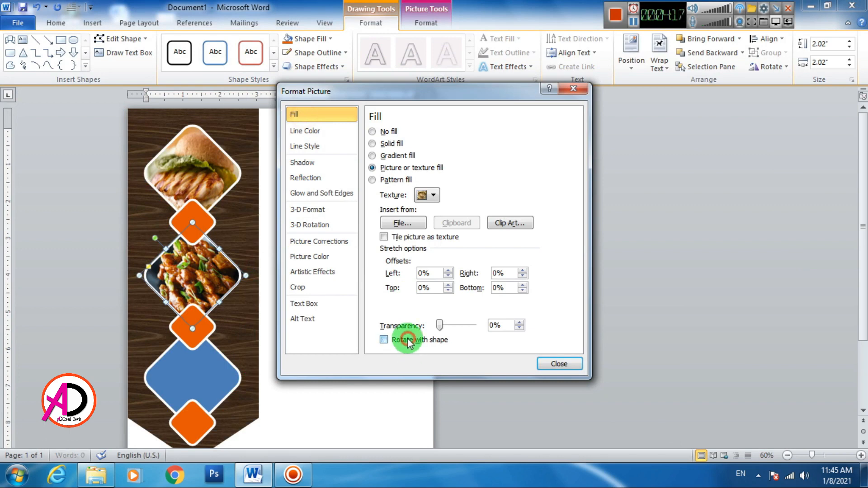
click(408, 342)
click(554, 363)
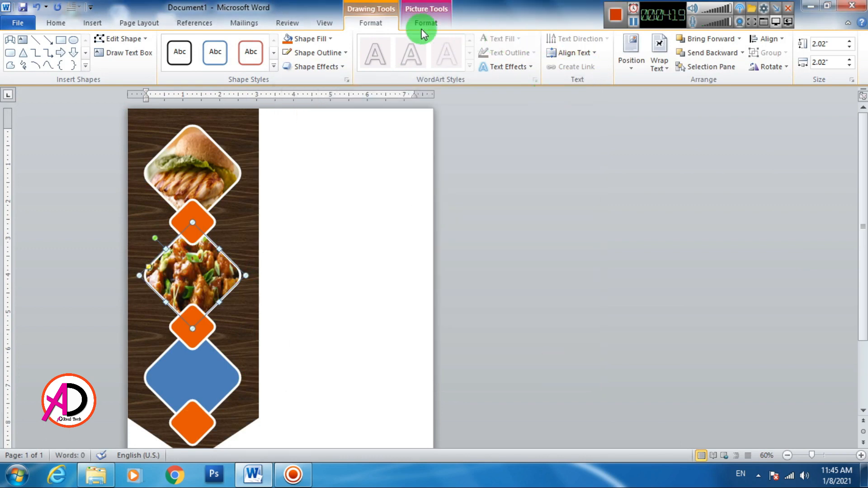
click(419, 21)
click(761, 49)
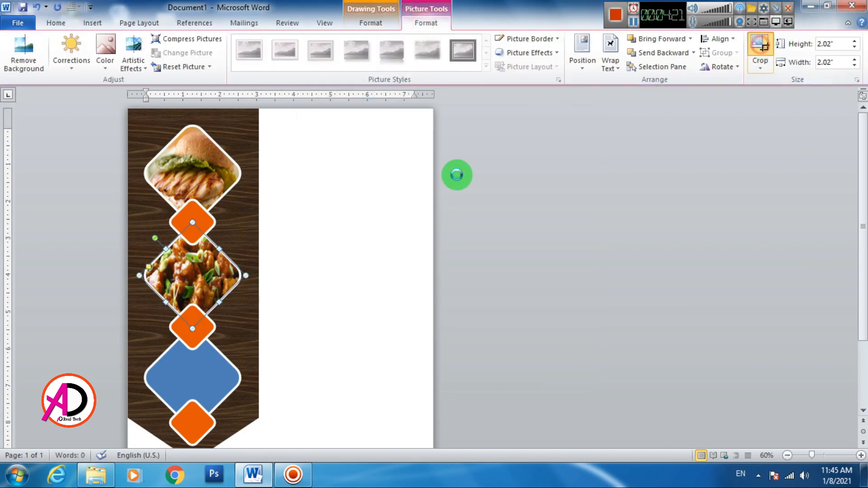
click(378, 285)
click(181, 362)
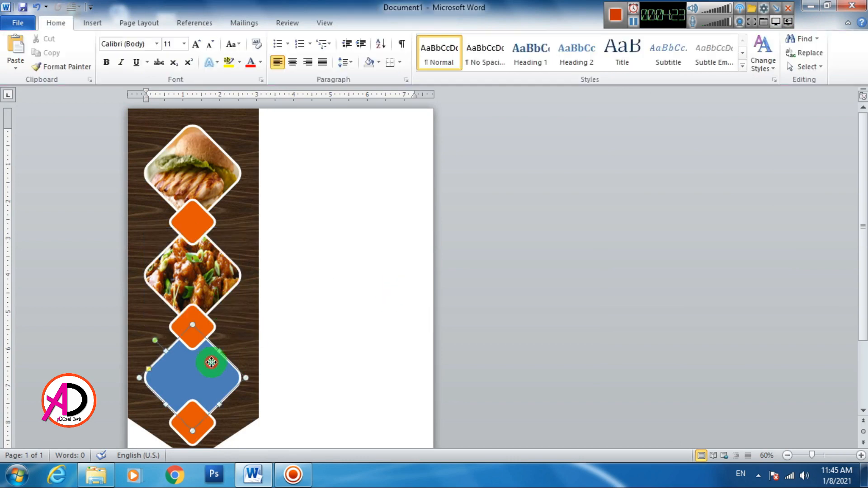
- Fill the bottom diamond with the smoked chicken sandwich photo
click(357, 25)
click(308, 38)
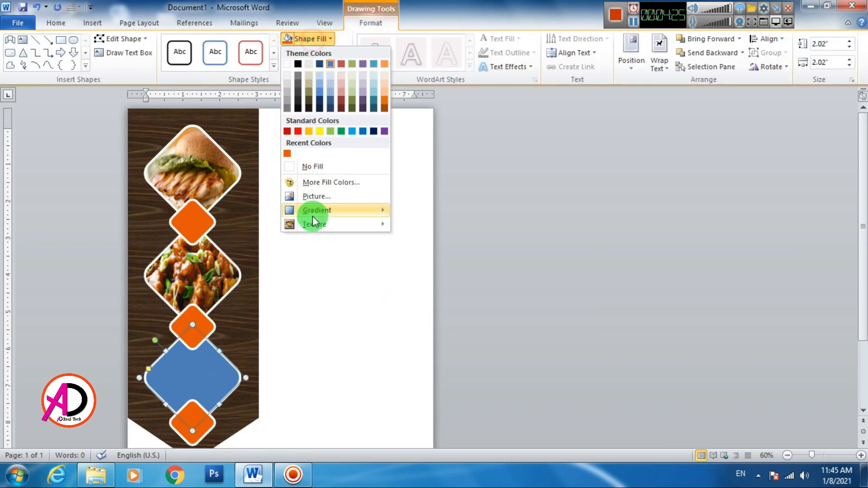
click(315, 200)
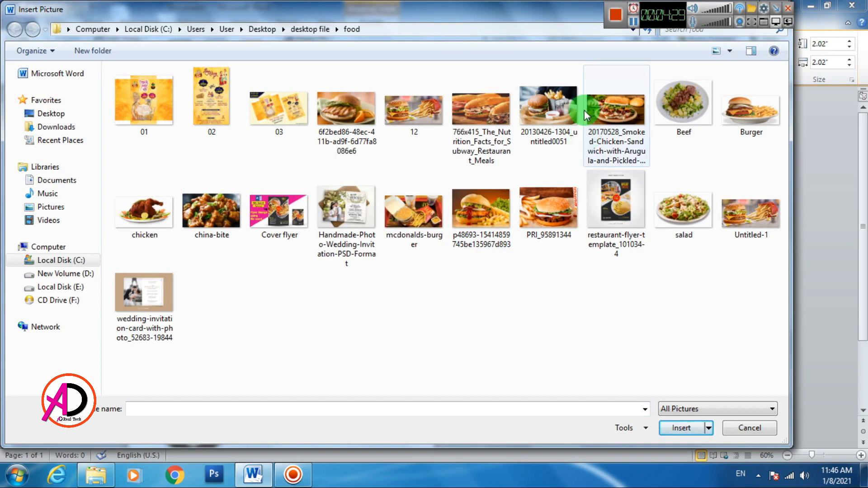
click(636, 115)
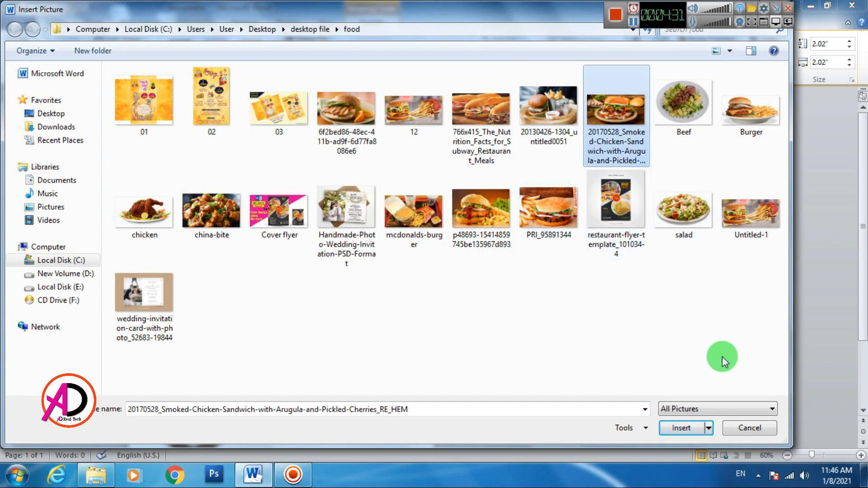
click(685, 428)
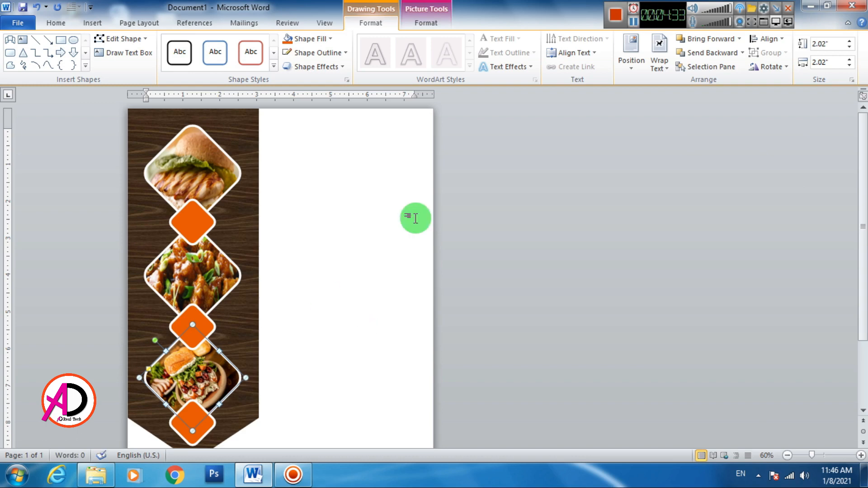
- Turn off Rotate with shape so the smoked chicken photo stays upright
right_click(208, 379)
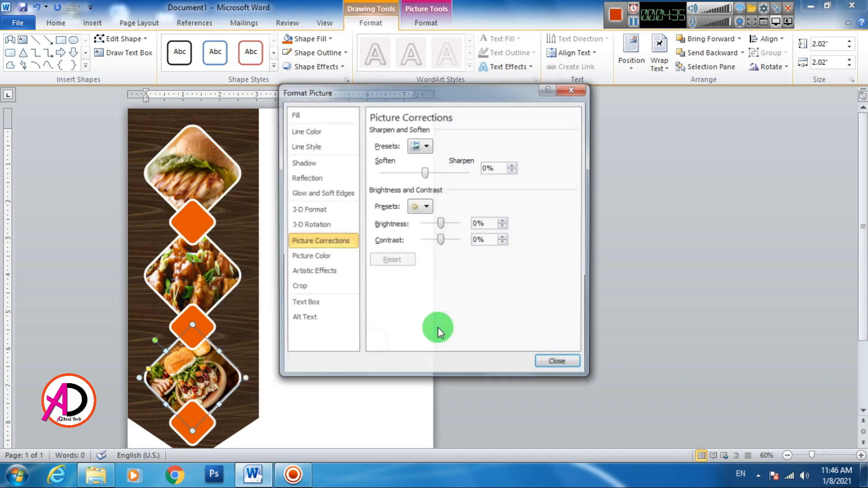
click(312, 116)
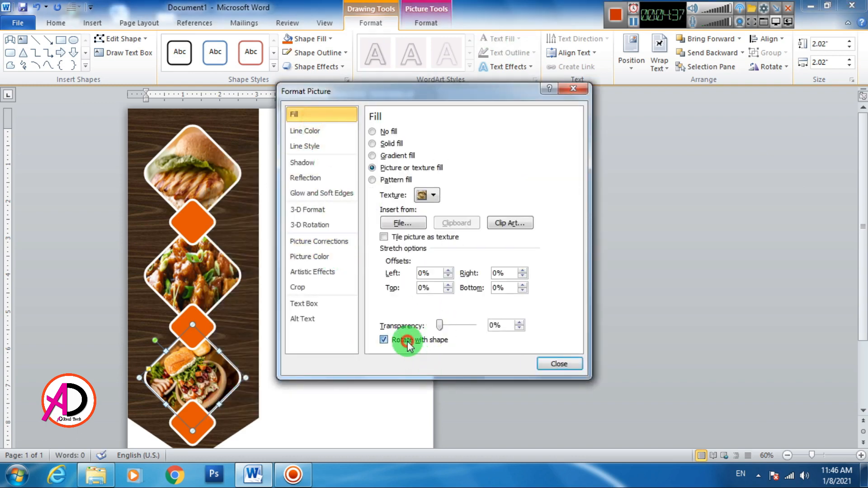
click(384, 340)
click(559, 352)
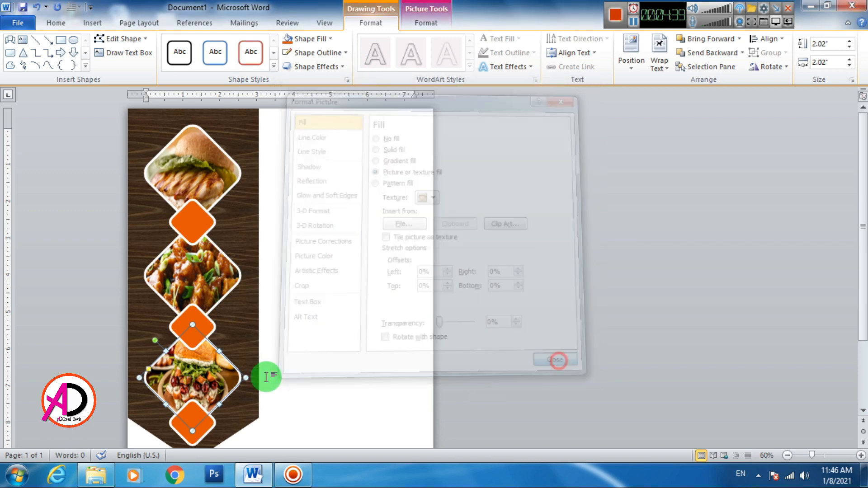
- Crop the photo, enlarging and adjusting it to fit the bottom diamond
click(437, 25)
click(761, 50)
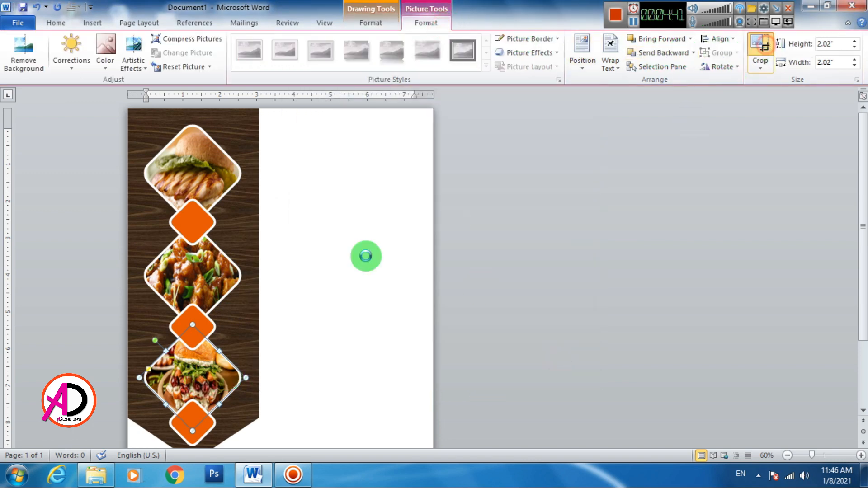
drag(243, 425, 252, 427)
drag(191, 437, 192, 424)
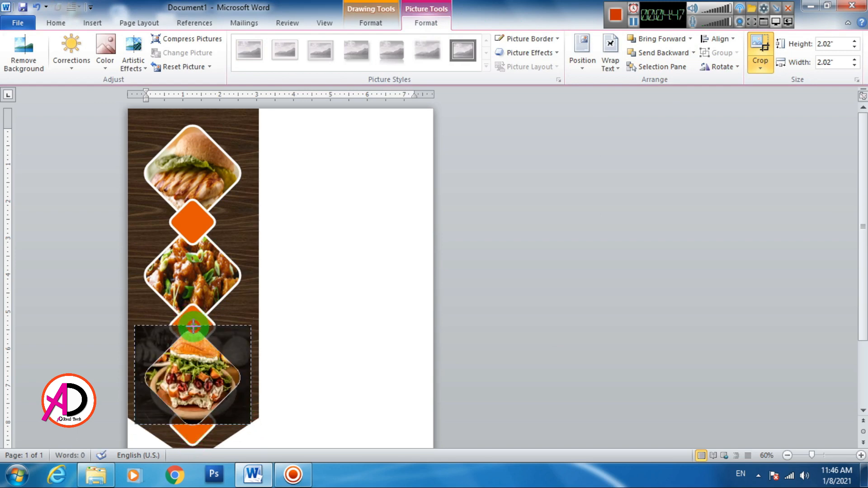
click(333, 355)
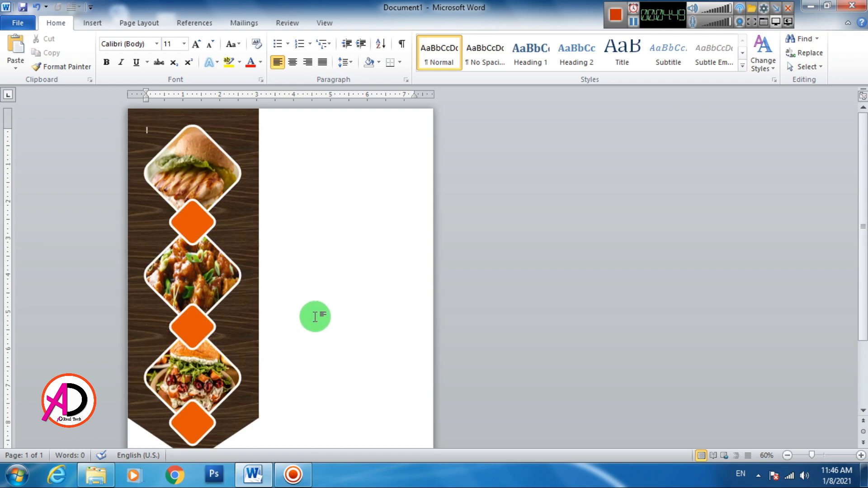
- Draw a Curved Up Ribbon shape on the blank right side of the page
scroll(316, 316, down, 1)
scroll(273, 310, up, 2)
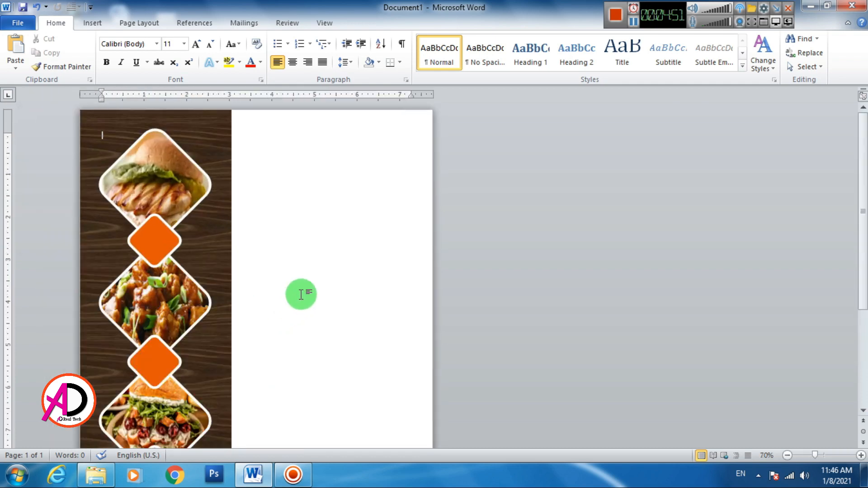
click(94, 24)
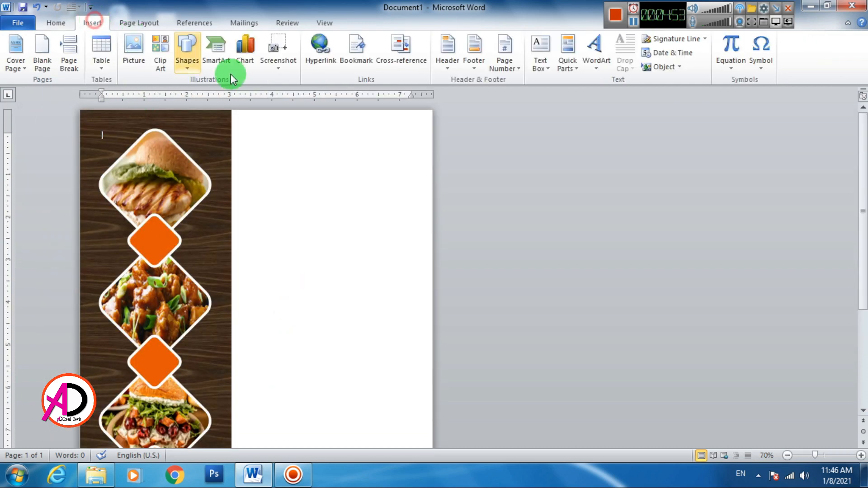
click(187, 51)
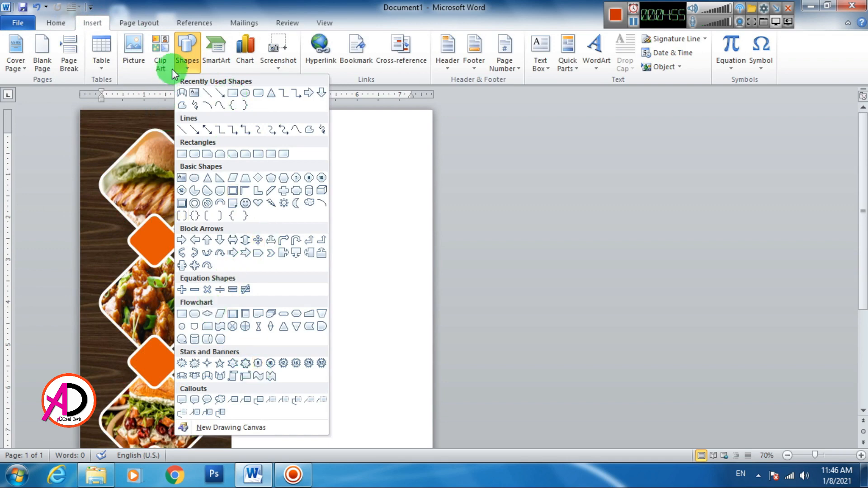
click(208, 377)
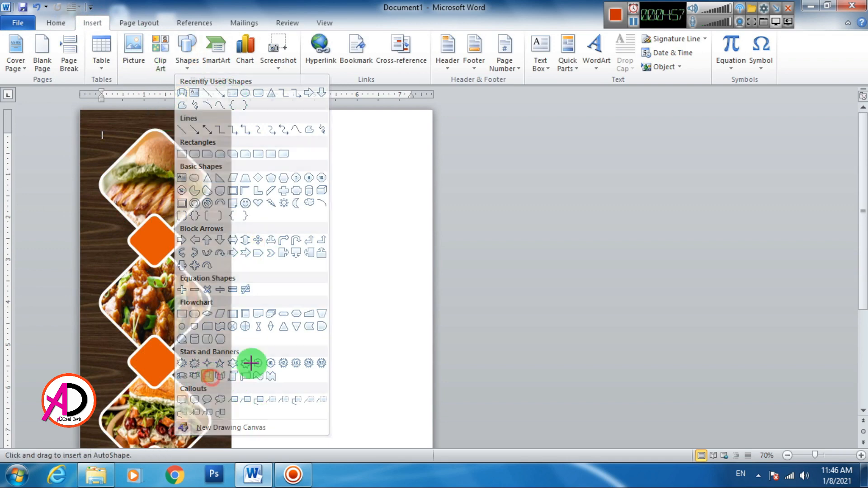
mouse_move(282, 261)
mouse_down()
mouse_move(359, 306)
mouse_move(404, 311)
mouse_up()
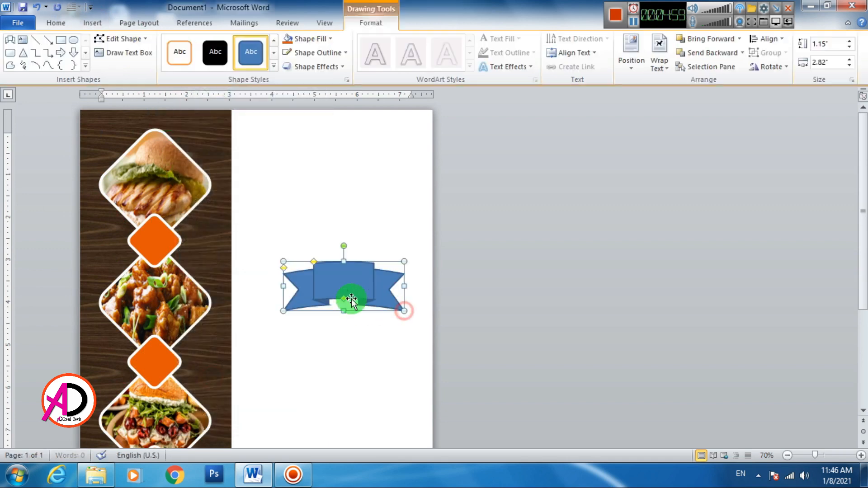
- Reshape the ribbon's folded ends, widen its centre band, and move it higher
drag(342, 289, 343, 289)
drag(313, 262, 302, 262)
drag(344, 300, 409, 251)
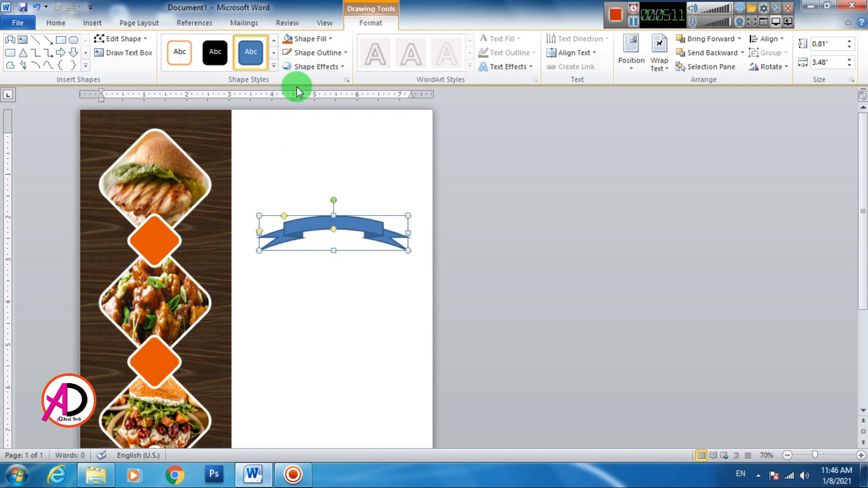
- Give the ribbon no outline and a green fill
click(310, 54)
click(320, 180)
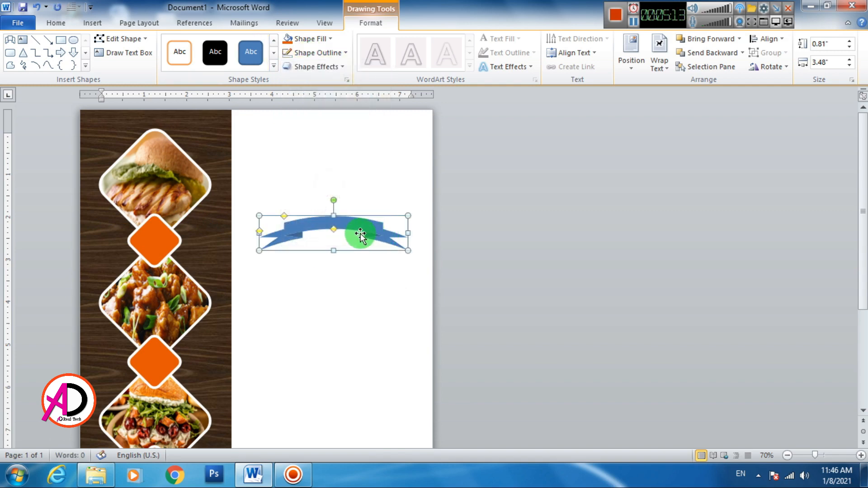
click(303, 39)
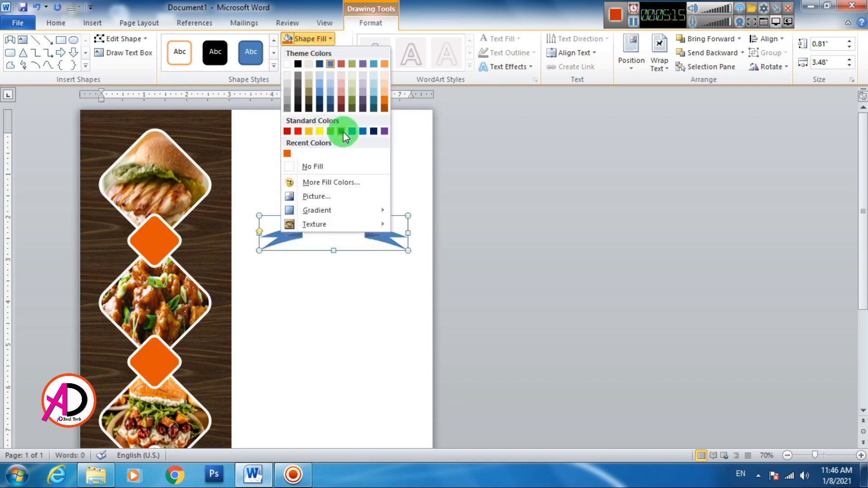
click(342, 131)
- Move the green ribbon under the top photo and narrow it to 3.19"
drag(345, 236, 192, 217)
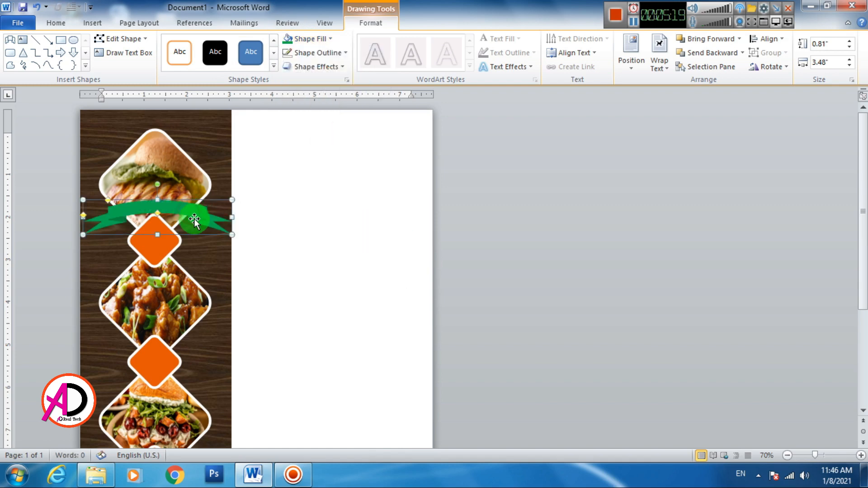
scroll(237, 235, down, 1)
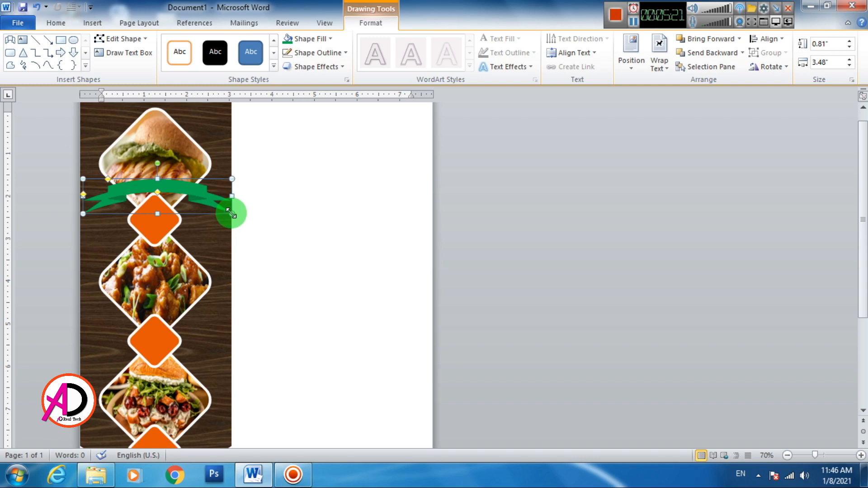
drag(221, 211, 202, 196)
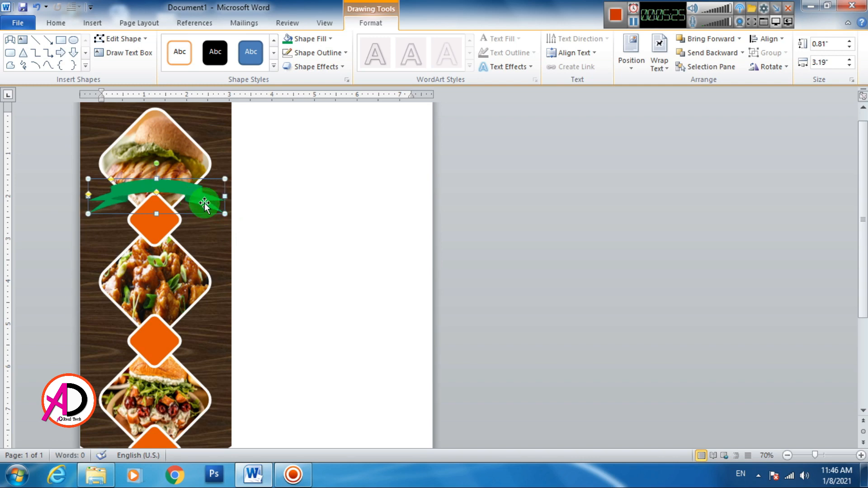
scroll(216, 218, down, 3)
scroll(217, 220, up, 2)
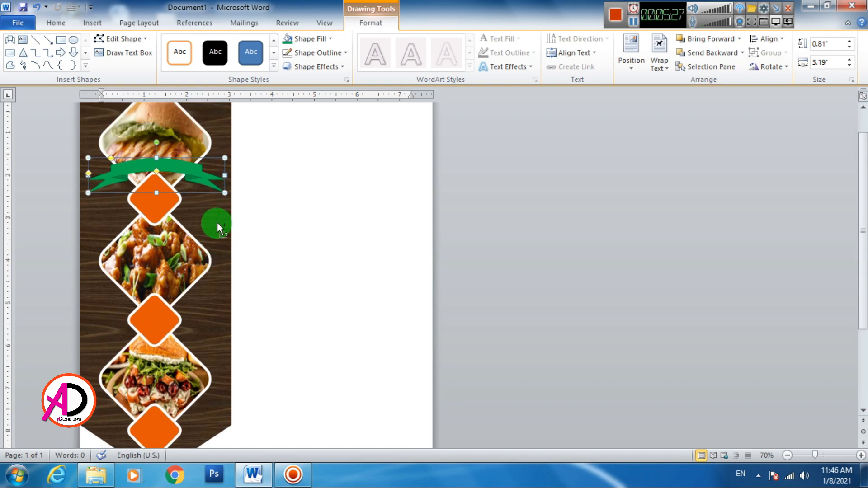
- Duplicate the ribbon with Ctrl+D and place copies under the middle and bottom photos
key(ctrl+d)
drag(193, 188, 190, 286)
scroll(202, 291, down, 3)
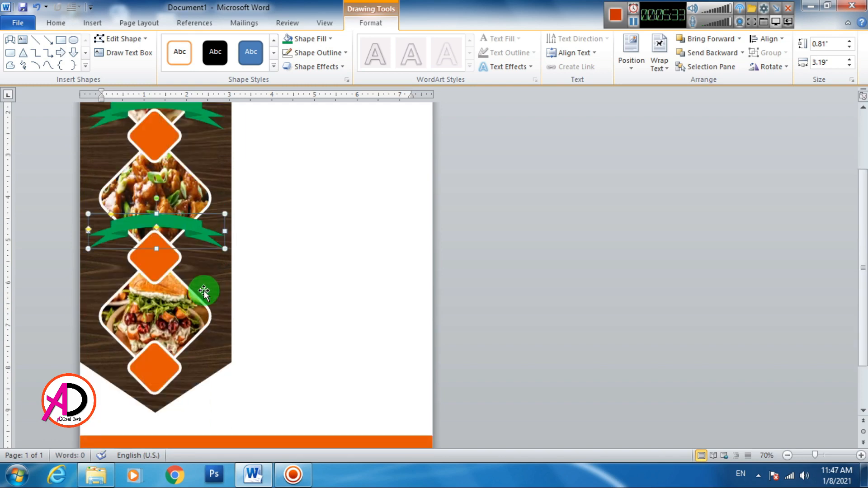
key(ctrl+d)
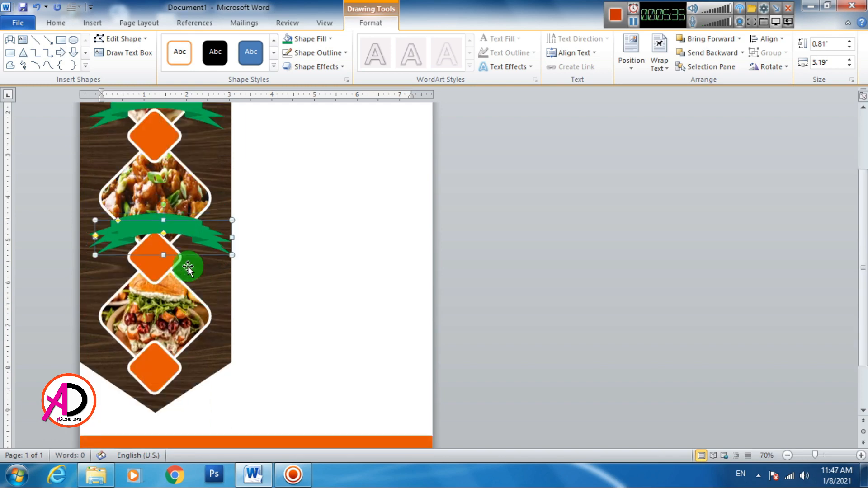
drag(197, 237, 187, 344)
click(289, 312)
scroll(270, 317, up, 2)
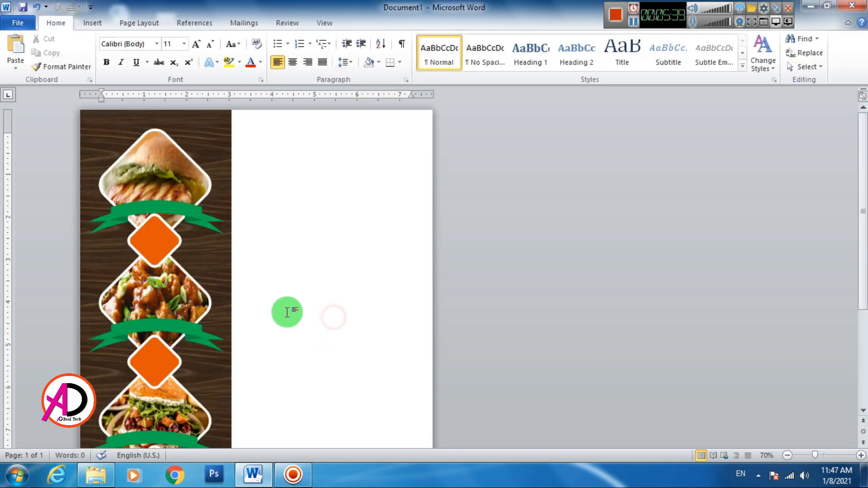
scroll(270, 317, down, 4)
scroll(258, 322, up, 2)
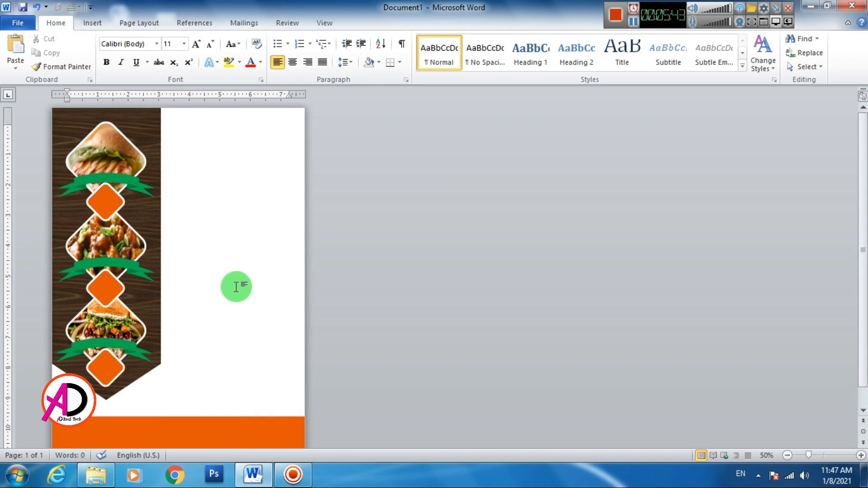
- Copy the middle chicken photo diamond onto the orange band and shrink it
click(132, 243)
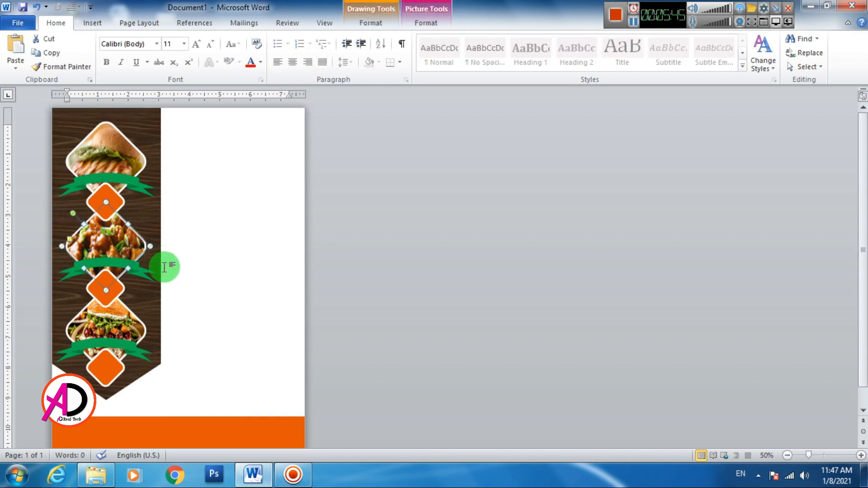
drag(142, 248, 195, 396)
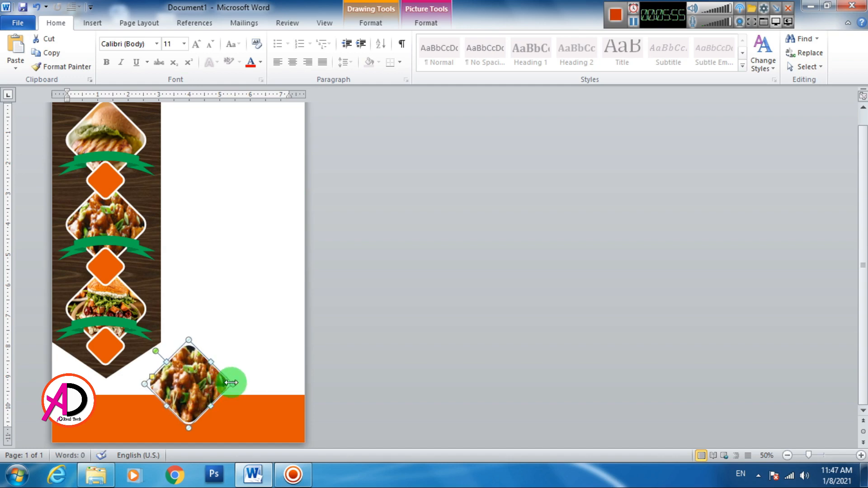
drag(189, 425, 280, 406)
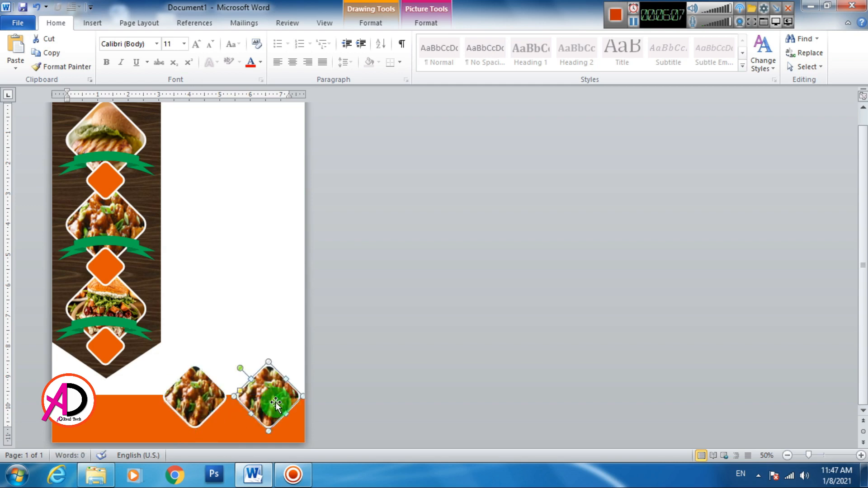
- Choose Shape Fill > Picture for the bottom diamond
click(378, 22)
click(317, 39)
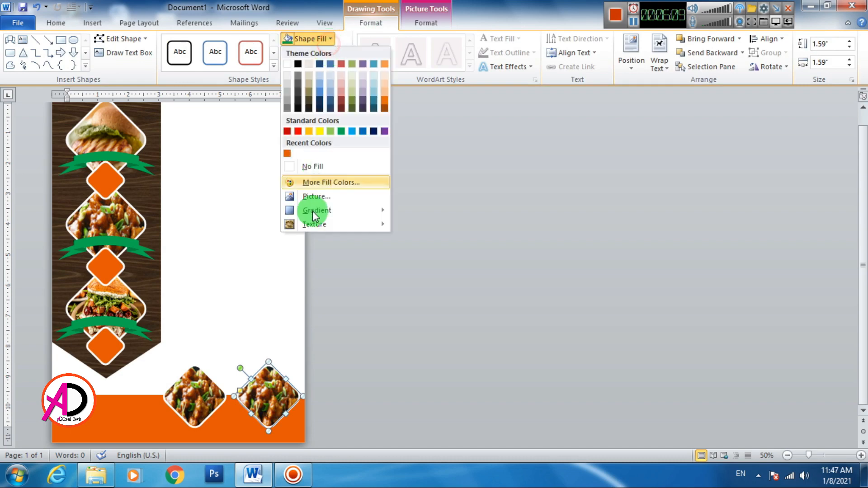
click(317, 196)
- Fill the bottom-right diamond with the mcdonalds-burger photo and turn off Rotate with shape
click(475, 209)
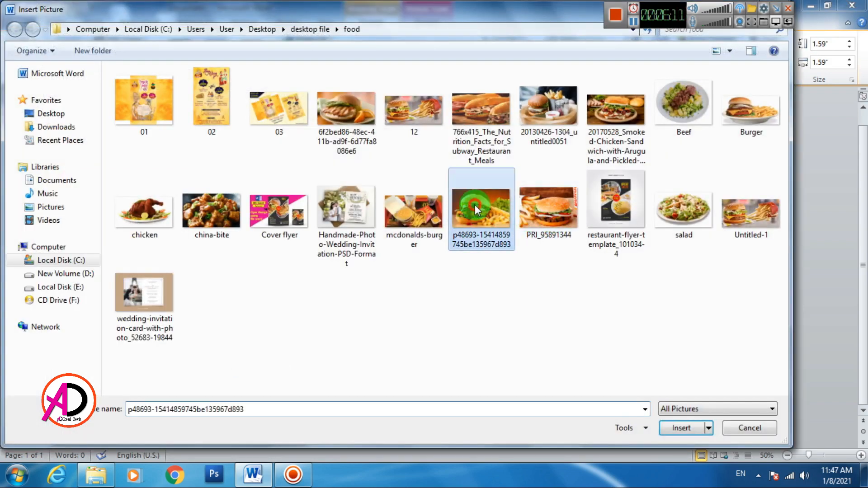
click(413, 210)
click(681, 428)
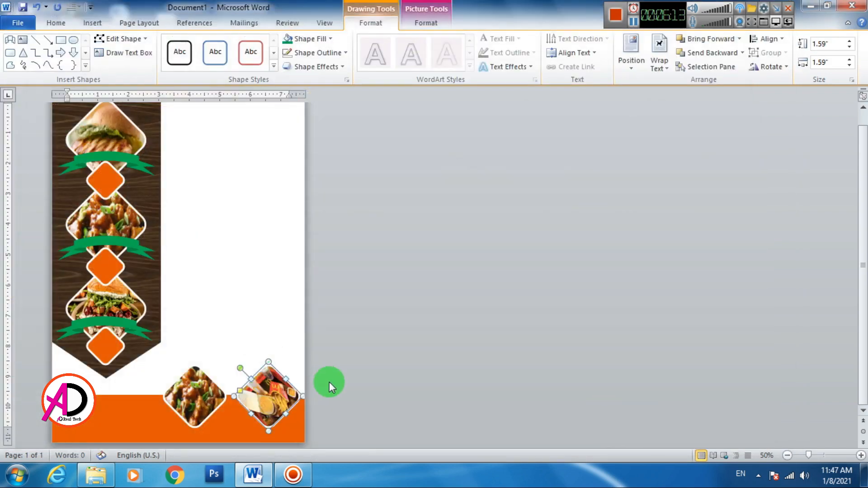
right_click(280, 408)
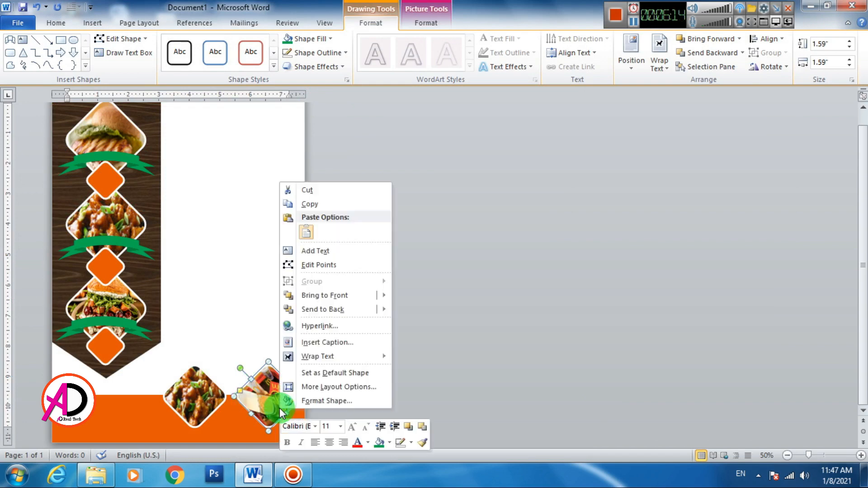
click(322, 401)
click(299, 114)
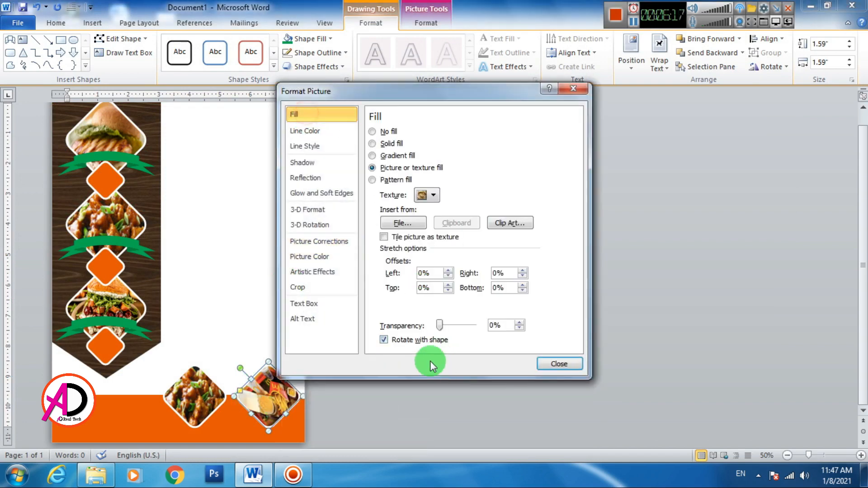
click(390, 340)
click(561, 365)
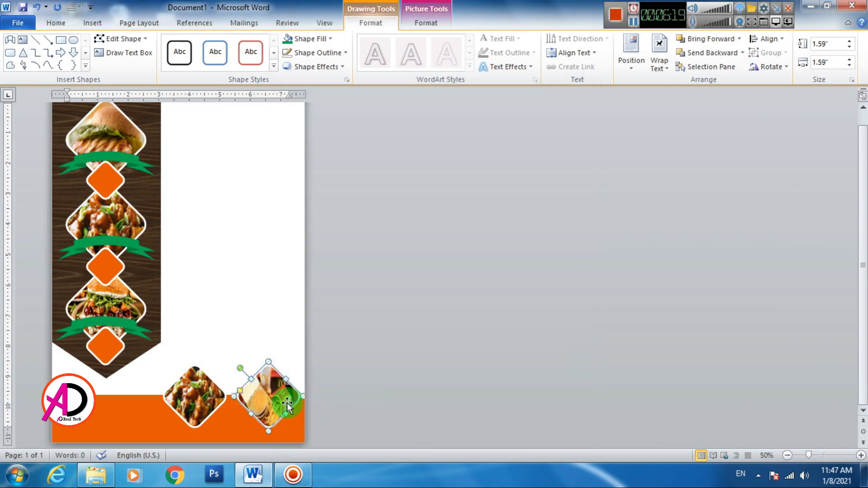
- Crop the burger photo, enlarging and shifting it so the fries show
click(428, 23)
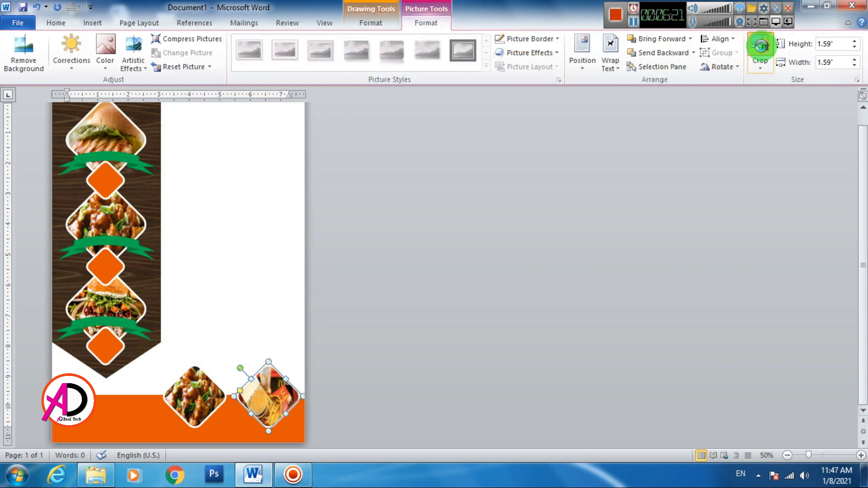
click(760, 50)
drag(300, 427, 325, 435)
drag(281, 407, 260, 398)
click(395, 408)
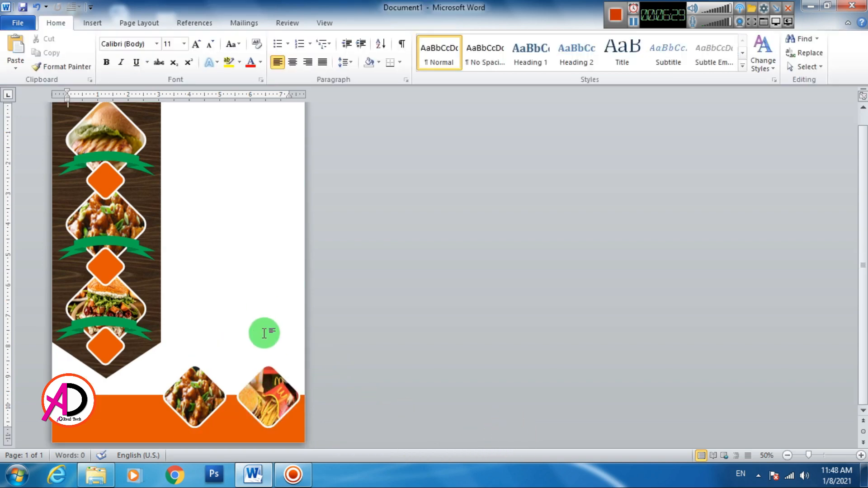
- Nudge the chicken diamond slightly left on the orange band
scroll(294, 328, down, 4)
scroll(295, 327, up, 3)
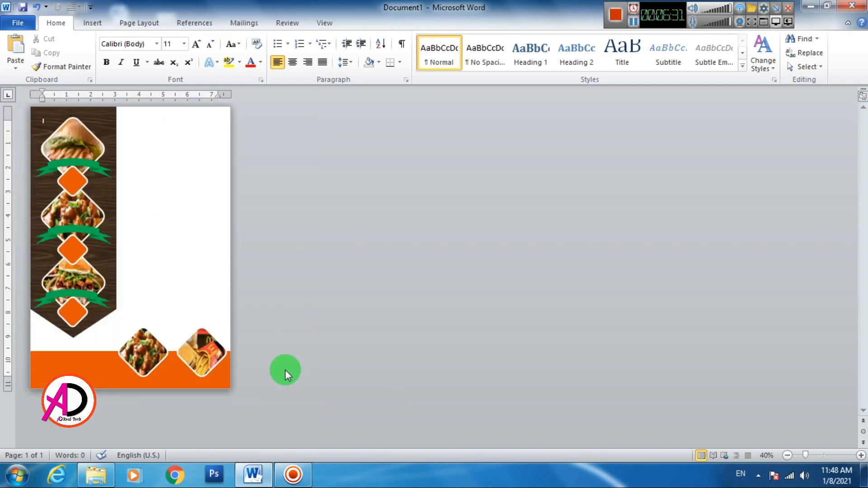
click(205, 362)
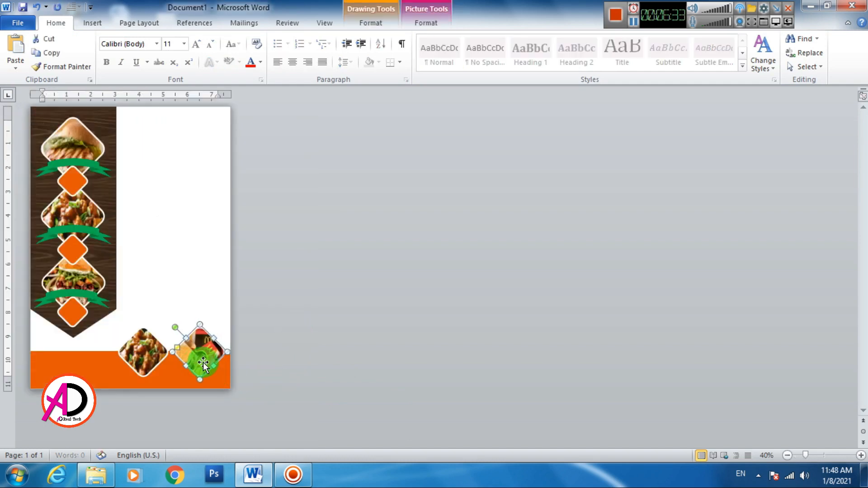
click(138, 351)
key(Left)
key(Left)
key(Left)
key(Left)
key(Left)
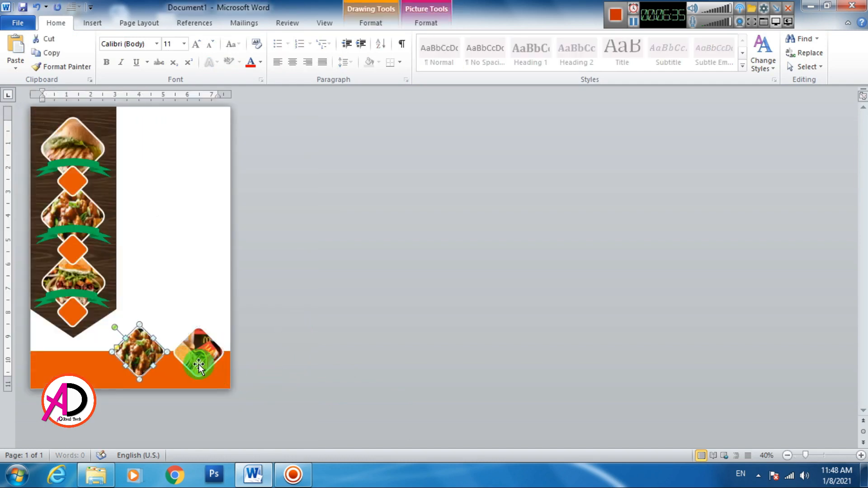
click(199, 364)
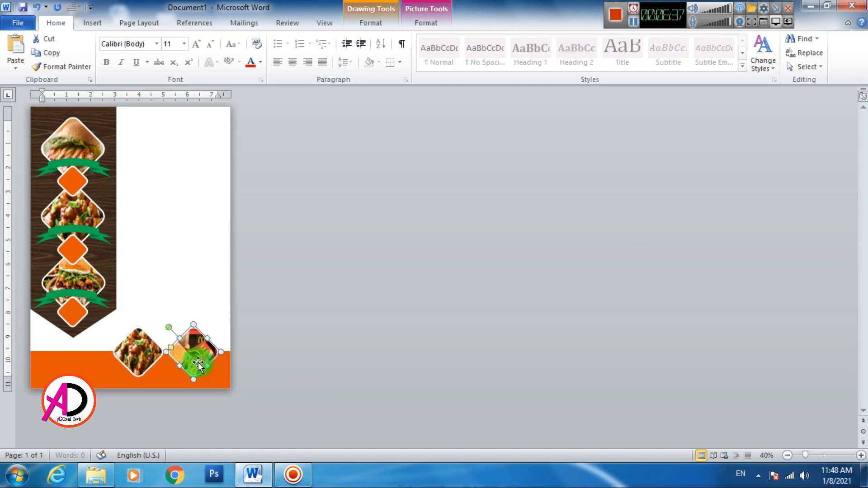
click(387, 380)
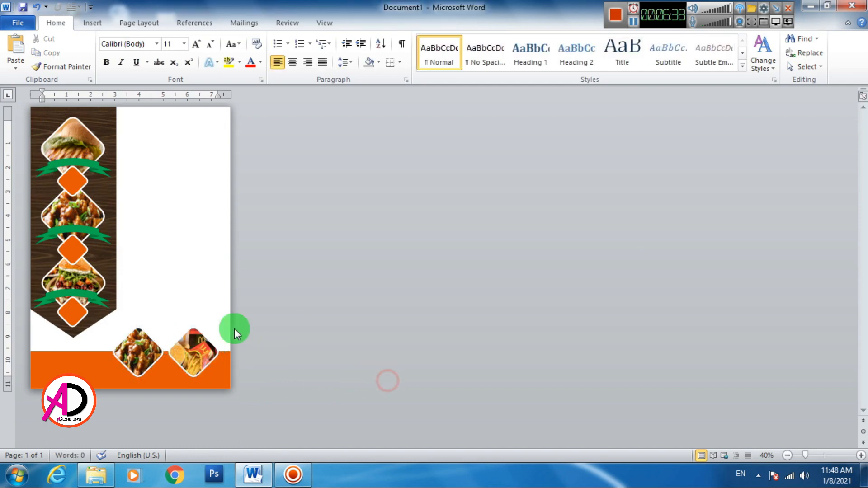
- Copy a green ribbon from the banner onto the chicken diamond and shrink it to fit
click(68, 170)
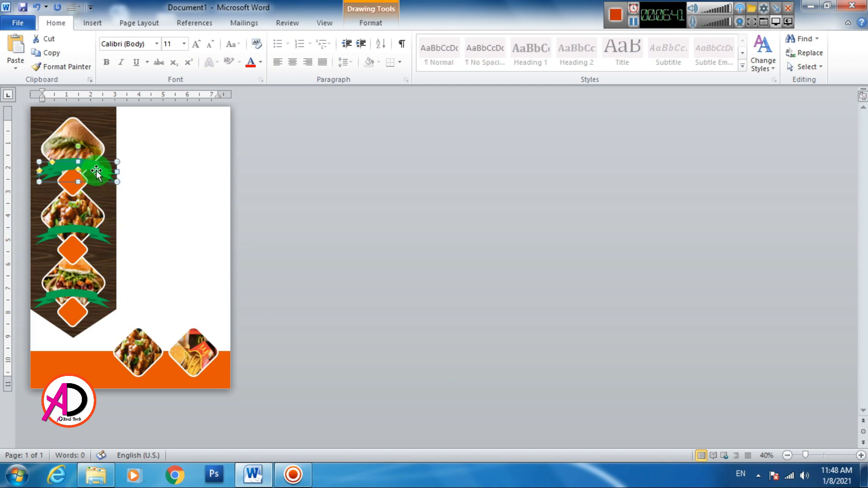
drag(96, 173, 156, 371)
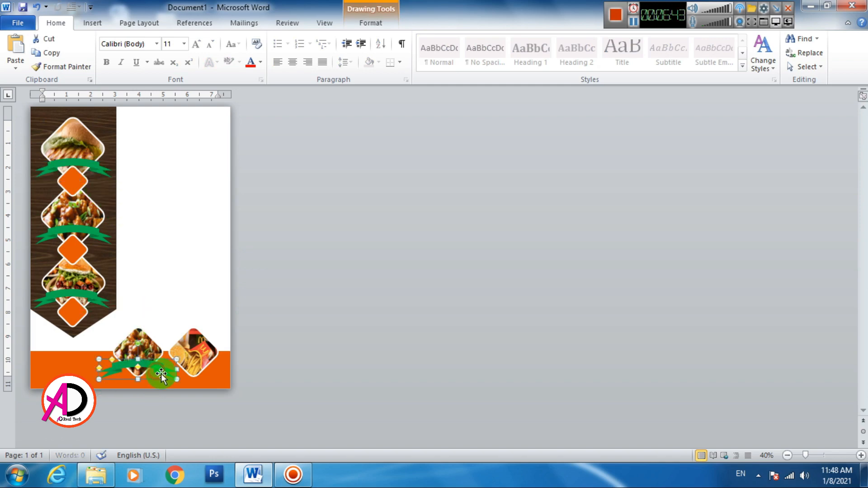
scroll(194, 360, up, 6)
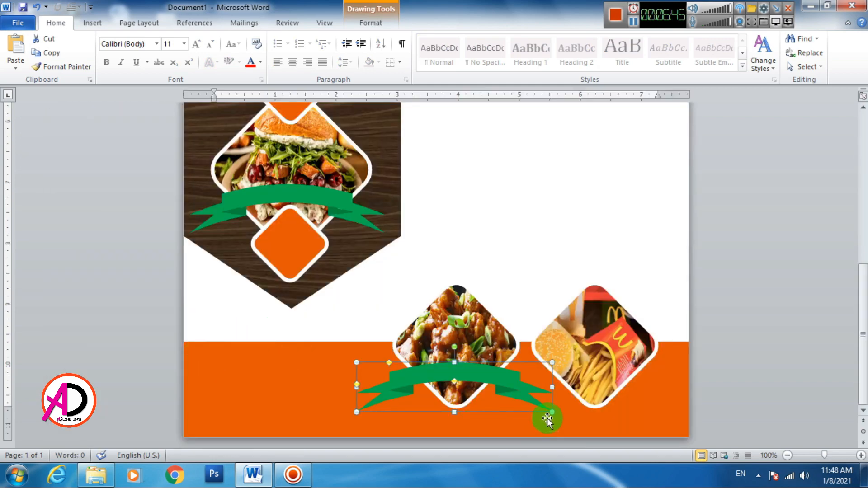
drag(553, 413, 504, 390)
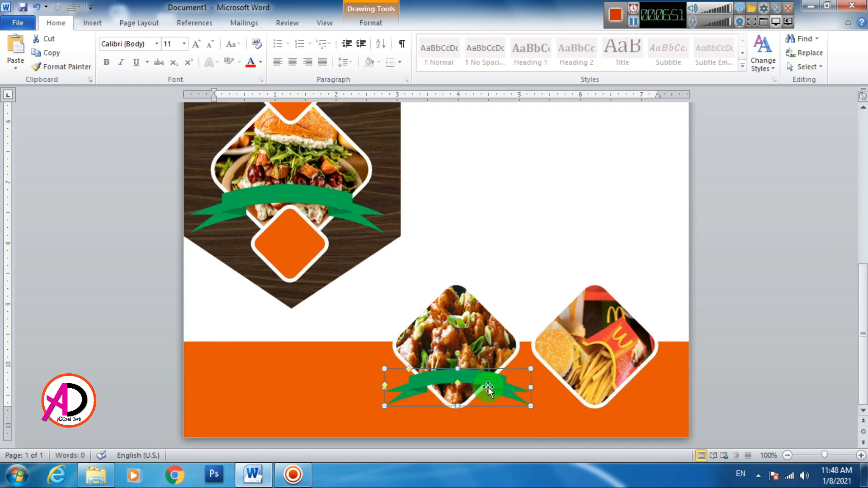
- Duplicate the ribbon onto the fries diamond and nudge the fries diamond slightly right
key(ctrl+d)
drag(487, 394, 592, 361)
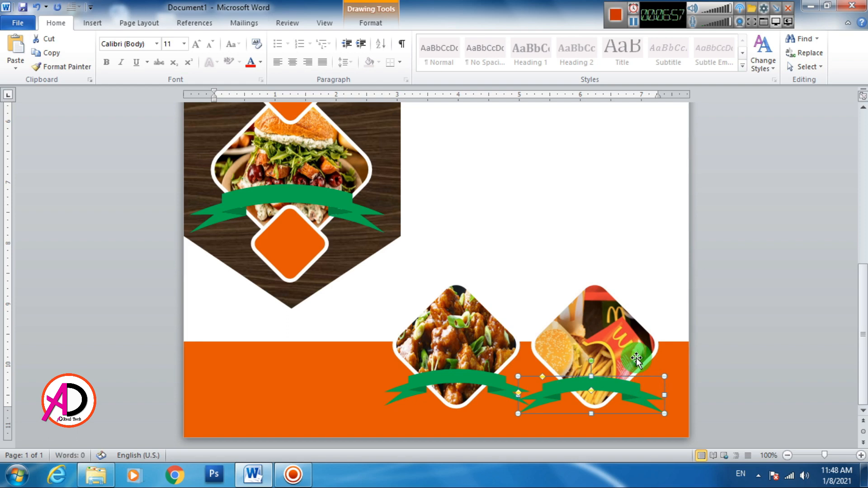
key(Right)
key(Right)
key(Up)
key(Up)
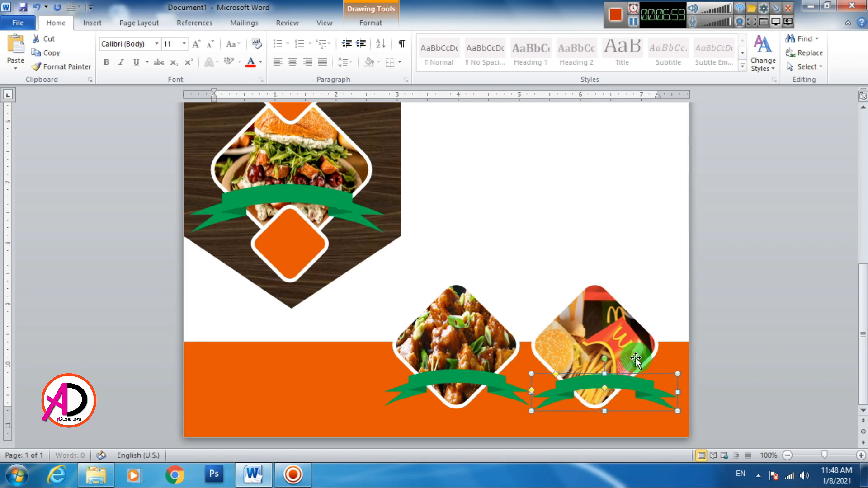
click(631, 332)
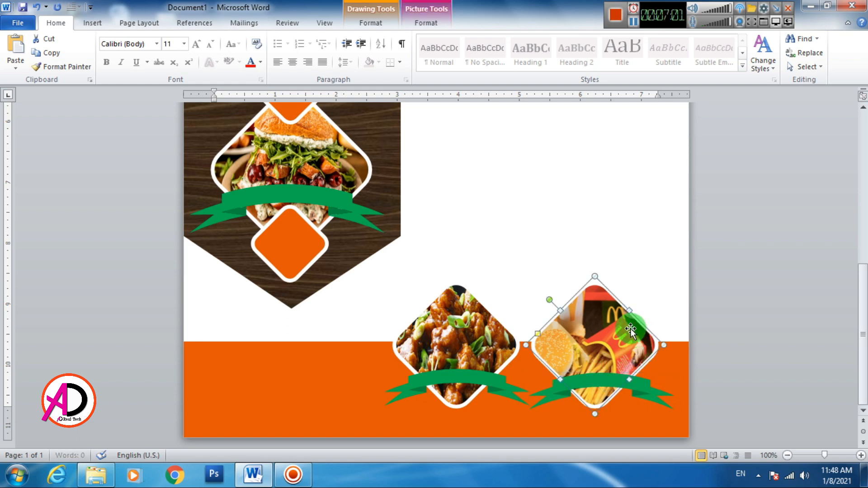
key(Right)
key(Right)
key(Right)
key(Right)
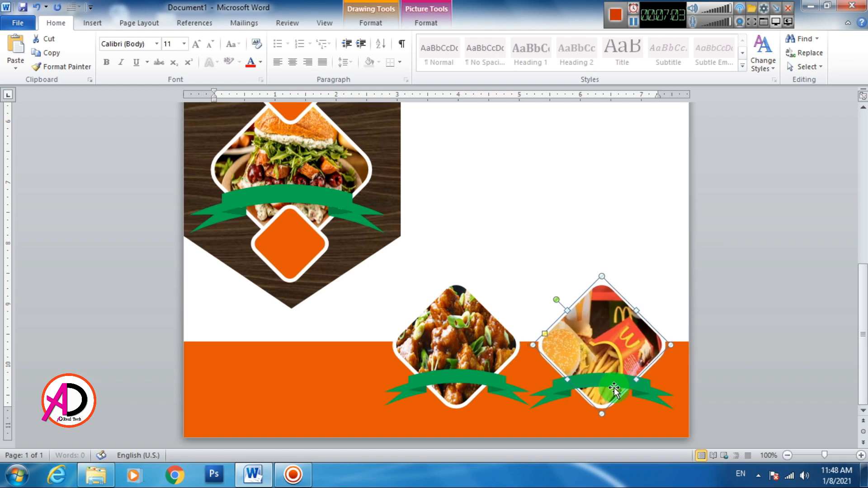
click(733, 394)
- Lower the chicken diamond's ribbon and make it slightly smaller
scroll(570, 365, down, 10)
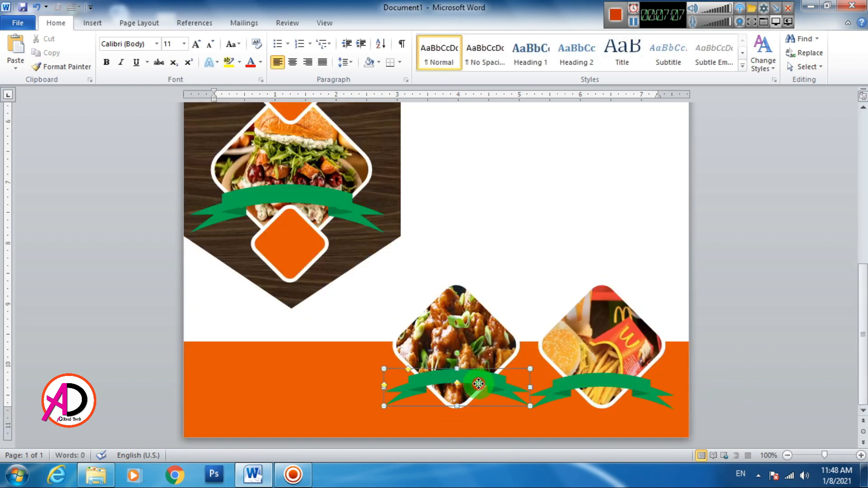
drag(479, 389, 479, 397)
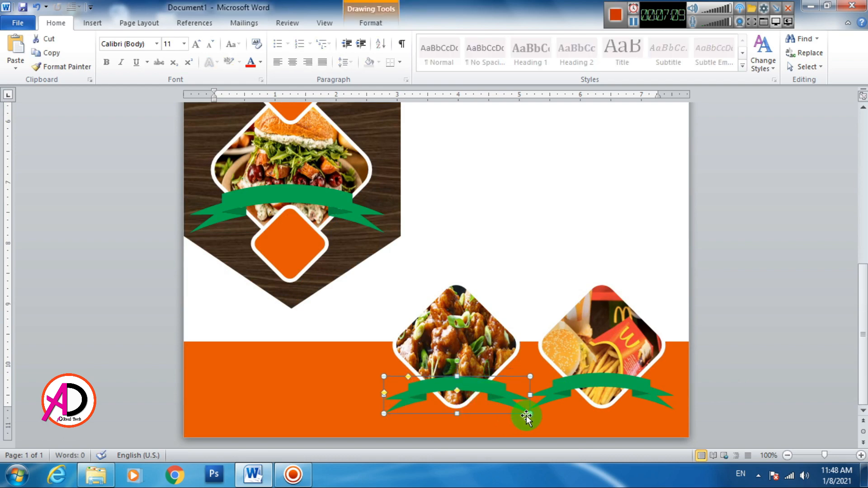
drag(530, 414, 509, 408)
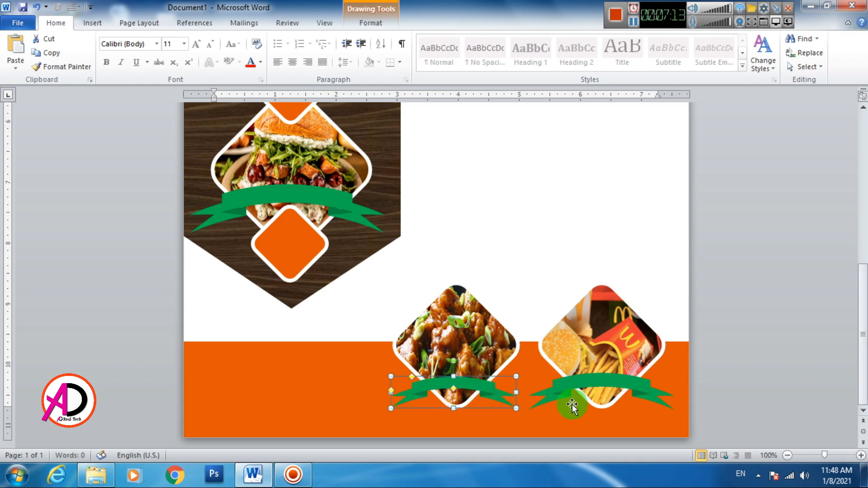
- Replace the fries diamond's ribbon with a fresh copy of the chicken ribbon, nudged into place
click(583, 385)
key(Delete)
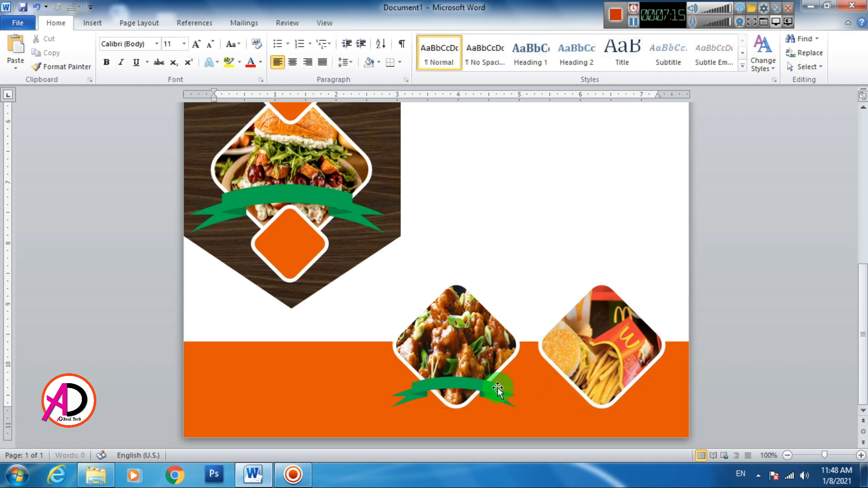
click(497, 387)
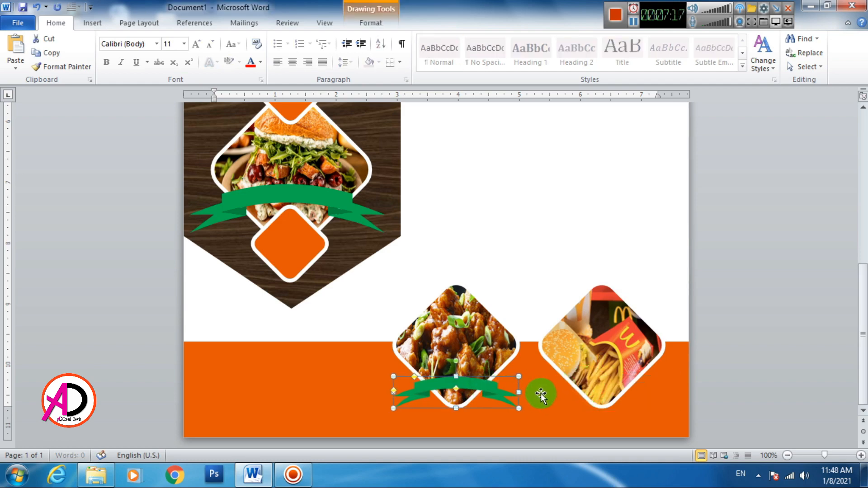
key(Right)
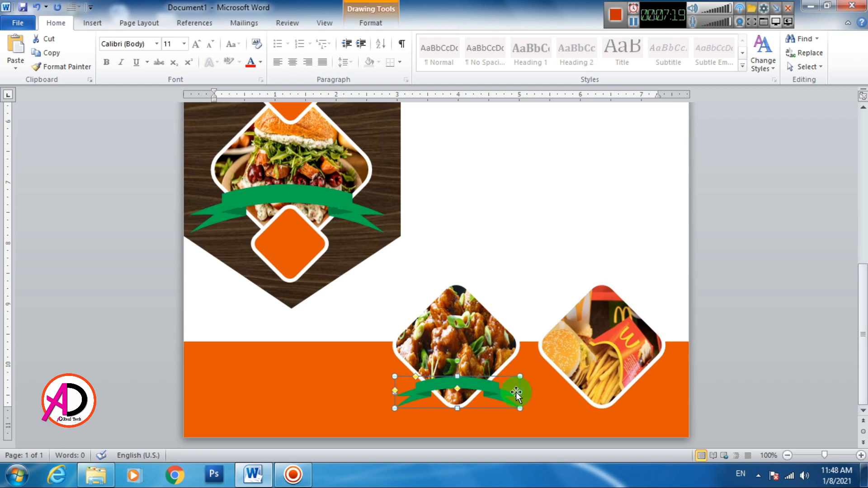
drag(517, 394, 636, 393)
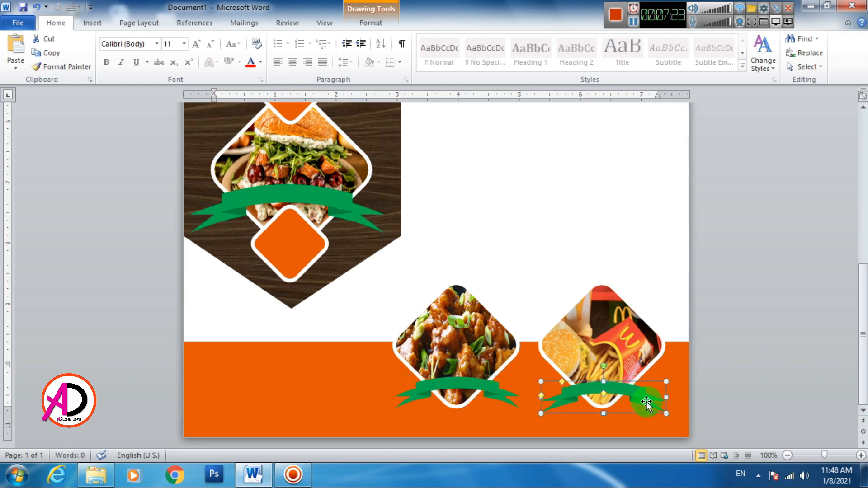
key(ctrl+Up)
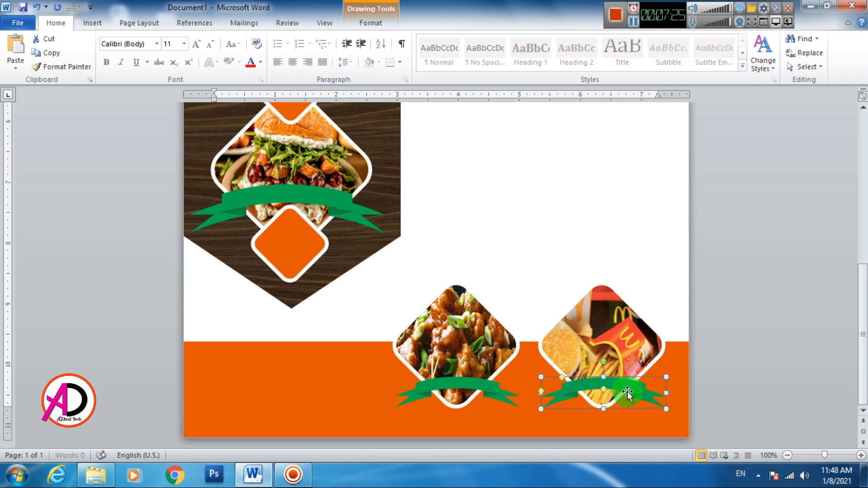
click(671, 262)
scroll(654, 288, down, 10)
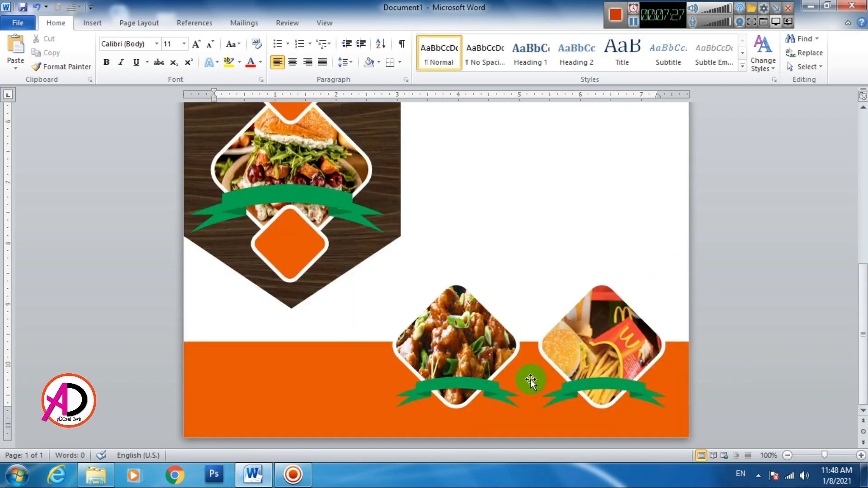
click(498, 398)
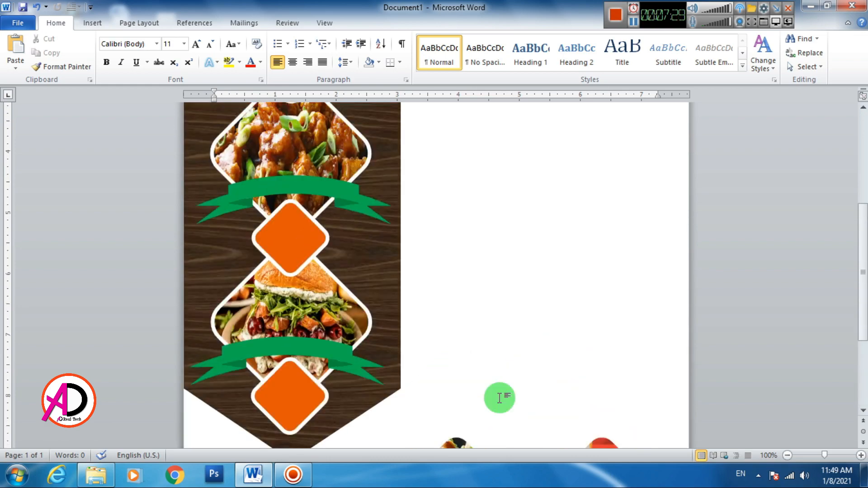
- Draw a green circle and place it over the chicken diamond
click(91, 22)
click(191, 56)
click(243, 93)
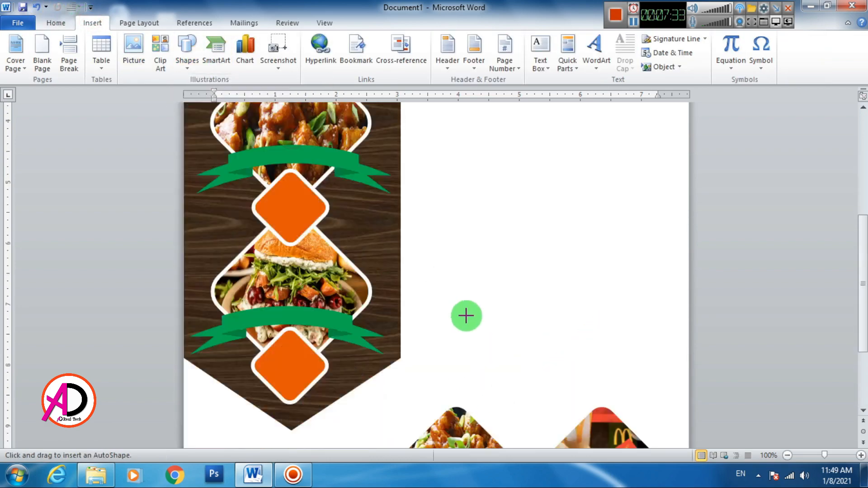
drag(441, 207, 492, 258)
mouse_move(472, 232)
mouse_down()
mouse_move(474, 278)
mouse_move(459, 284)
mouse_up()
click(311, 38)
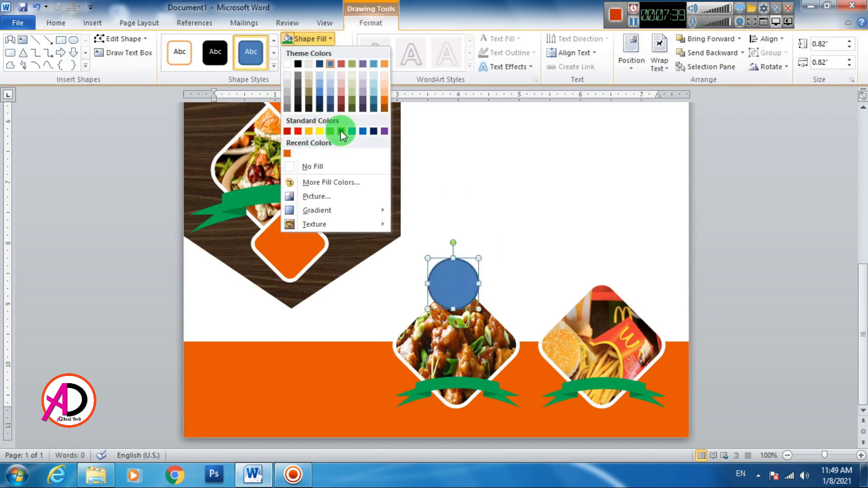
click(342, 132)
- Give the circle a white outline and place a copy on the fries diamond
click(317, 53)
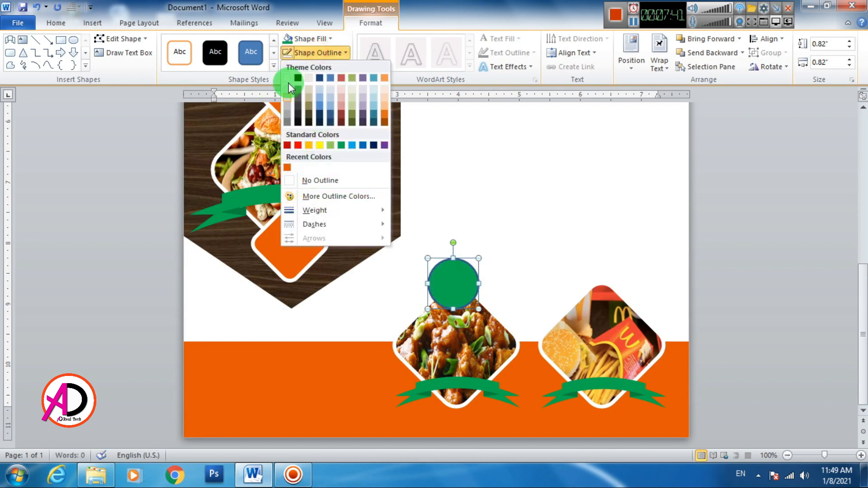
click(287, 78)
key(ctrl+d)
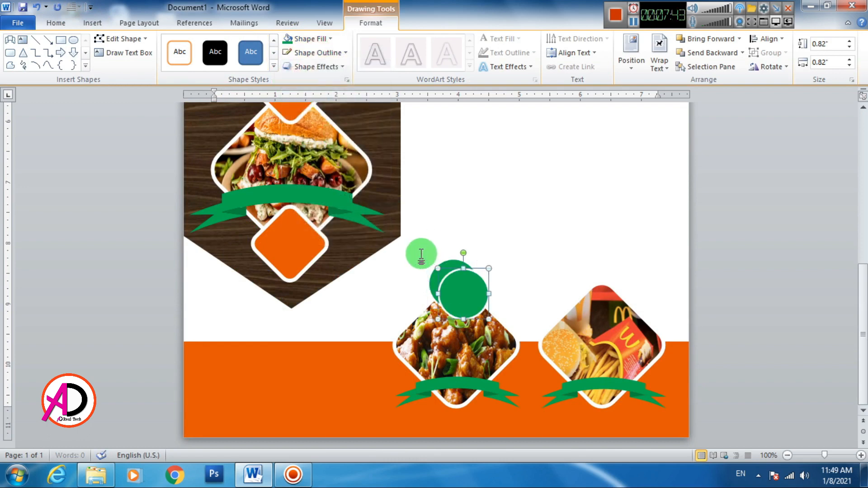
drag(458, 281, 598, 271)
click(669, 269)
scroll(496, 290, down, 3)
scroll(490, 291, down, 5)
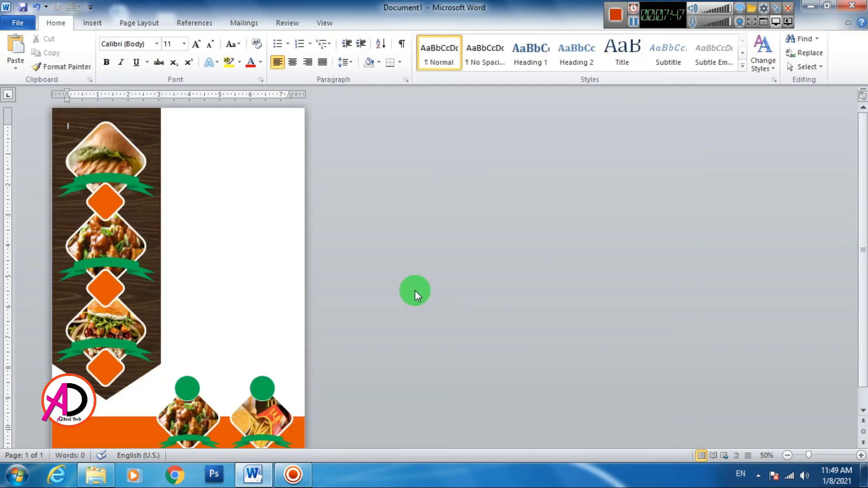
- Insert a first-style WordArt box in No Spacing style and move it to the page's blank right side
scroll(241, 302, down, 2)
scroll(238, 300, up, 8)
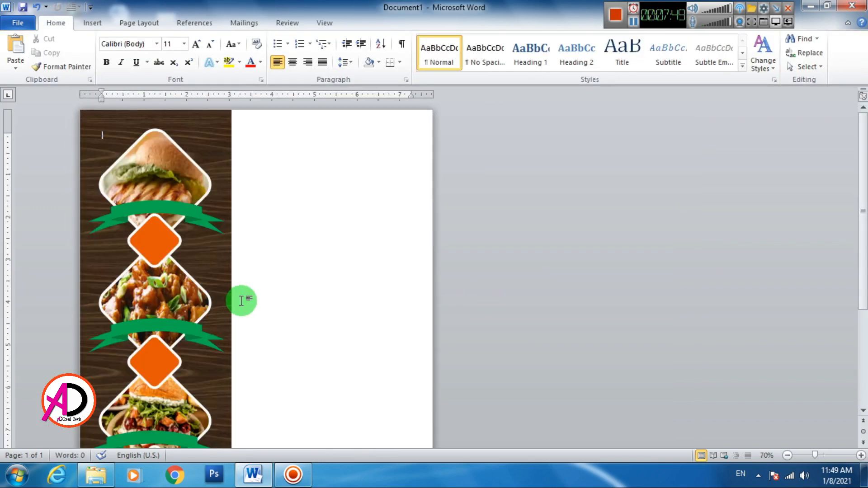
scroll(385, 288, down, 3)
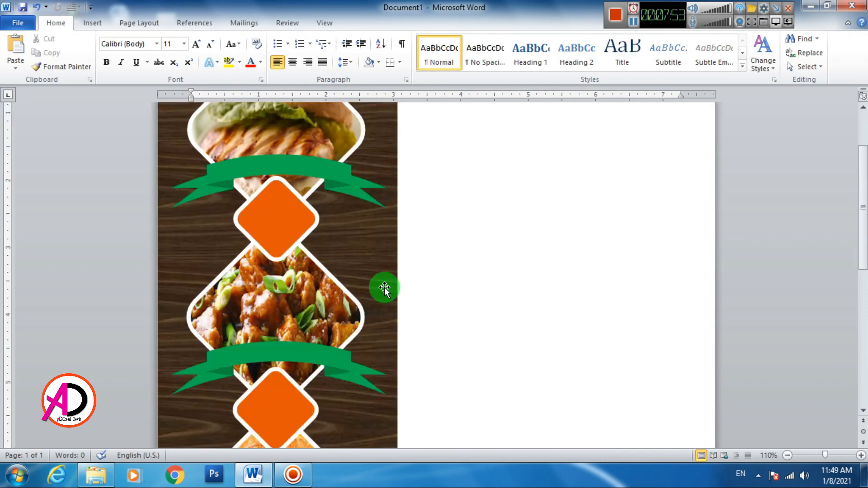
click(92, 22)
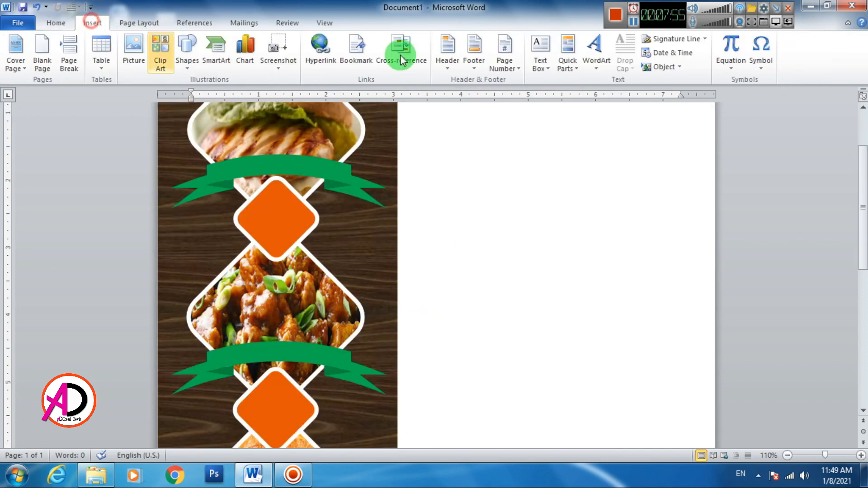
click(595, 52)
click(604, 93)
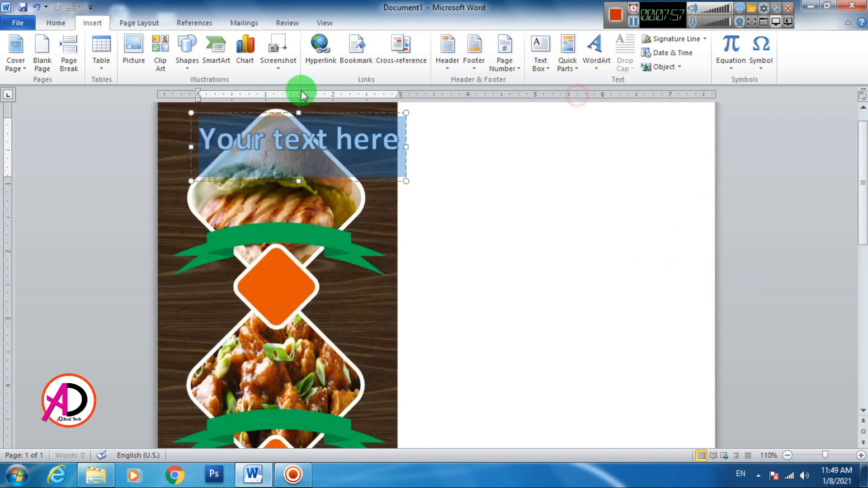
click(55, 22)
click(485, 52)
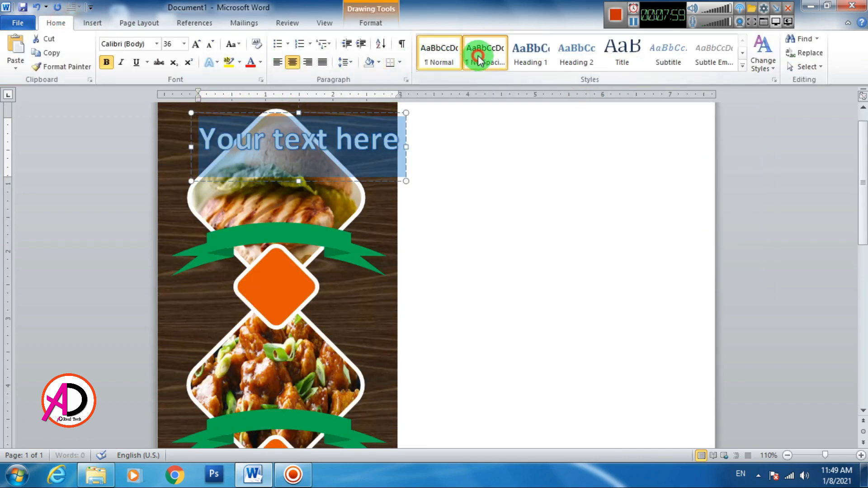
drag(238, 135, 496, 224)
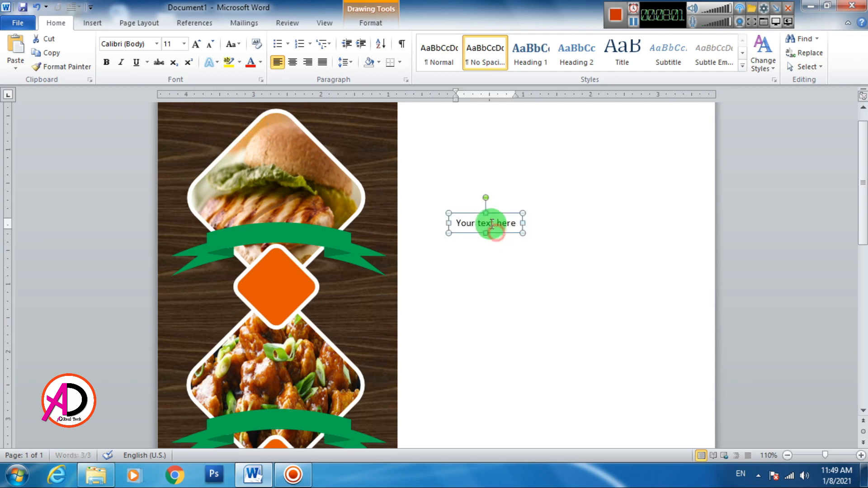
- Replace the WordArt placeholder text with 'SALMON SEAN WITH BEAN'
click(491, 223)
triple_click(517, 228)
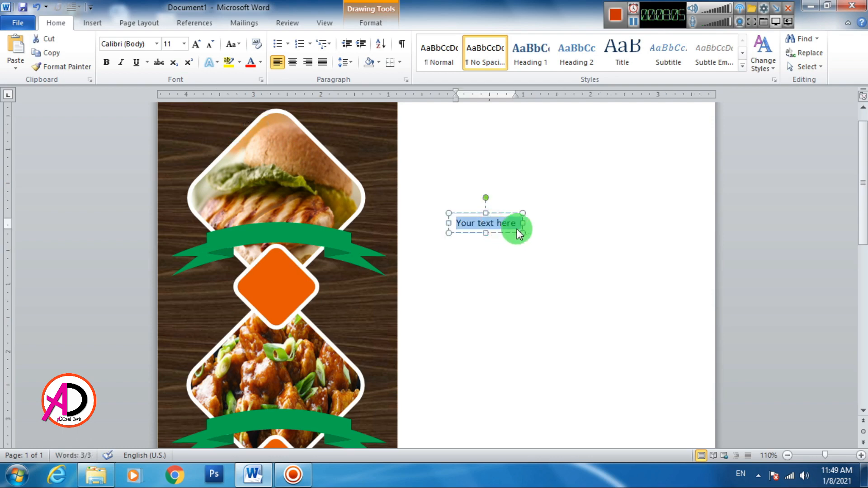
text(SALMON SEAN WITH BEAN)
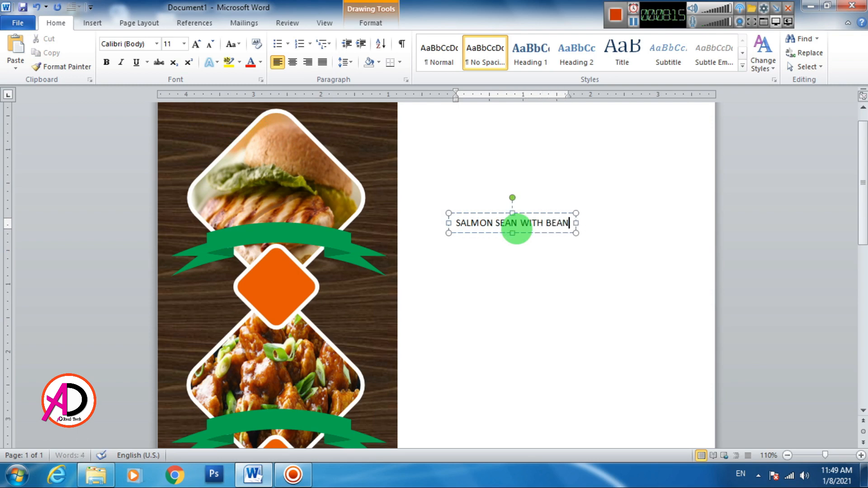
triple_click(466, 222)
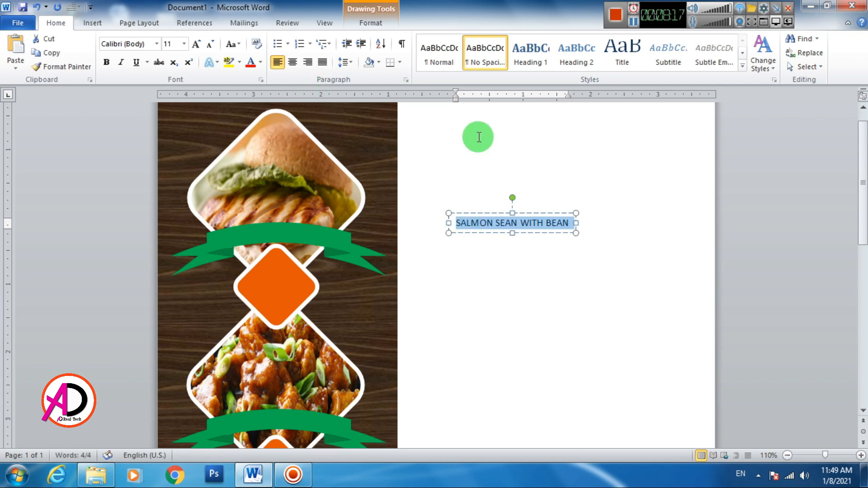
click(372, 23)
- Curve the title into a Follow Path arch and drag it onto the top green ribbon
click(487, 66)
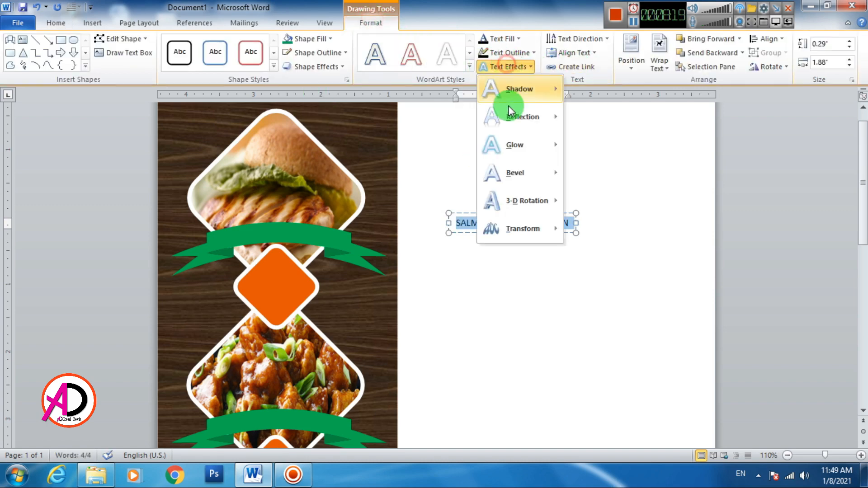
mouse_move(517, 232)
click(584, 202)
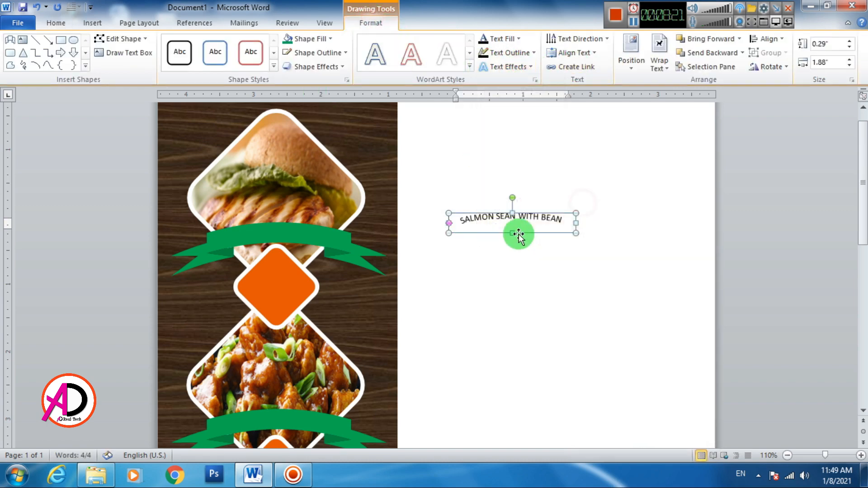
drag(517, 234, 280, 254)
- Enlarge the title box, centre its text, and nudge it into place over the ribbon
drag(341, 241, 360, 239)
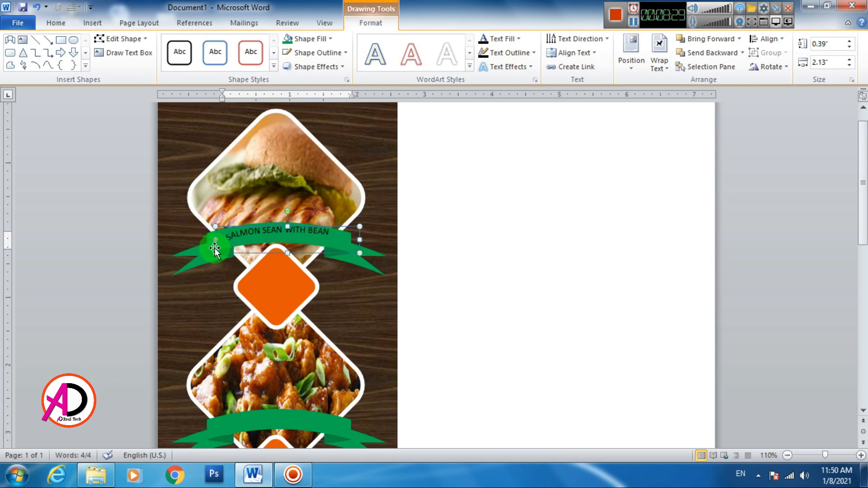
drag(213, 253, 201, 253)
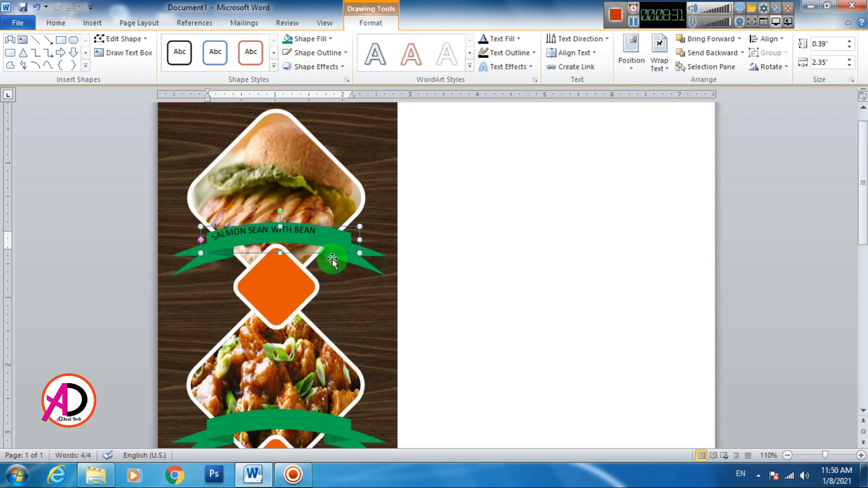
click(56, 23)
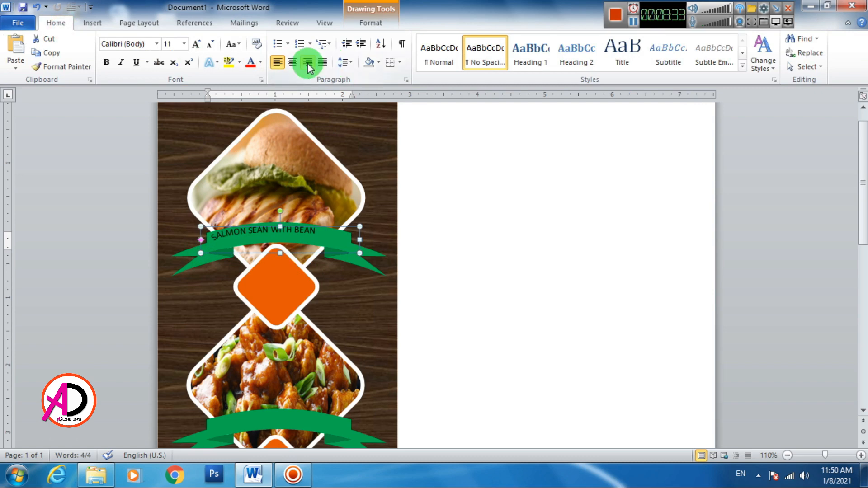
click(291, 62)
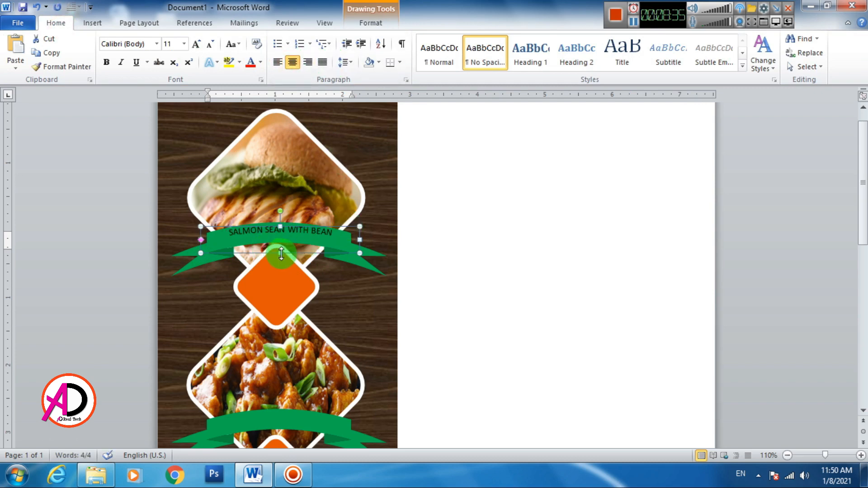
drag(281, 254, 279, 278)
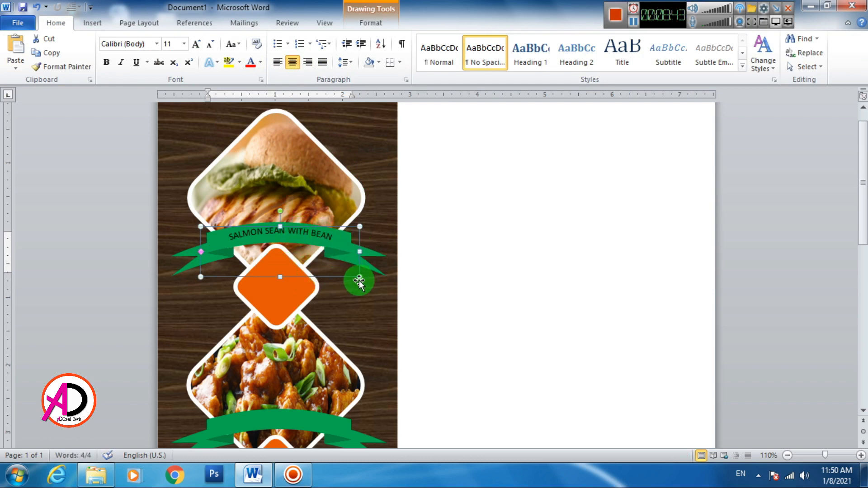
drag(360, 276, 384, 294)
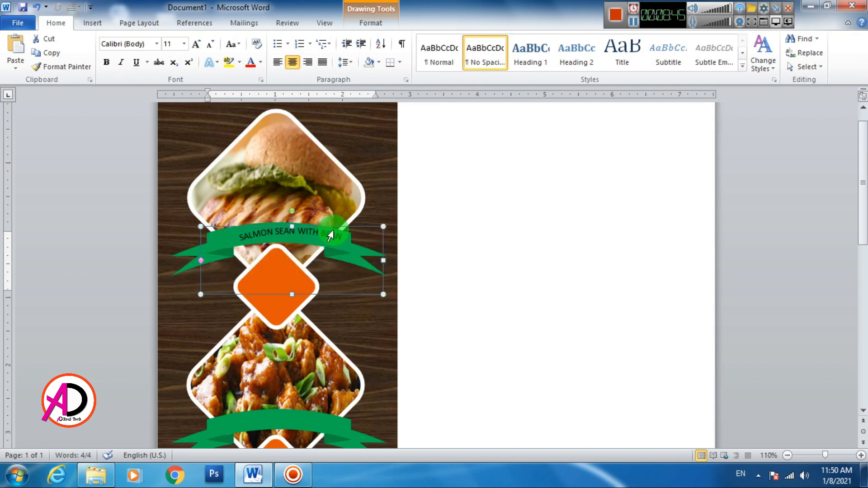
drag(335, 228, 319, 224)
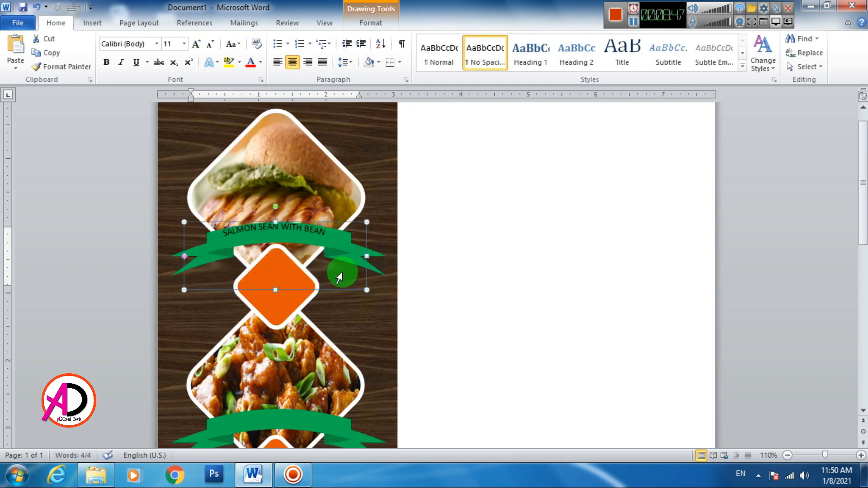
key(ctrl+Down)
key(ctrl+Down)
key(ctrl+Down)
key(ctrl+Down)
key(ctrl+Down)
key(ctrl+Down)
key(ctrl+Down)
key(ctrl+Down)
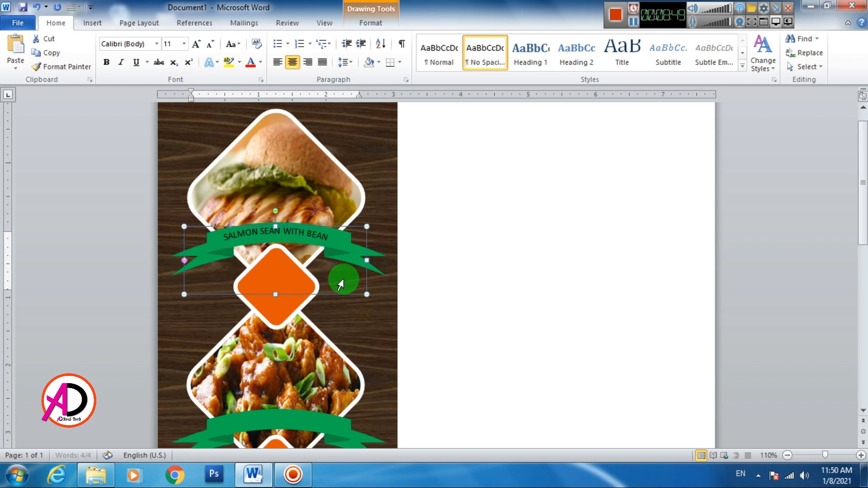
triple_click(285, 231)
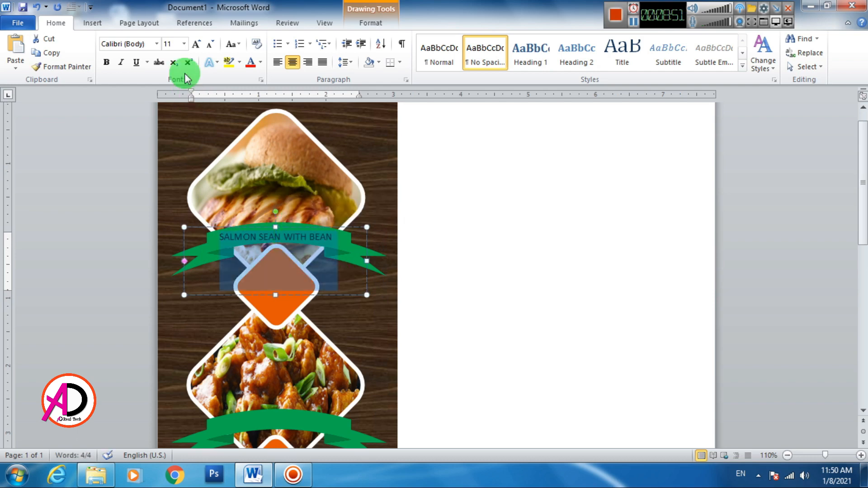
- Set the title to 12 pt, widen its box on both sides, and nudge it right
click(195, 46)
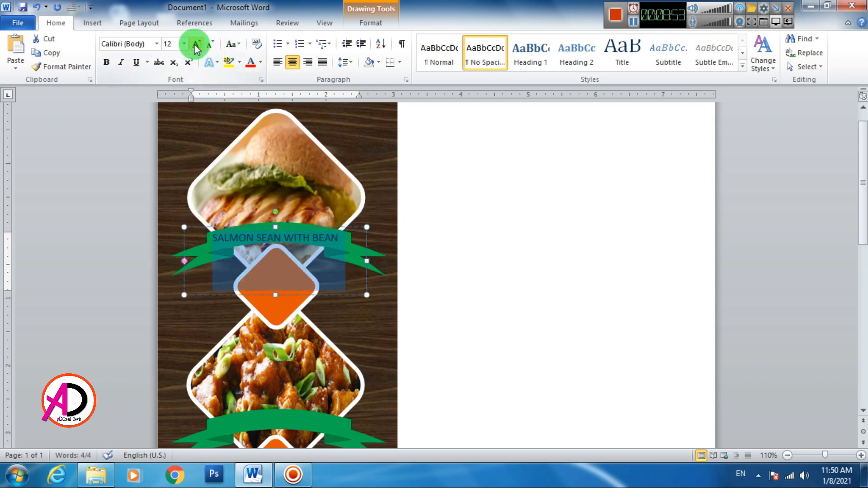
click(484, 214)
click(298, 232)
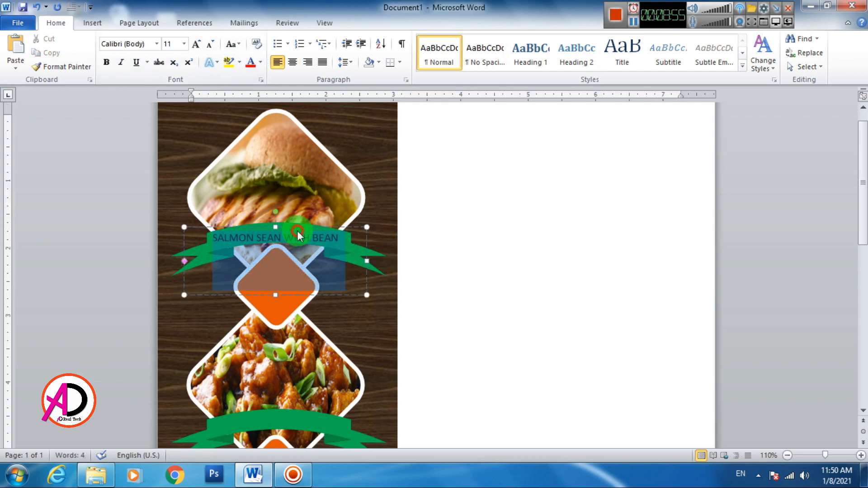
click(343, 226)
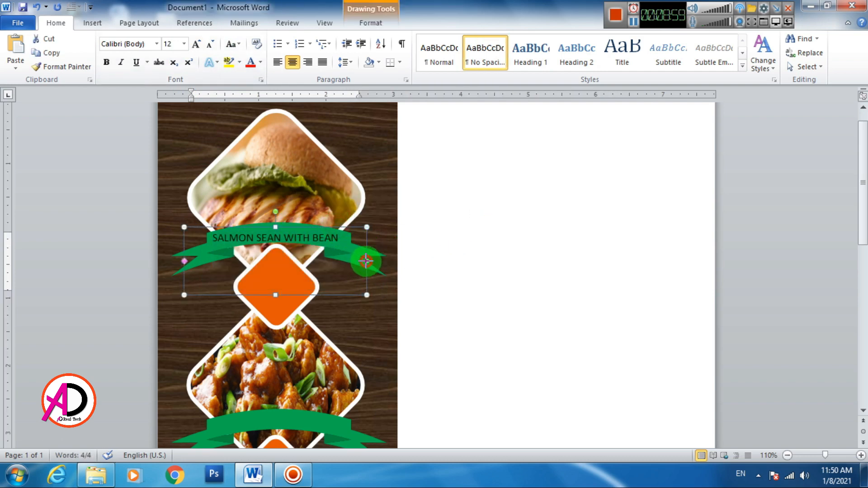
drag(367, 261, 371, 260)
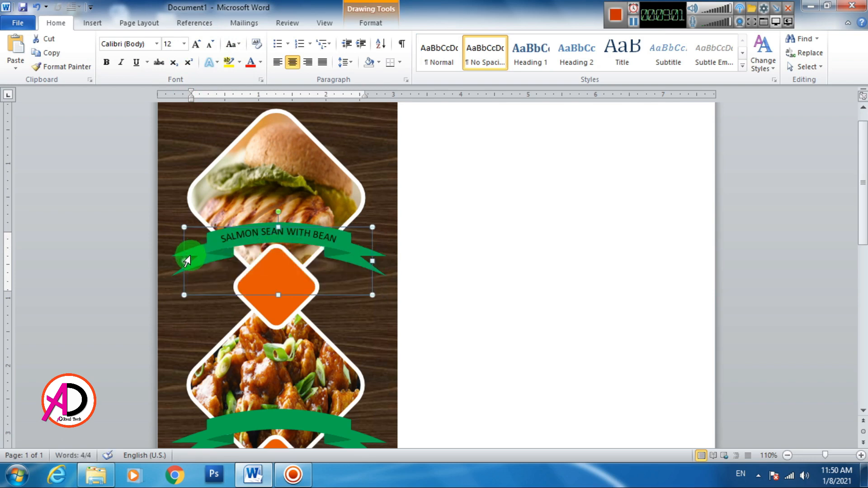
drag(183, 229, 171, 227)
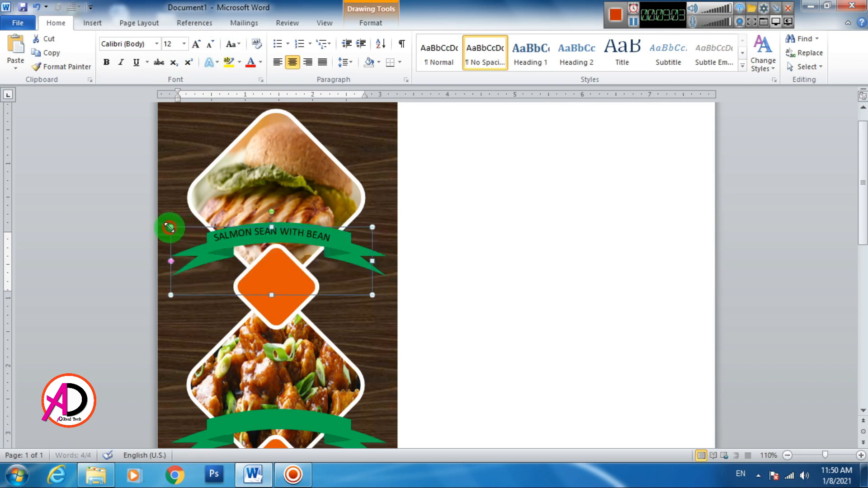
key(ctrl+Right)
key(ctrl+Right)
key(ctrl+Right)
key(ctrl+Right)
key(ctrl+Right)
key(ctrl+Right)
key(ctrl+Right)
key(ctrl+Right)
key(ctrl+Right)
key(ctrl+Right)
key(ctrl+Right)
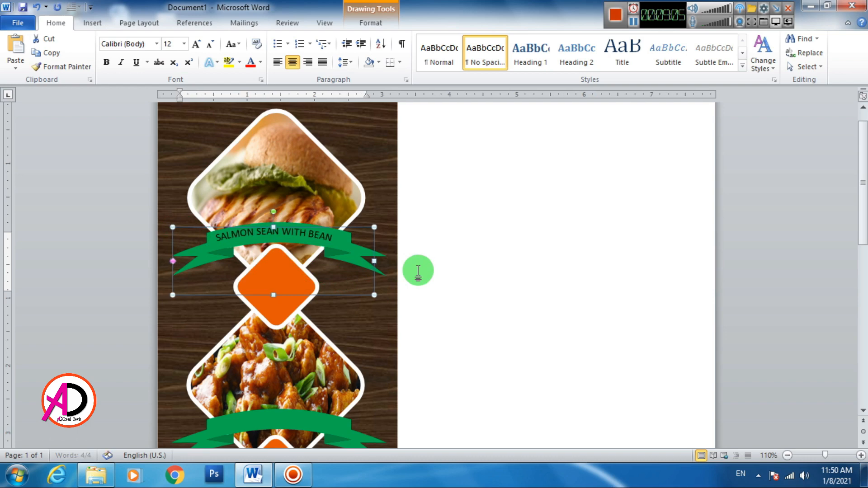
key(ctrl+Right)
key(ctrl+Right)
key(ctrl+Right)
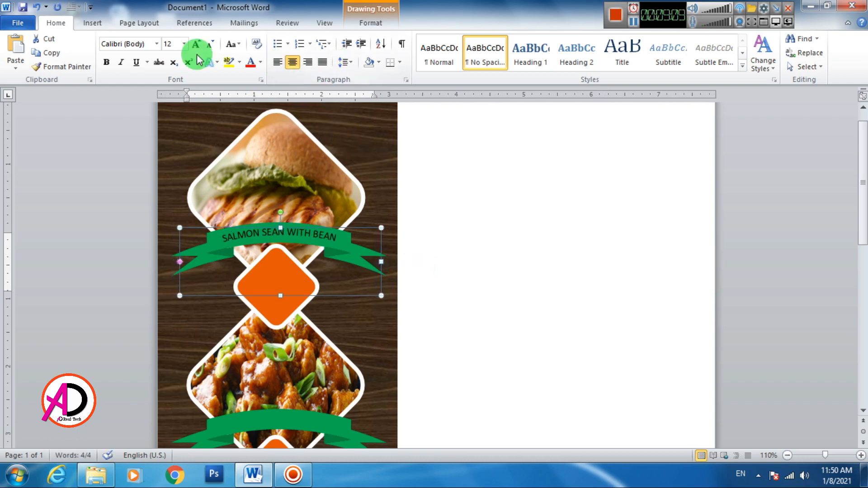
- Make the ribbon title bold white, fine-tune its position, and paste a duplicate
click(107, 62)
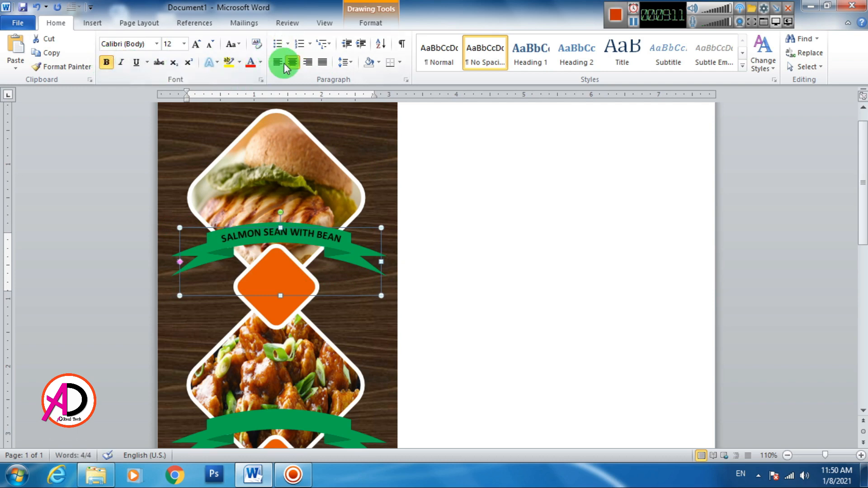
click(262, 67)
click(250, 102)
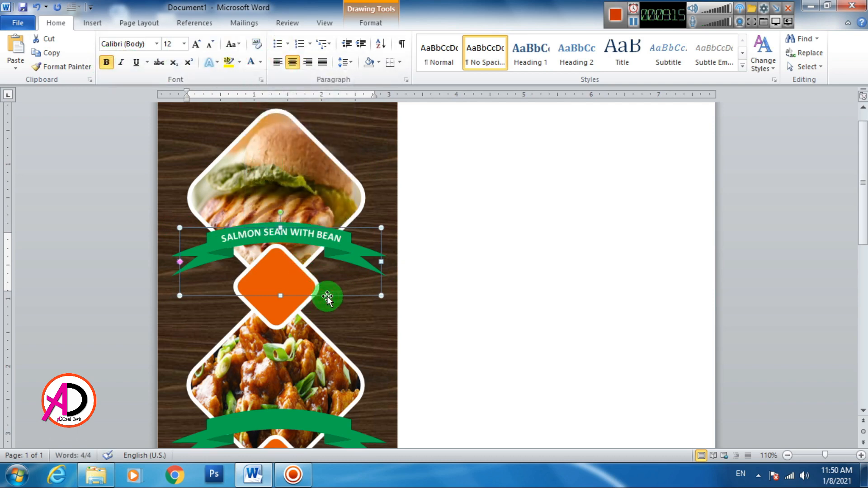
key(ctrl+Down)
key(ctrl+Left)
key(ctrl+Left)
key(ctrl+Left)
key(ctrl+Left)
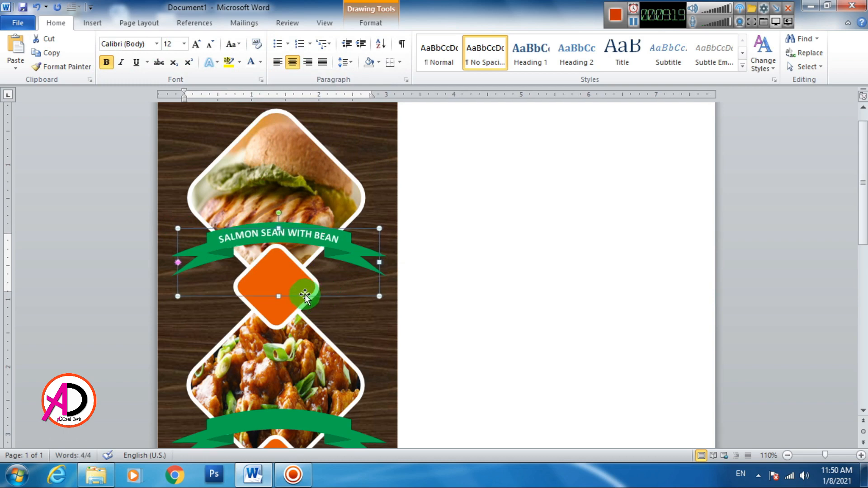
key(ctrl+c)
key(ctrl+v)
- Move the pasted label down onto the second green ribbon
scroll(333, 267, down, 3)
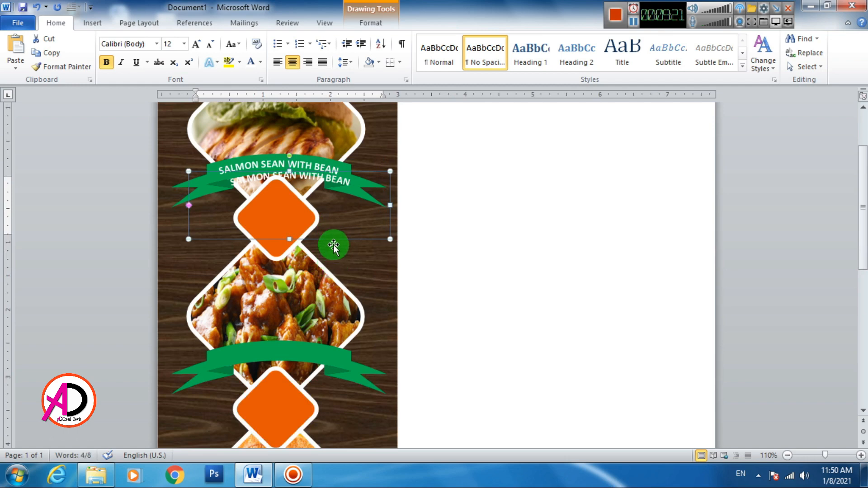
drag(332, 240, 322, 388)
click(308, 328)
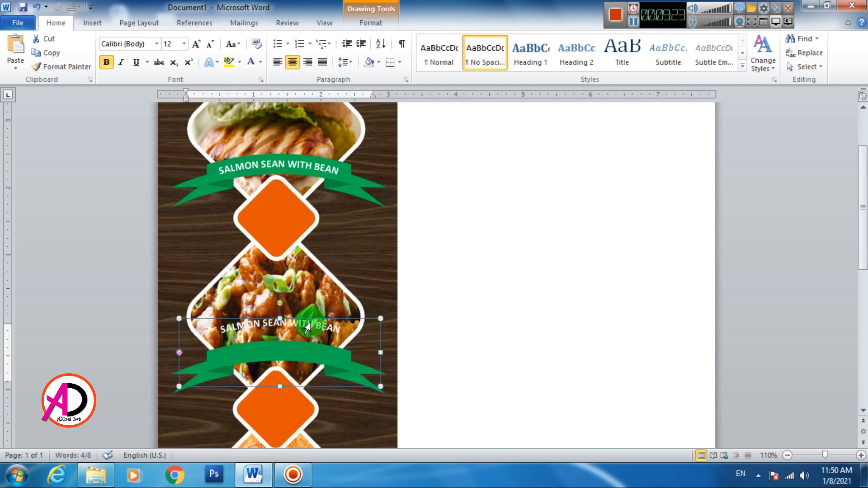
drag(313, 320, 311, 341)
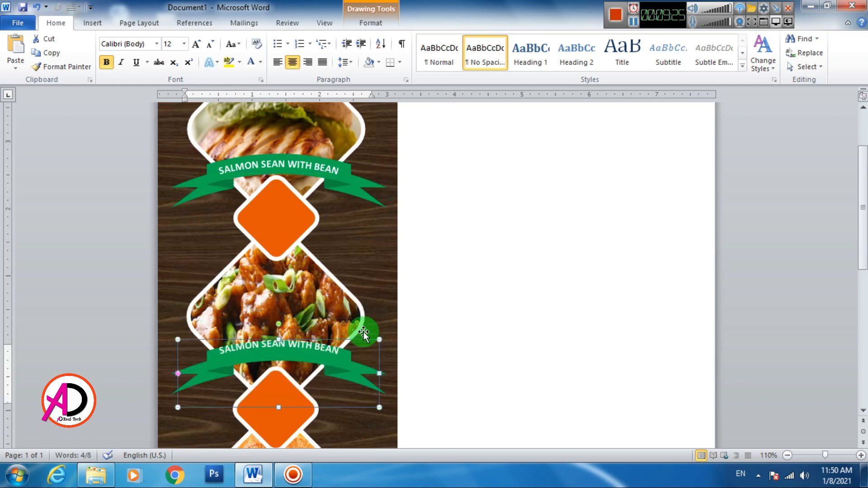
key(Down)
key(Down)
key(Down)
key(Down)
key(Down)
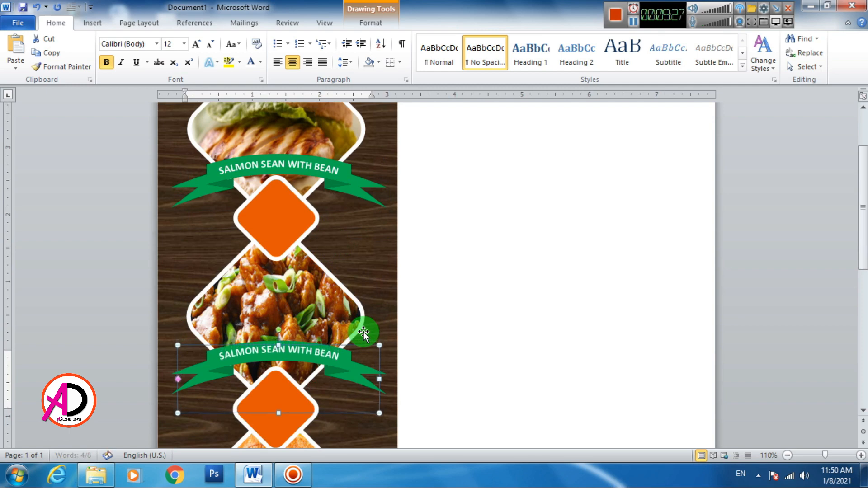
- Paste another label copy and settle it onto the third green ribbon
key(ctrl+v)
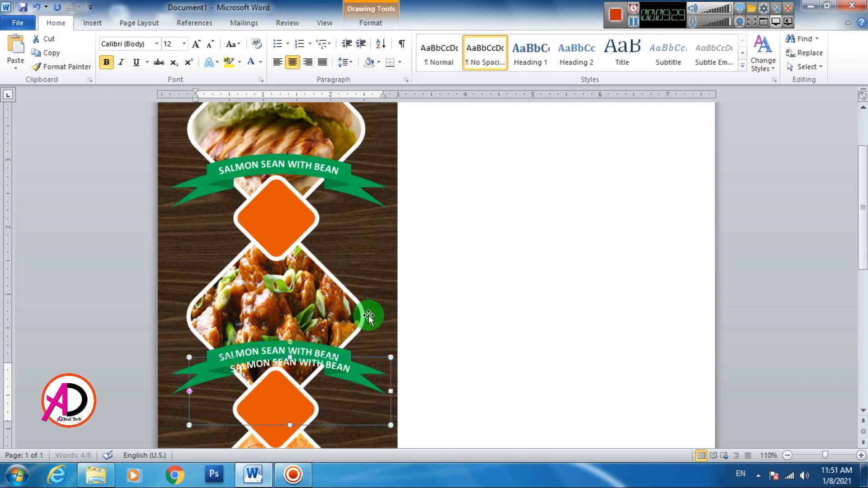
scroll(367, 272, down, 6)
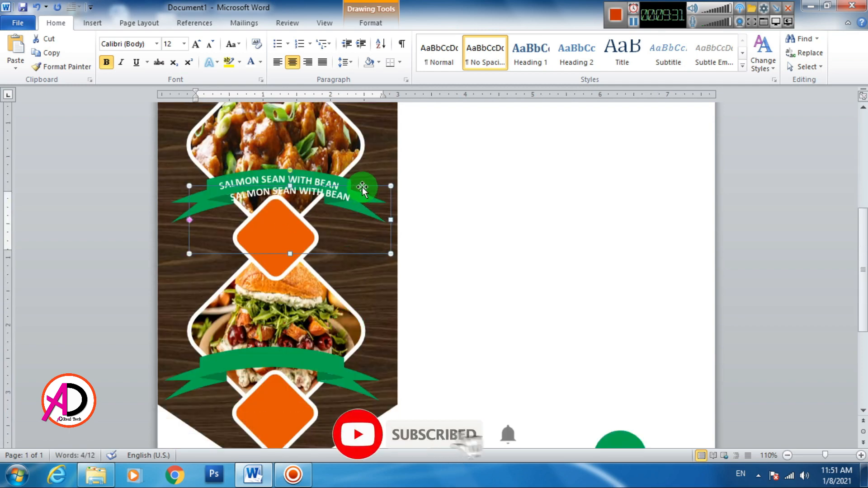
drag(363, 188, 348, 340)
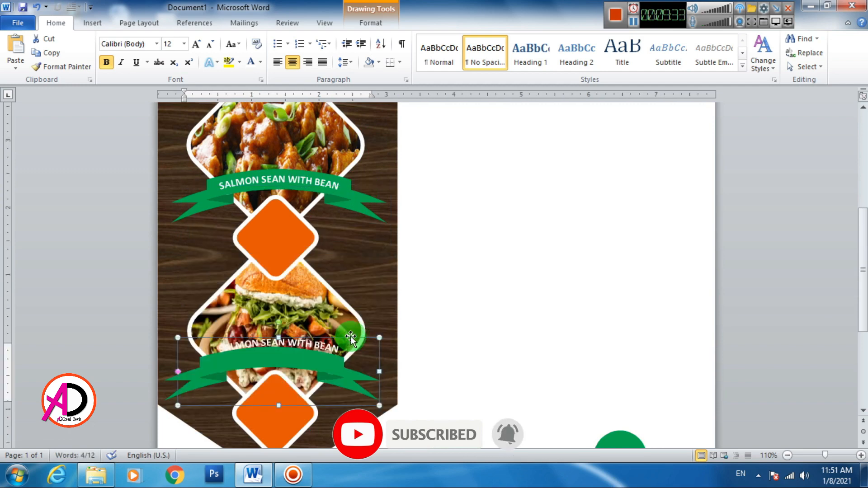
key(Down)
key(Down)
key(Down)
key(Down)
key(Down)
key(Down)
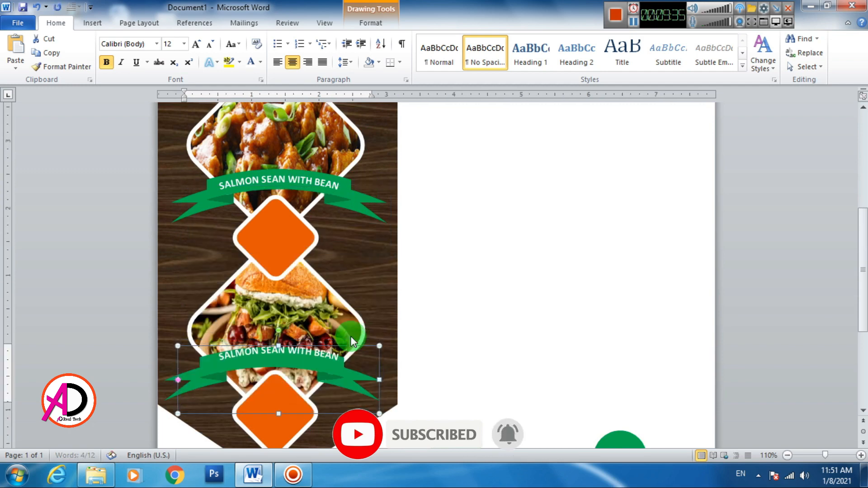
key(Down)
key(Down)
key(Down)
key(Down)
key(Left)
key(Left)
key(Left)
key(Left)
key(Left)
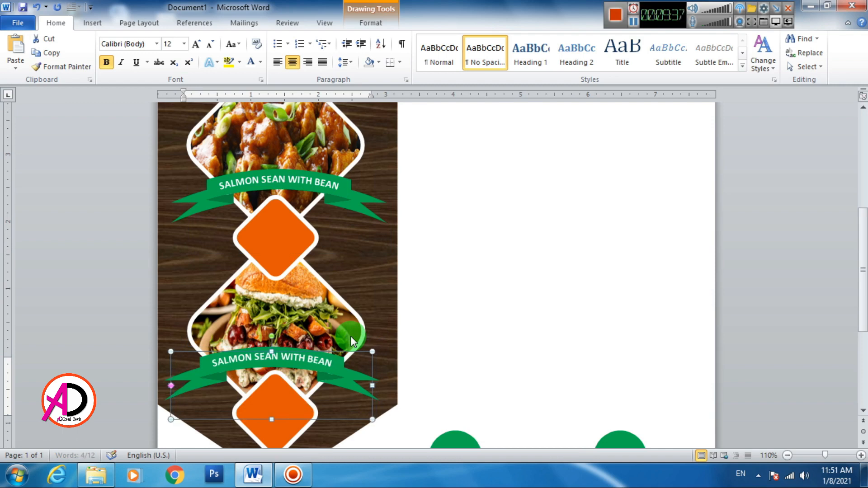
key(Left)
key(Left)
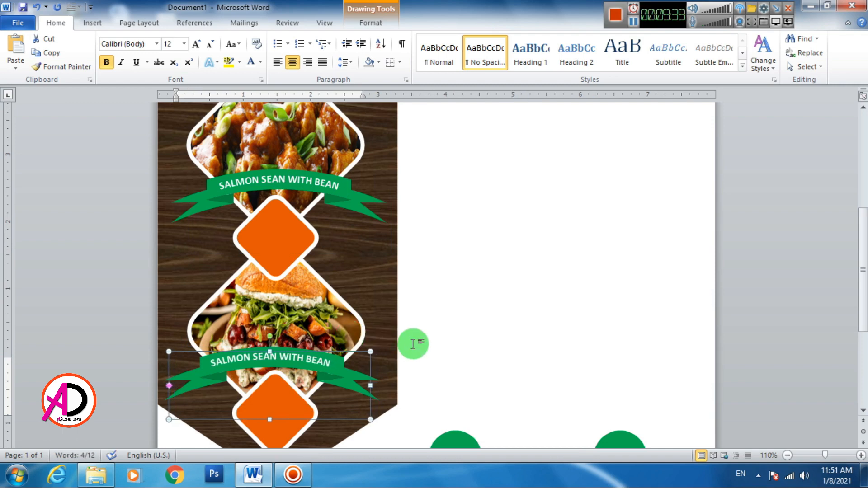
scroll(413, 343, down, 3)
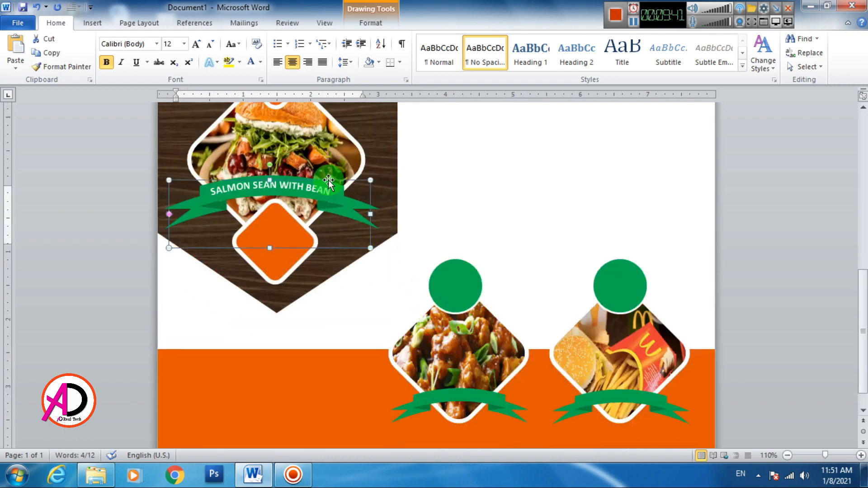
- Duplicate the label, shrink it to 9 pt, and centre it on the left orange-band ribbon
key(ctrl+d)
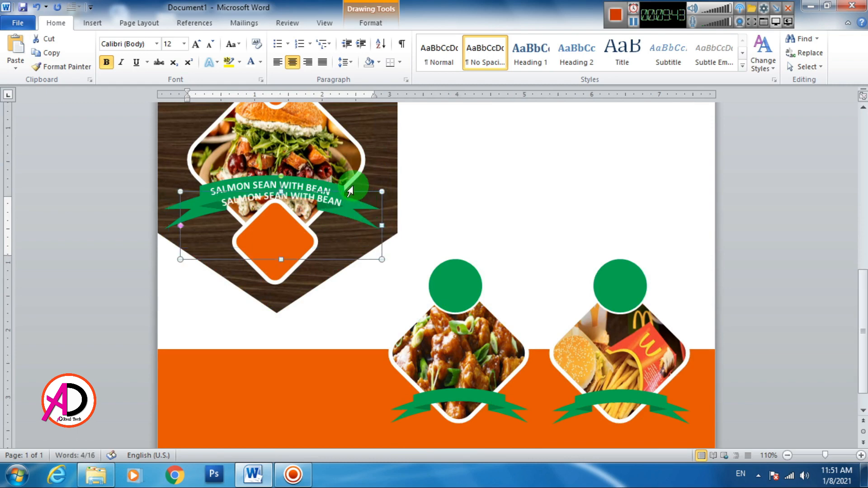
drag(344, 201, 519, 379)
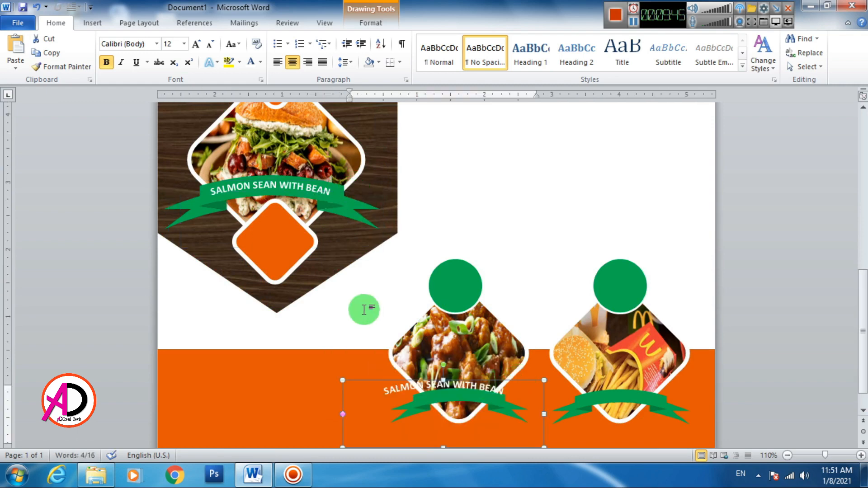
click(210, 45)
click(210, 45)
click(211, 45)
drag(511, 386, 528, 397)
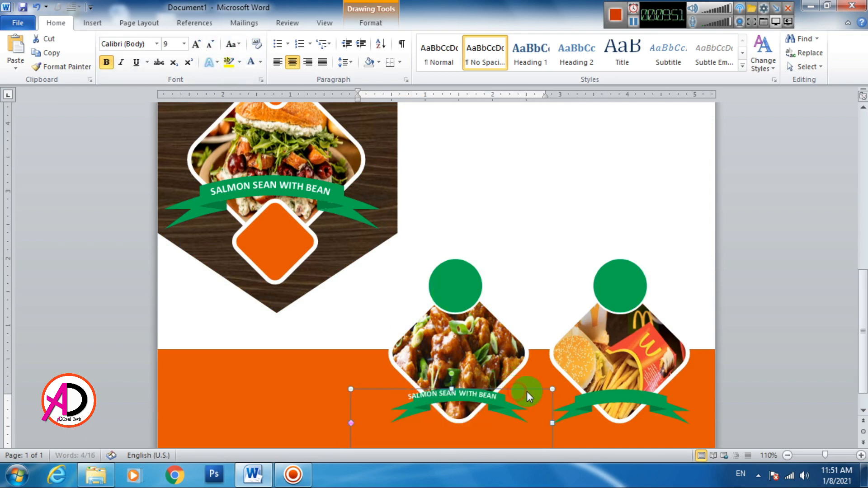
key(ctrl+Right)
key(ctrl+Right)
key(ctrl+Right)
key(ctrl+Right)
key(ctrl+Right)
key(ctrl+Right)
key(ctrl+Right)
key(ctrl+Right)
key(ctrl+Right)
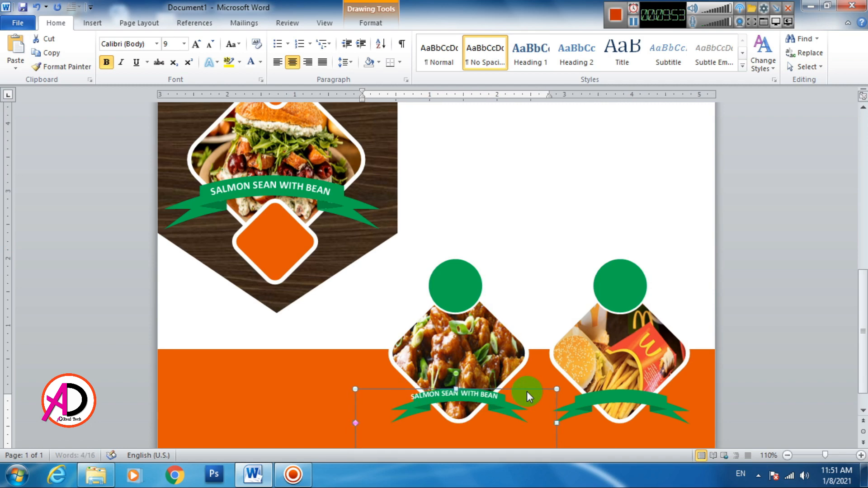
key(ctrl+Right)
key(ctrl+Right)
key(ctrl+Down)
key(ctrl+Down)
key(ctrl+Down)
key(ctrl+Down)
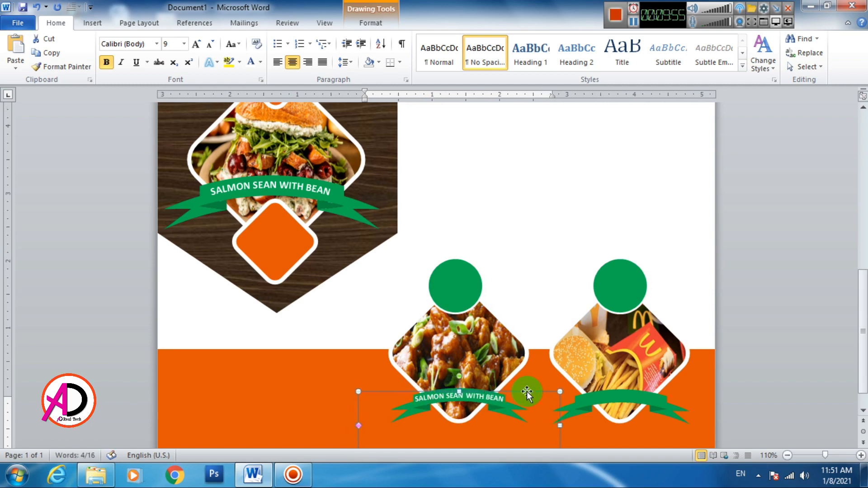
- Paste a copy of the 9-pt label onto the ribbon under the fries photo
key(ctrl+v)
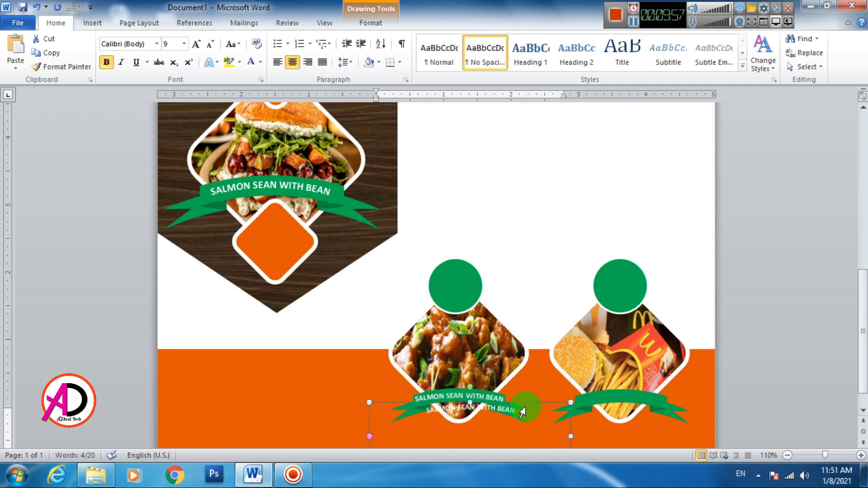
drag(529, 404, 678, 387)
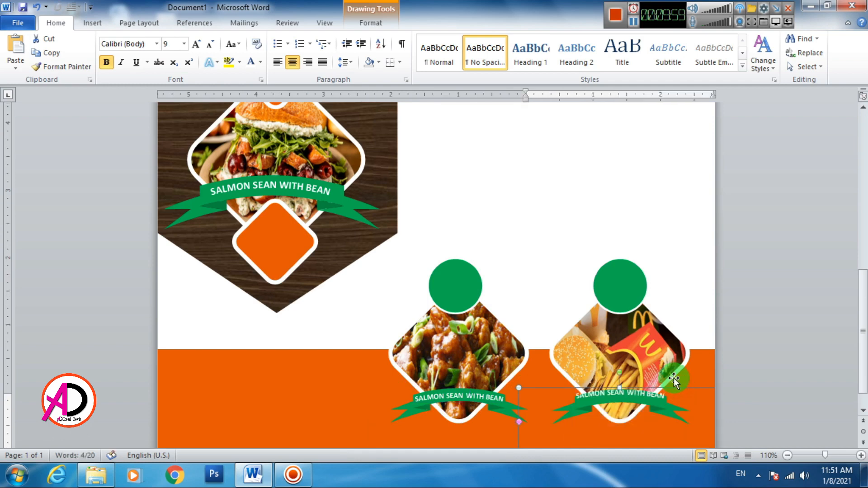
key(Down)
key(Down)
key(Down)
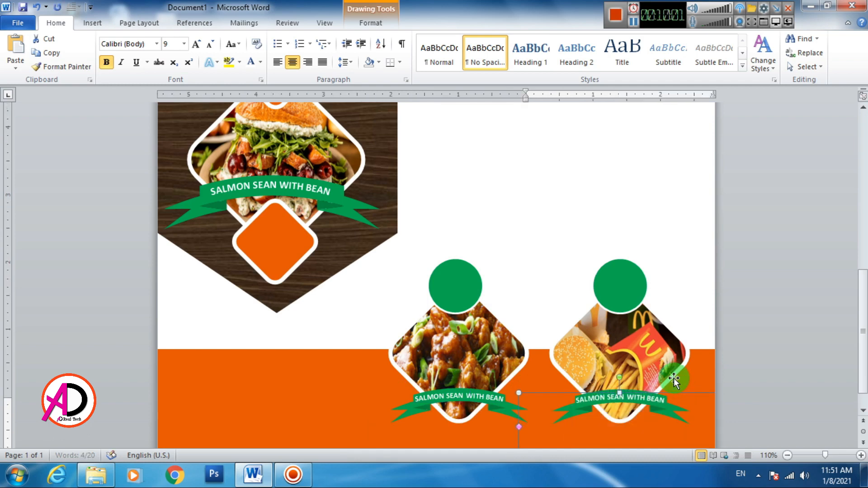
key(Up)
click(556, 219)
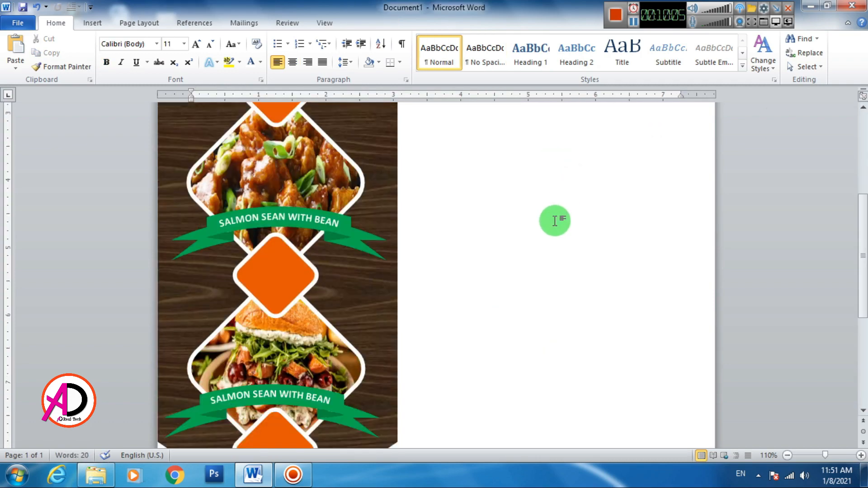
scroll(546, 236, up, 10)
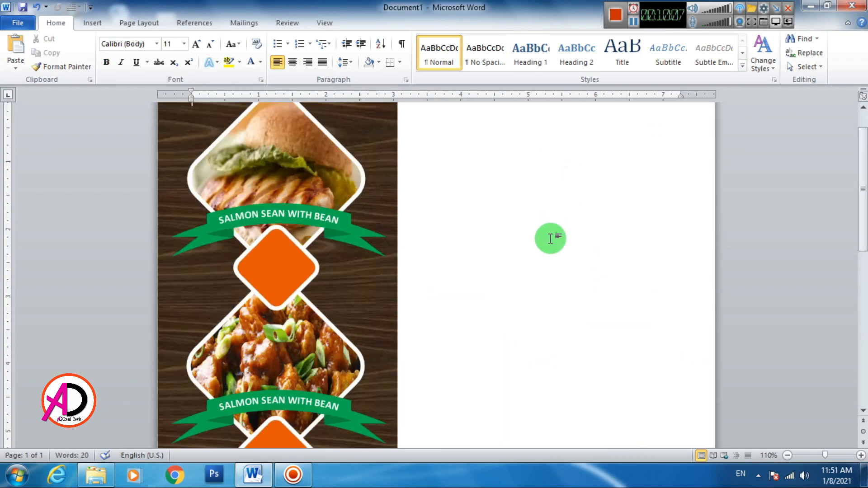
scroll(551, 235, up, 2)
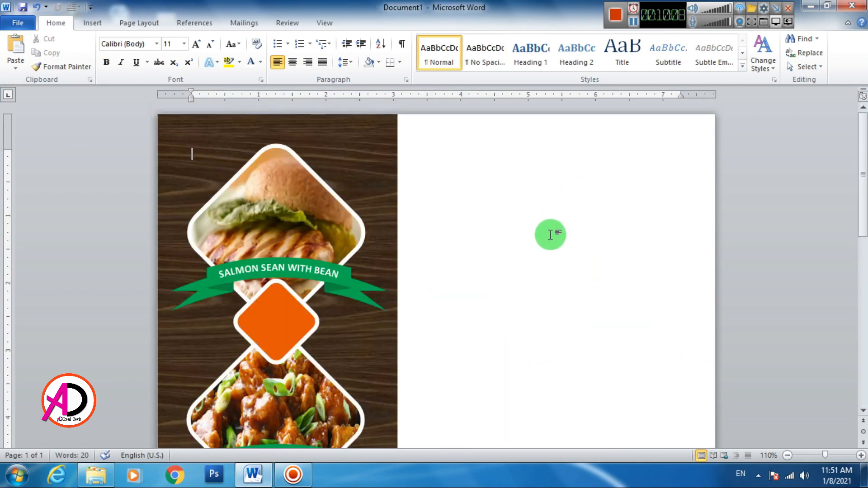
click(285, 325)
- Fill the top diamond on the wood banner with red
click(286, 325)
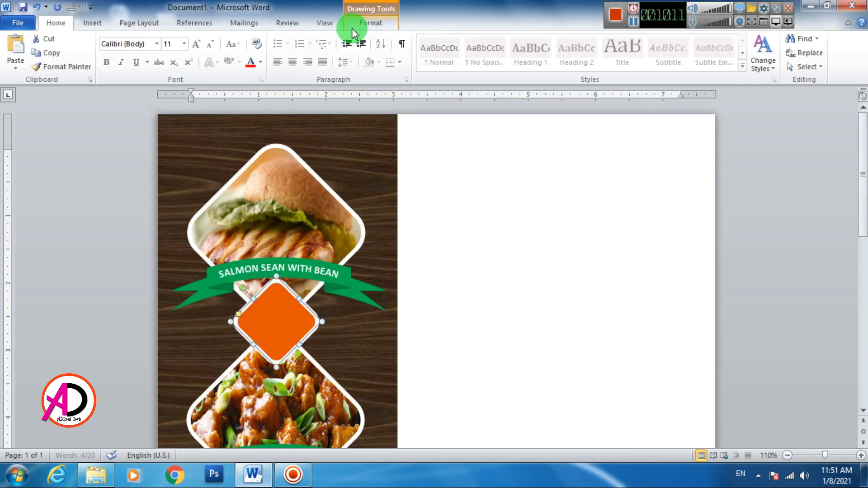
click(365, 24)
click(304, 42)
click(286, 135)
scroll(290, 272, down, 12)
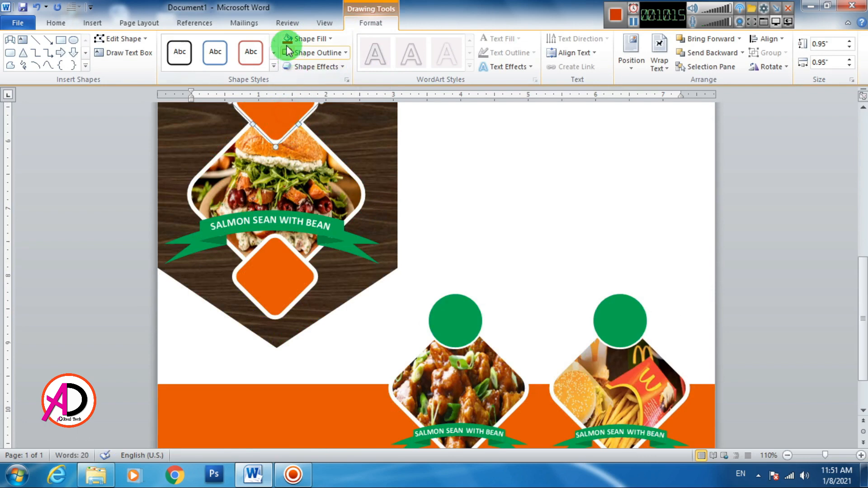
- Fill the lower banner diamond with red as well
click(283, 279)
click(285, 294)
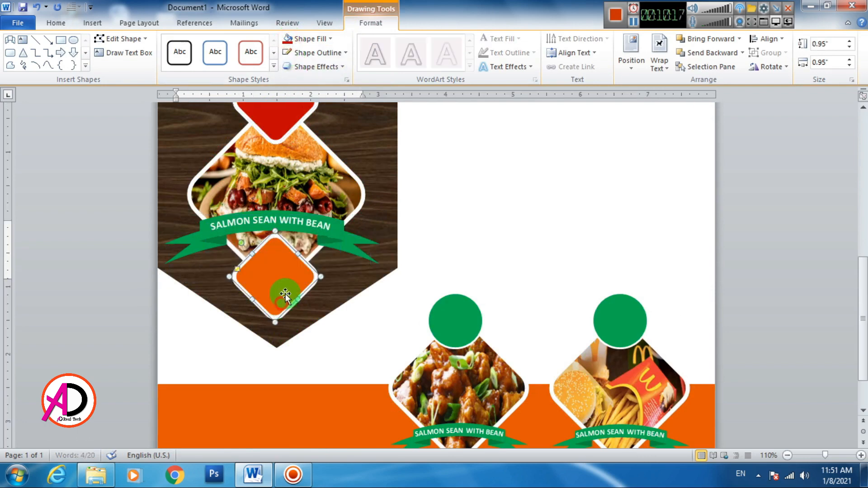
click(292, 43)
scroll(492, 209, up, 5)
click(543, 237)
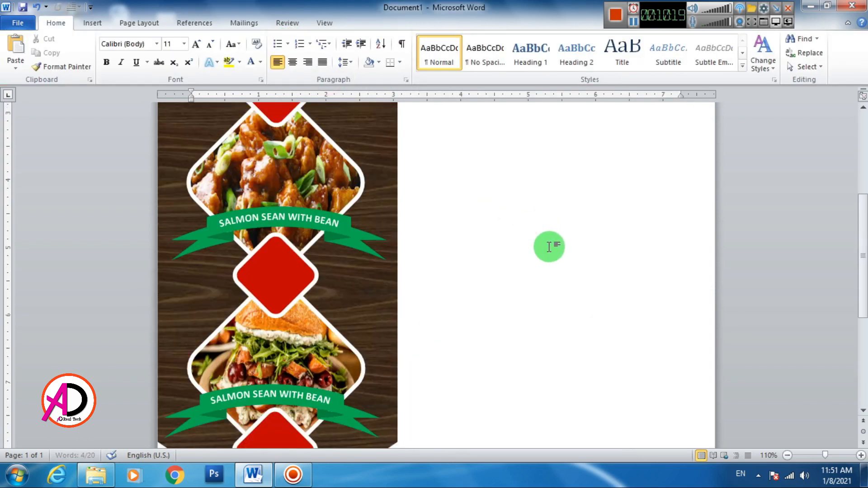
scroll(545, 247, down, 5)
scroll(543, 249, up, 10)
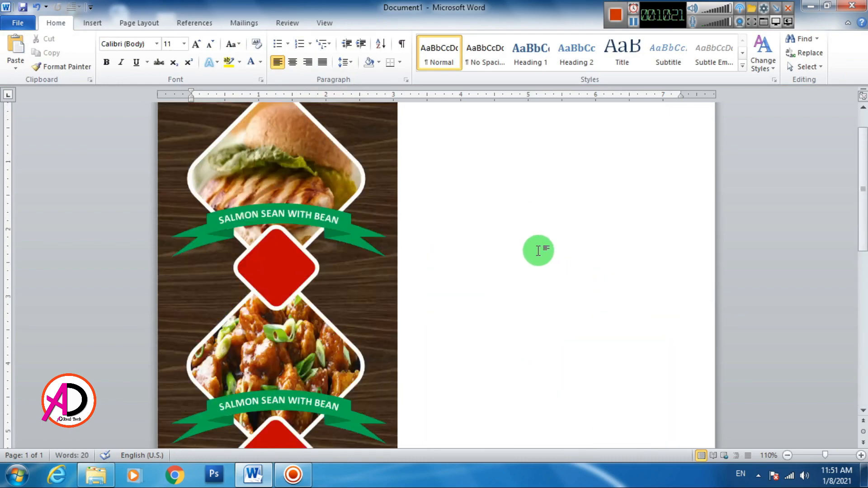
scroll(531, 250, down, 5)
scroll(521, 249, up, 5)
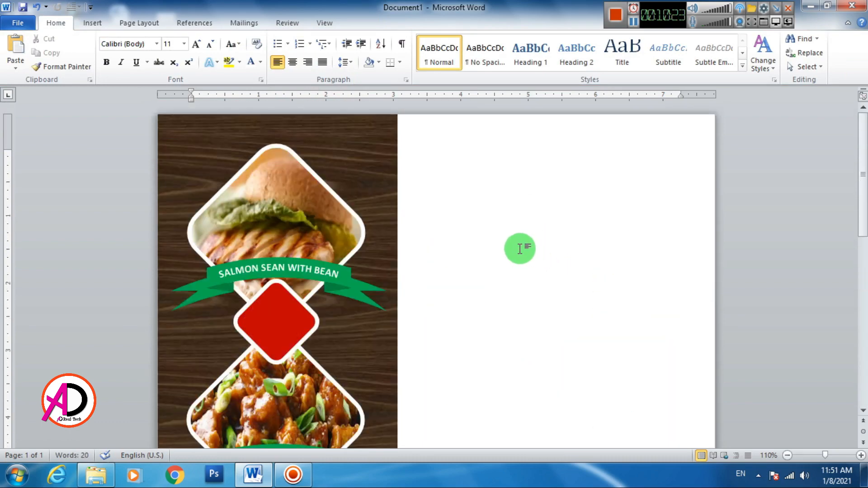
click(92, 24)
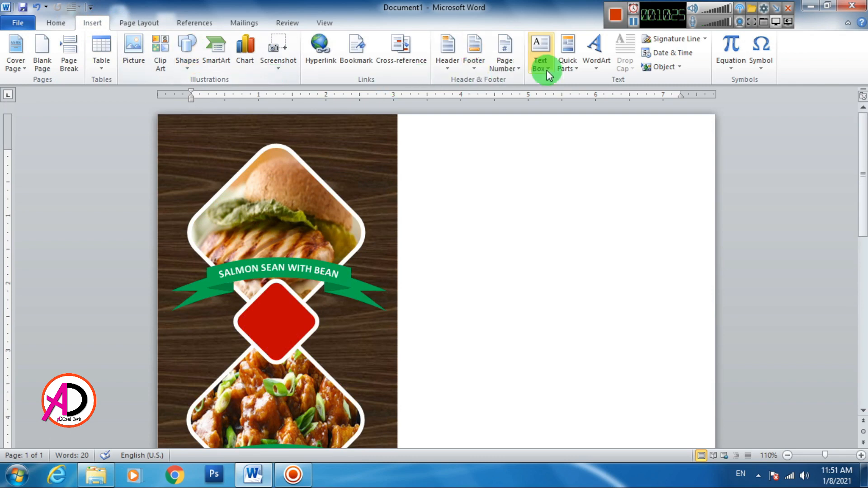
- Insert a WordArt box on the blank page and type the price $10.00
click(597, 56)
click(602, 128)
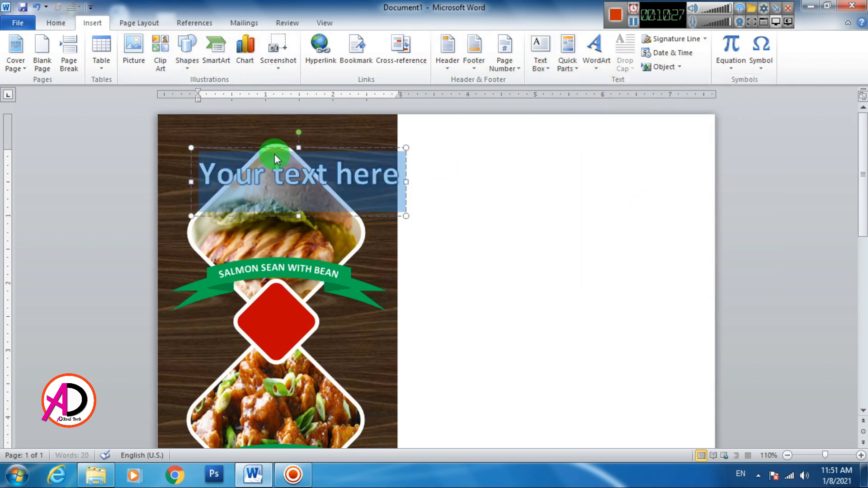
drag(289, 152, 532, 227)
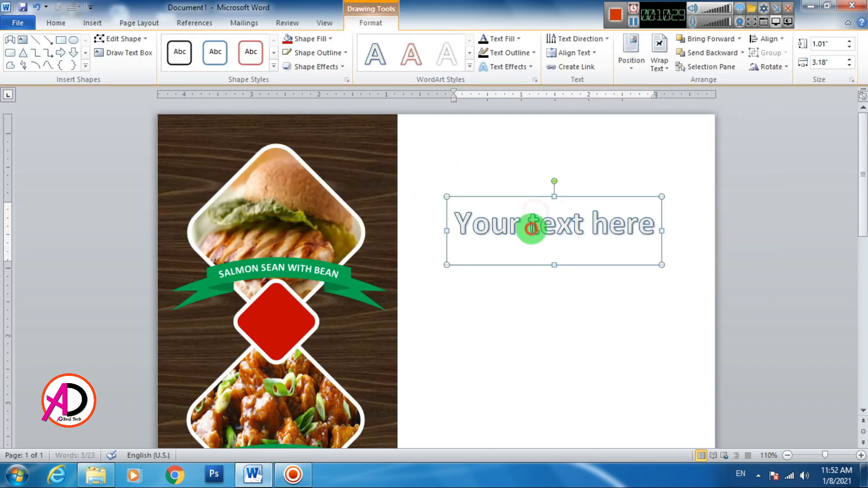
triple_click(542, 243)
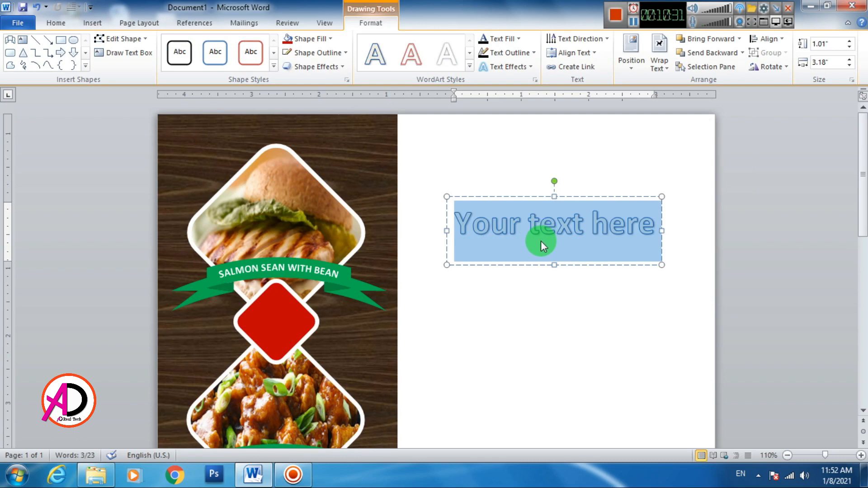
text($)
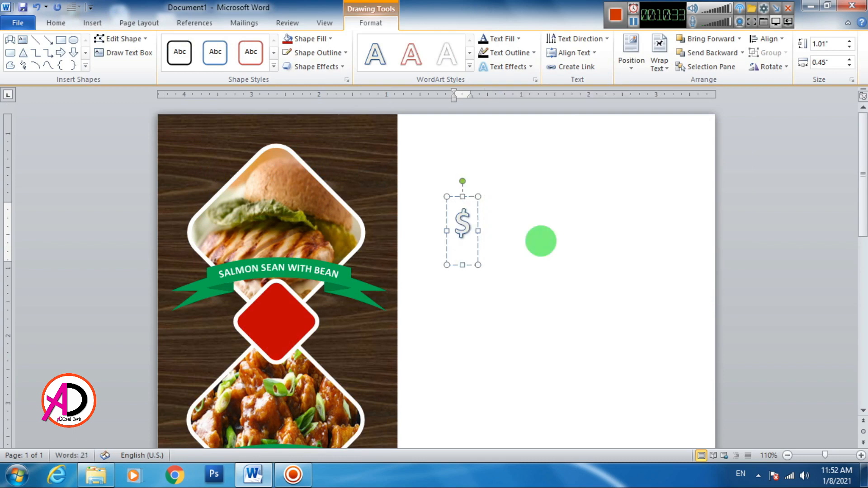
text(10.)
triple_click(500, 223)
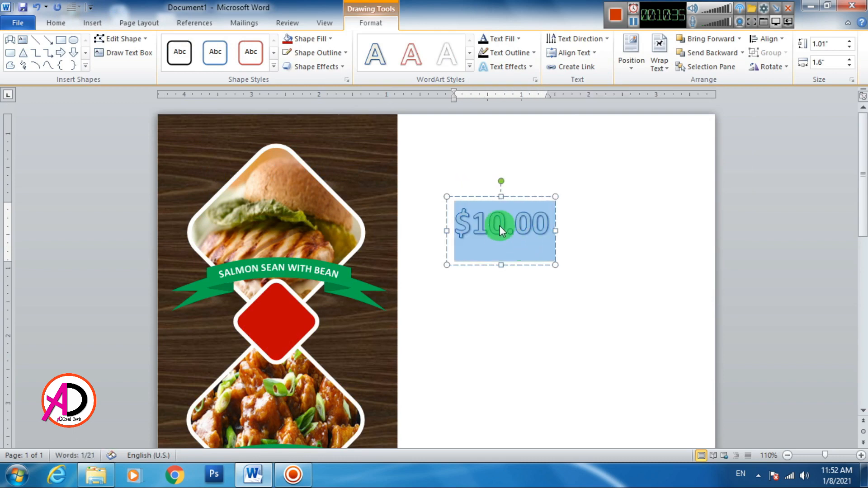
- Make the price Normal style, 20 pt, bold and white, placed on the top red diamond
click(56, 23)
click(438, 63)
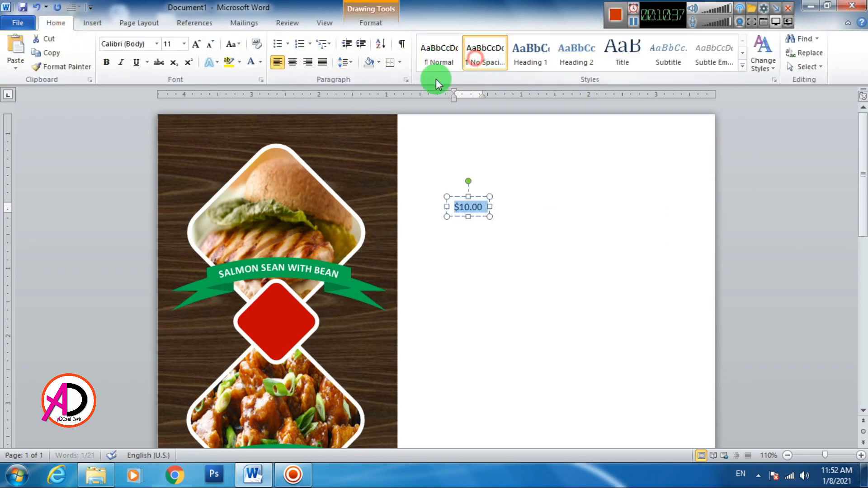
click(197, 45)
click(197, 46)
click(197, 45)
click(198, 45)
click(198, 45)
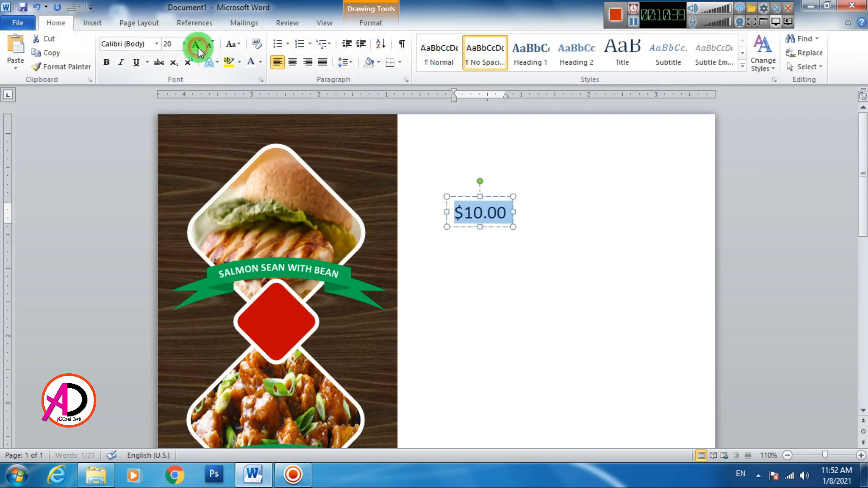
click(109, 68)
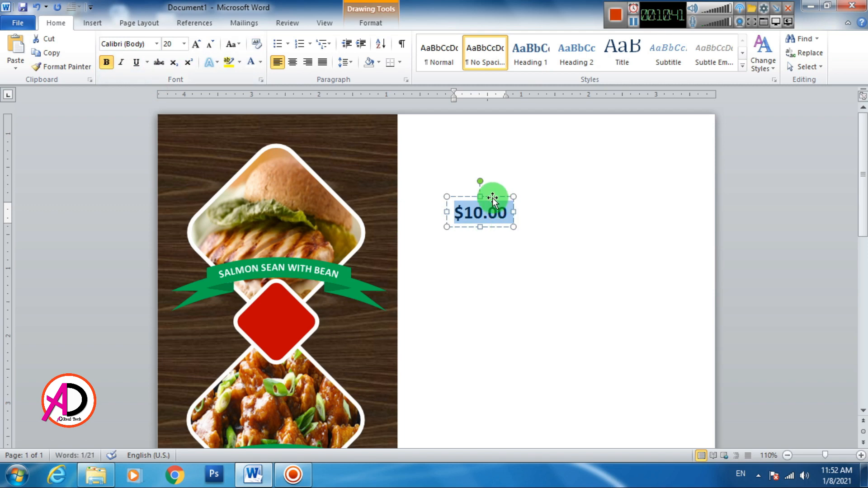
drag(494, 195, 290, 304)
click(250, 65)
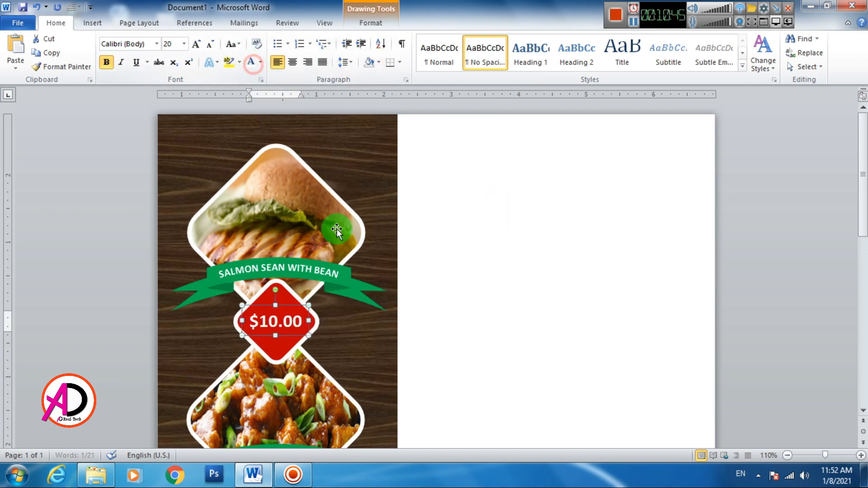
- Copy the $10.00 label into the two lower red diamonds
key(ctrl+c)
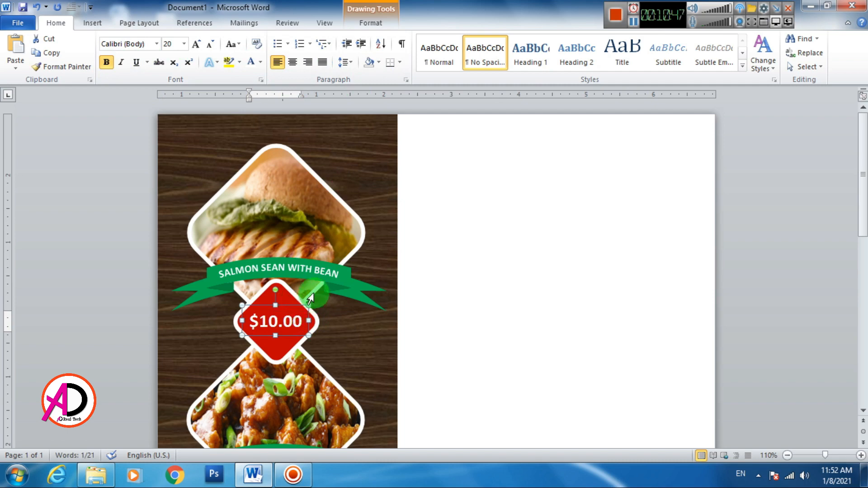
key(ctrl+v)
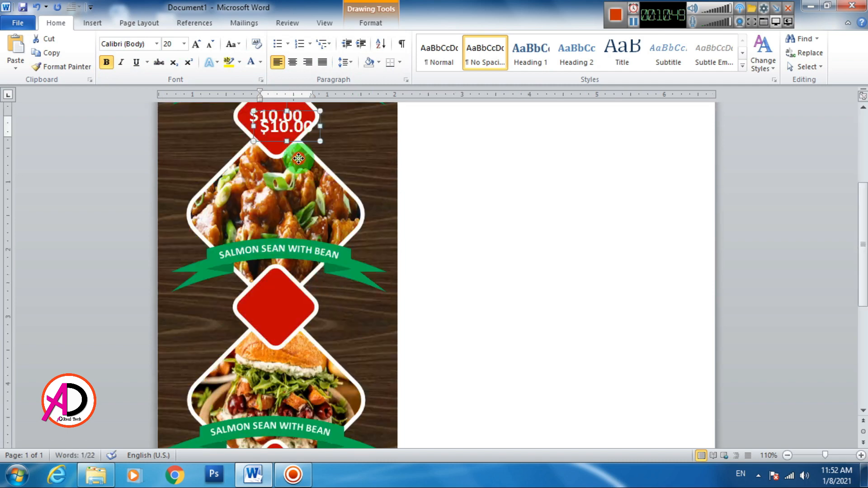
drag(297, 140, 294, 322)
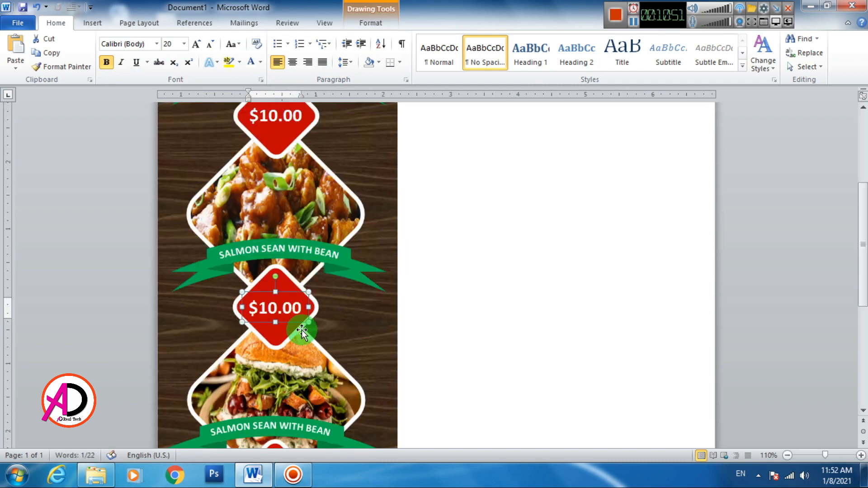
key(ctrl+v)
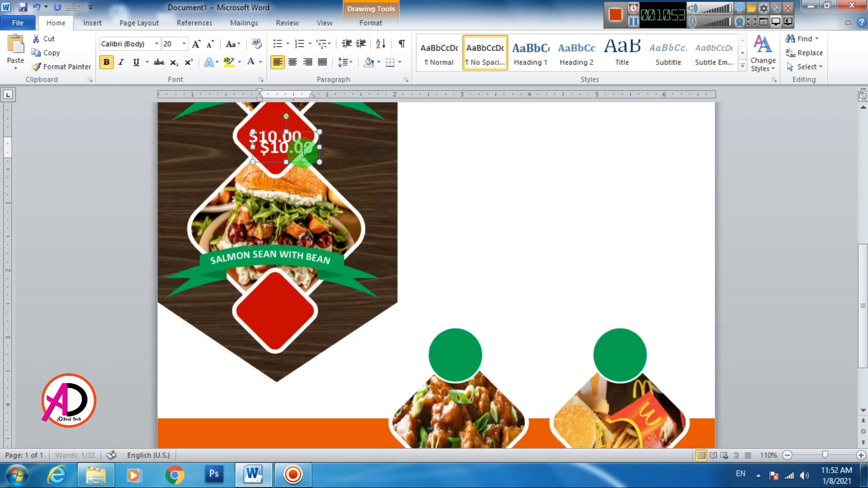
drag(294, 319, 295, 322)
- Insert a first-style WordArt box and move it to the blank right side
click(523, 275)
scroll(516, 274, down, 5)
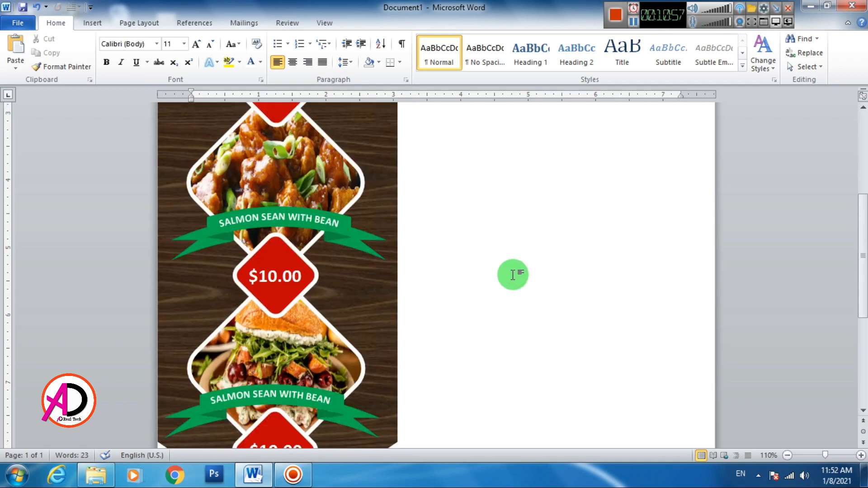
scroll(511, 273, down, 2)
scroll(506, 271, up, 10)
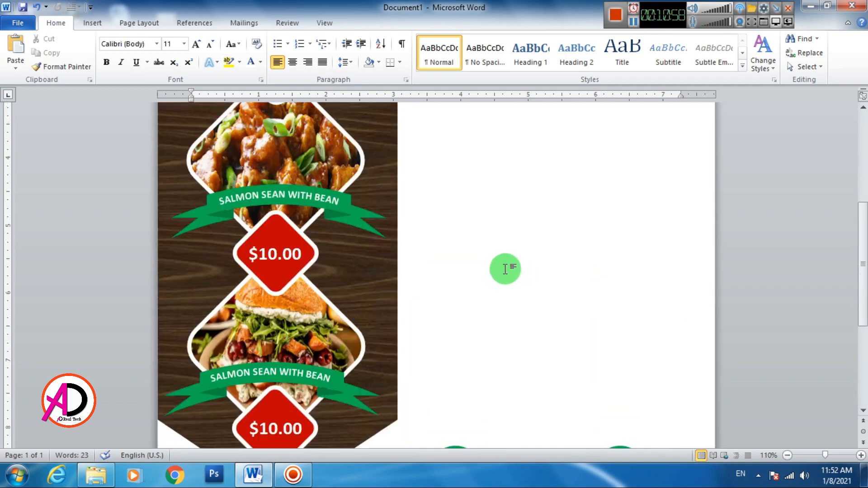
scroll(499, 257, down, 2)
scroll(499, 257, down, 3)
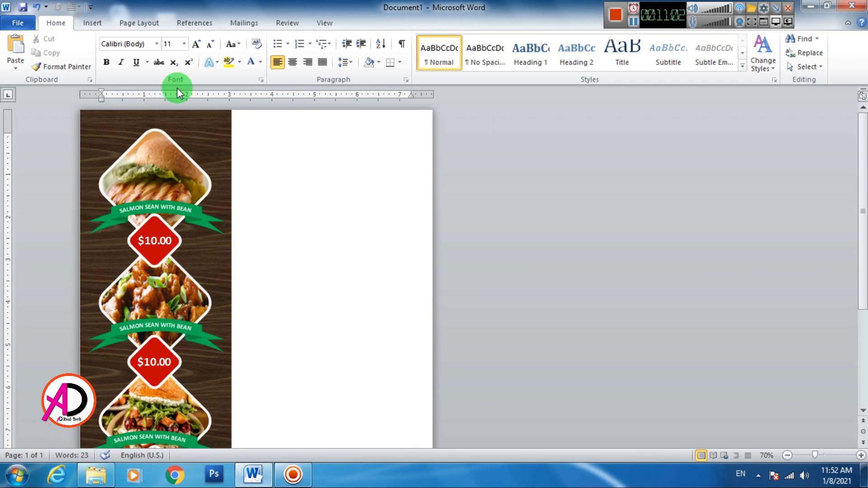
click(94, 24)
click(595, 50)
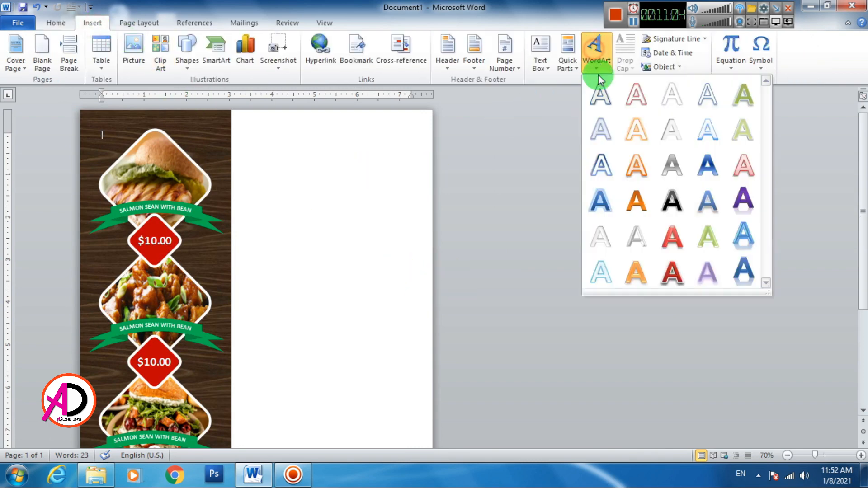
click(587, 98)
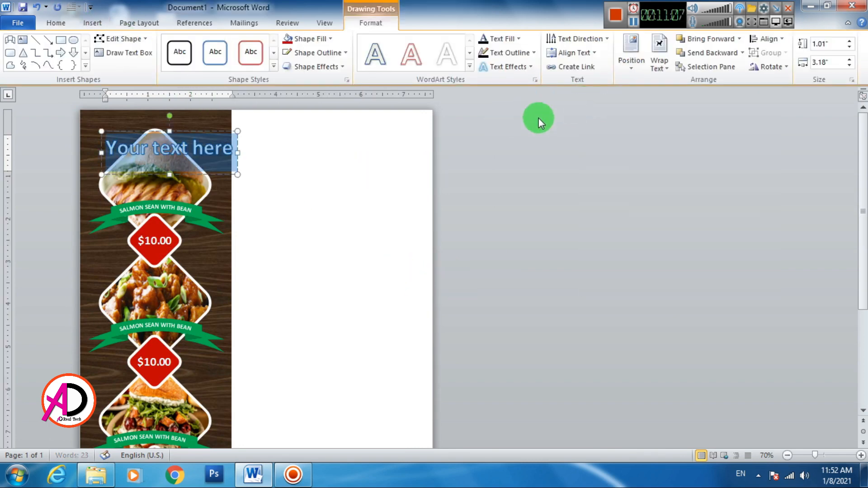
drag(195, 134, 354, 132)
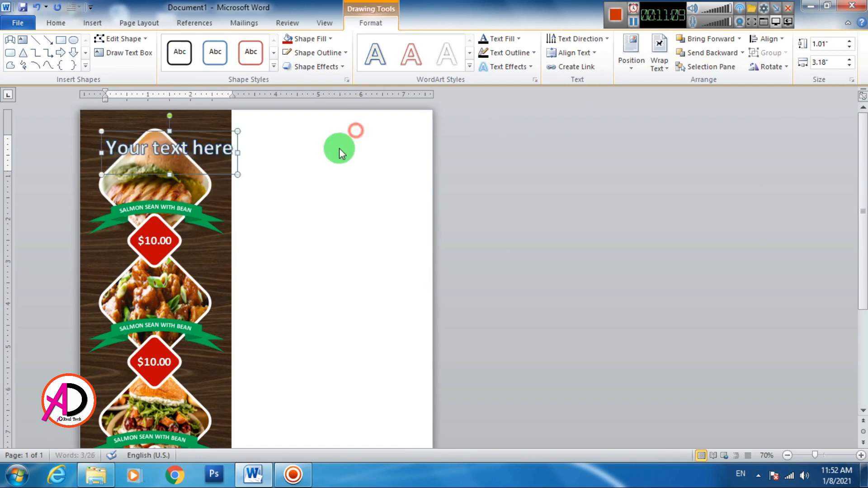
- Give the box No Spacing style and Bell Gothic Std font, then begin typing 'MAI'
click(339, 148)
key(ctrl+a)
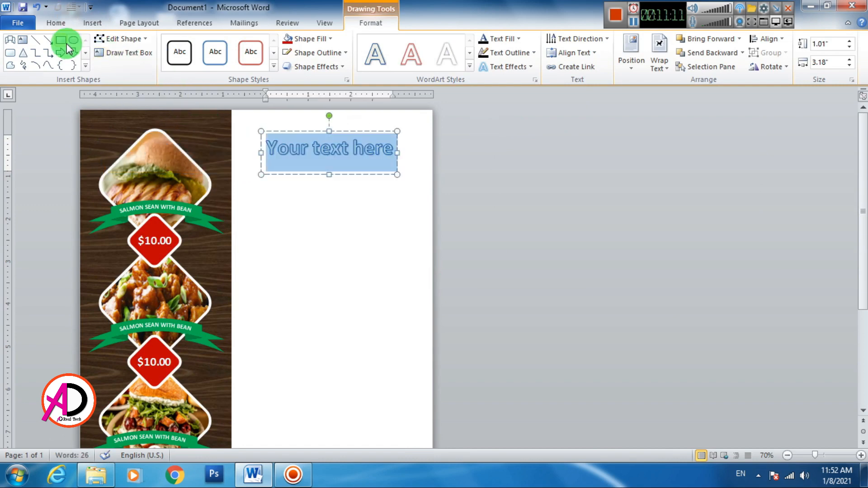
click(56, 23)
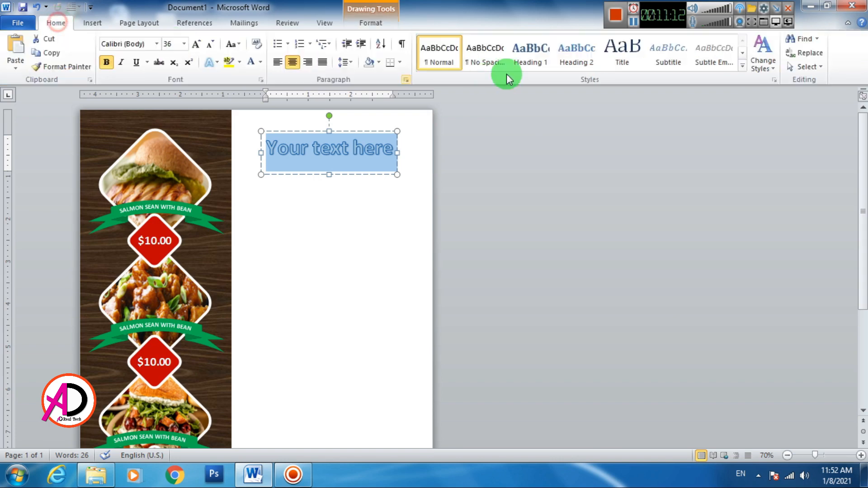
click(470, 58)
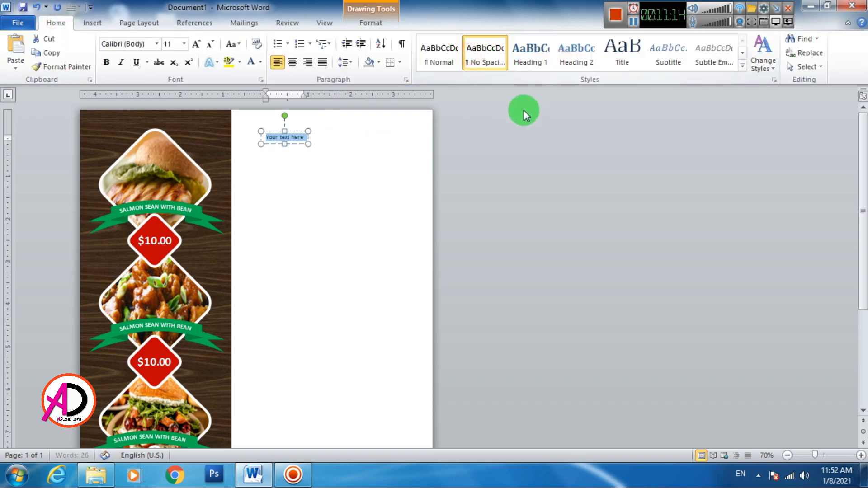
click(156, 43)
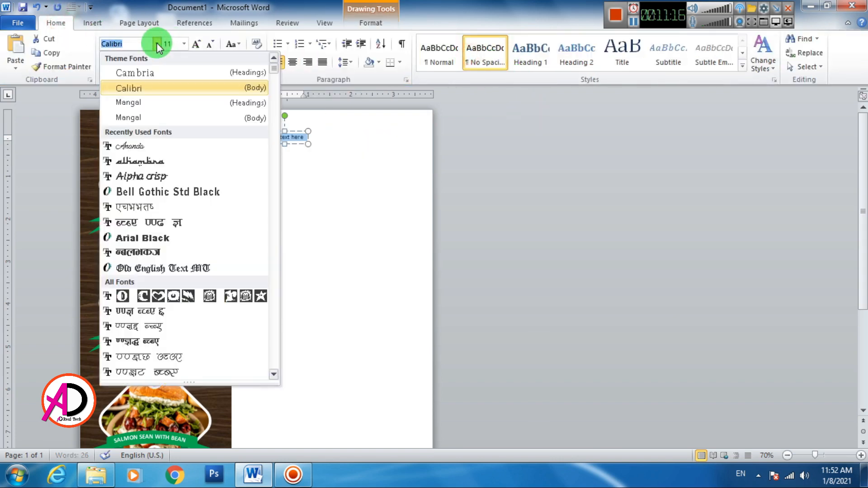
click(150, 192)
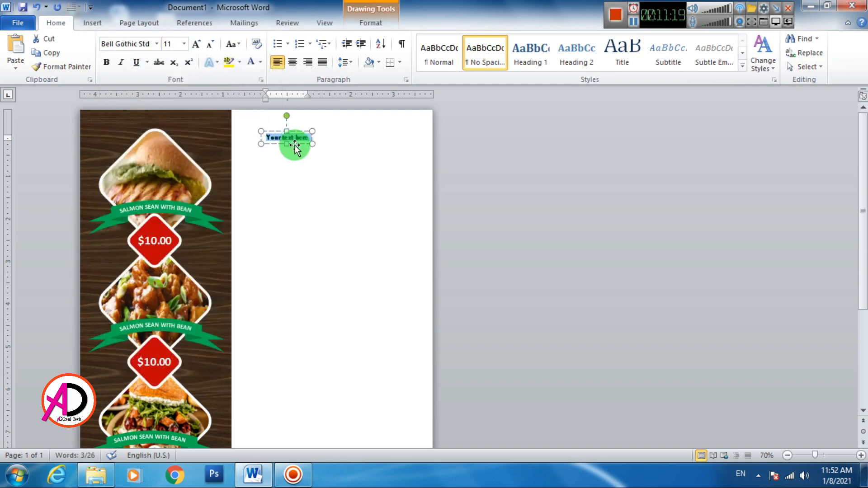
drag(294, 145, 308, 162)
scroll(326, 188, up, 7)
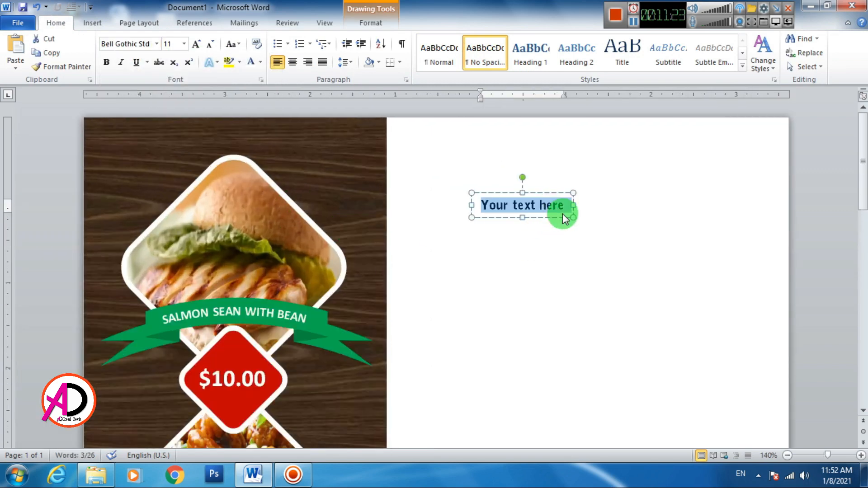
text(MAINCOURSE)
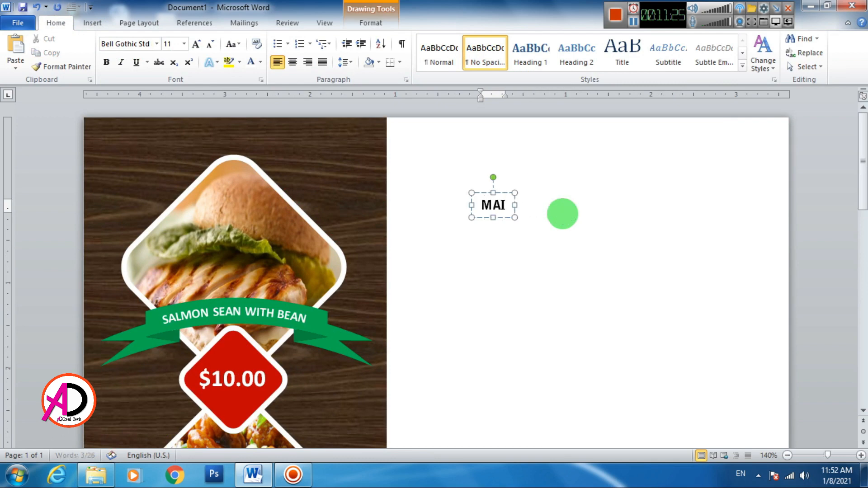
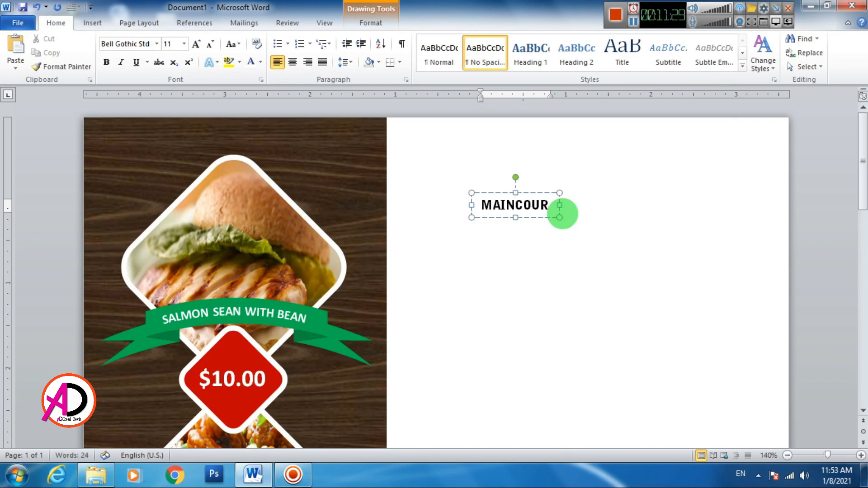
- Grow the MAINCOURSE heading to 24 pt and move its box higher on the right side
drag(563, 213, 489, 210)
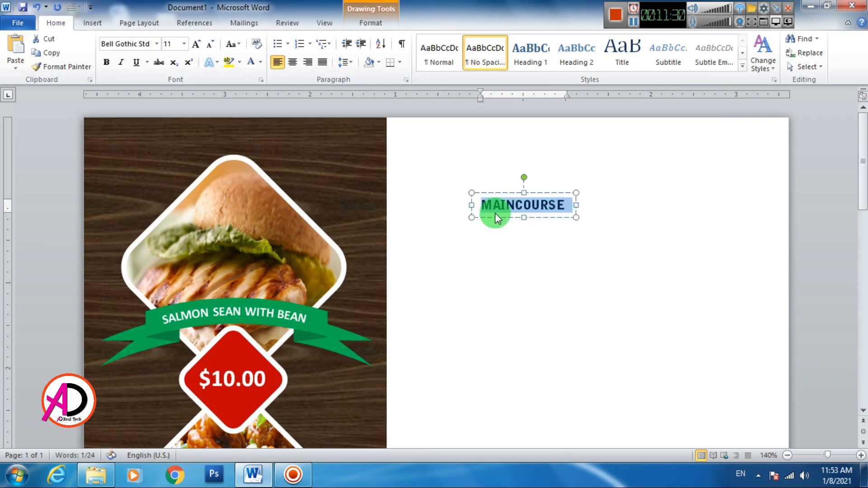
click(197, 44)
click(197, 44)
click(197, 44)
click(197, 44)
click(199, 44)
click(199, 44)
click(200, 43)
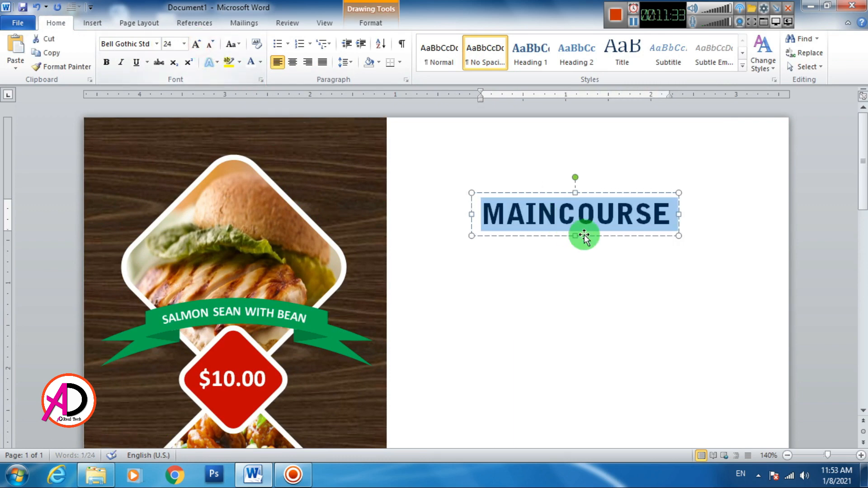
drag(608, 188, 608, 141)
click(642, 213)
- Draw a horizontal line across the page under the MAINCOURSE heading
click(93, 23)
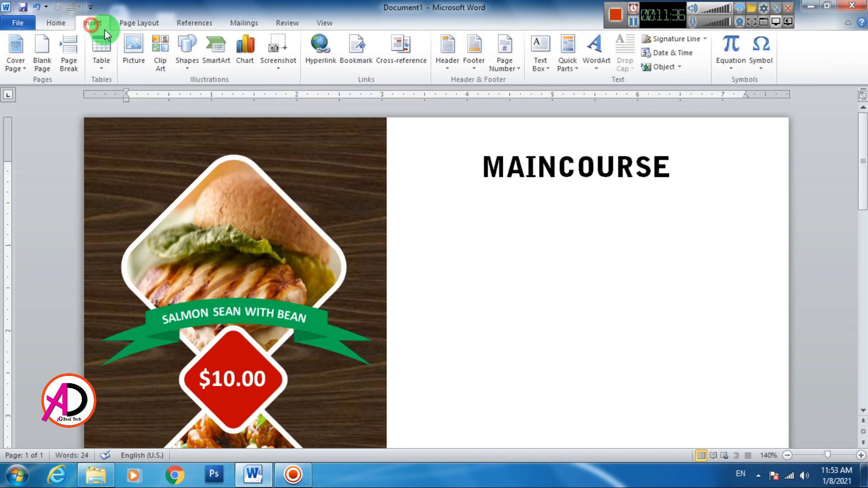
click(189, 59)
click(209, 95)
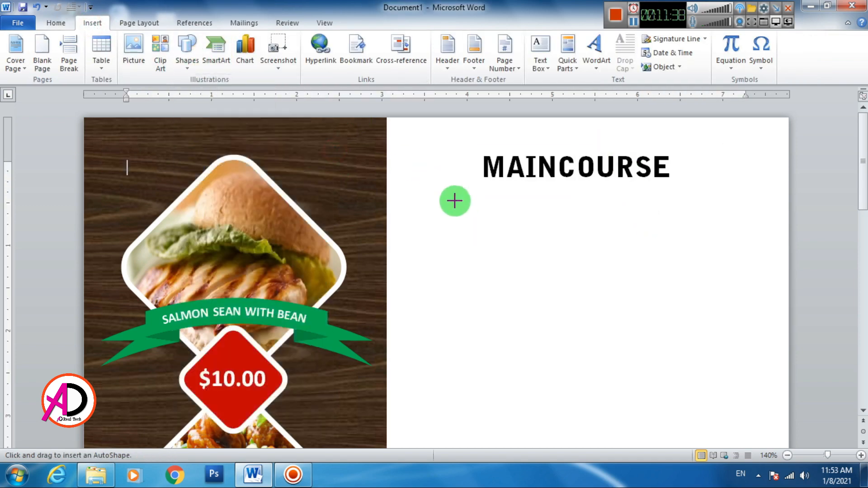
drag(415, 189, 762, 189)
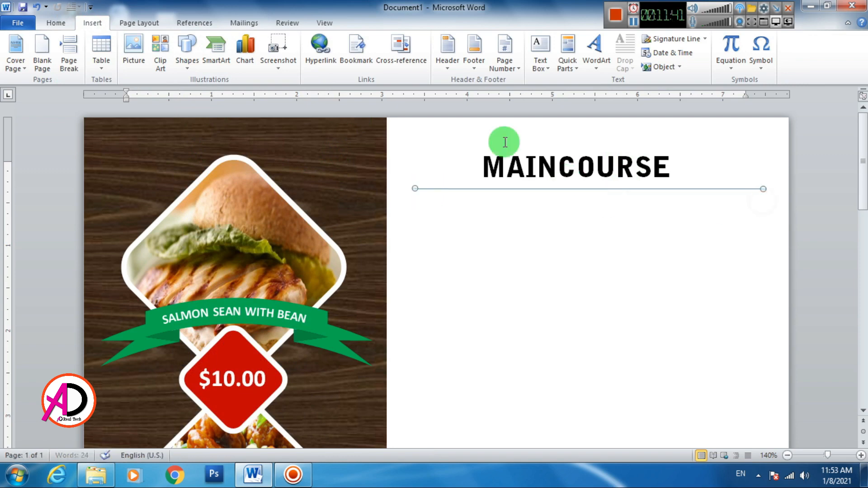
- Make the line a 3 pt dashed line
click(316, 52)
click(340, 211)
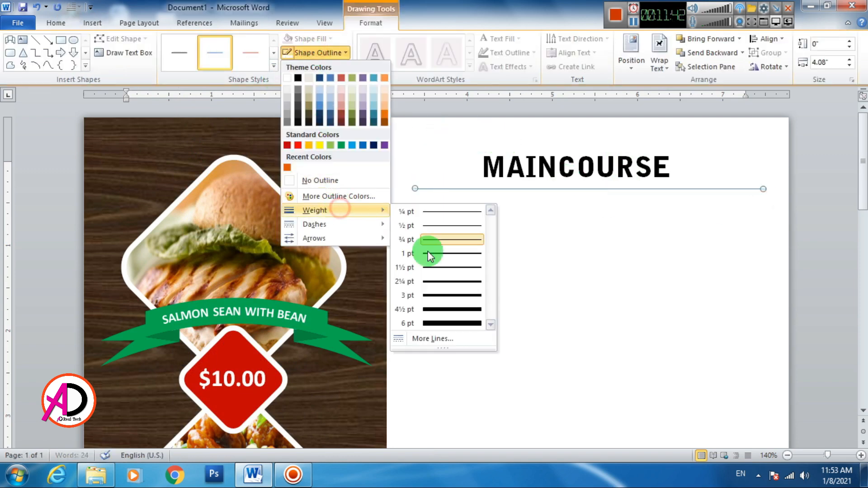
click(441, 296)
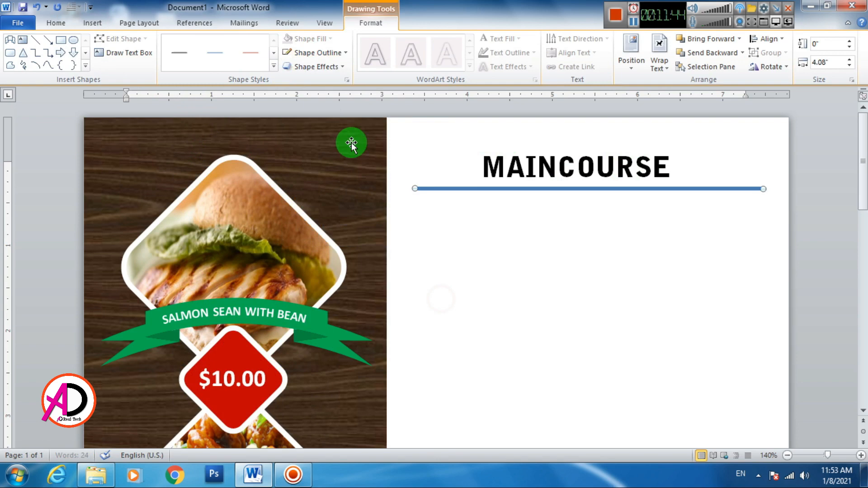
click(327, 54)
mouse_move(342, 223)
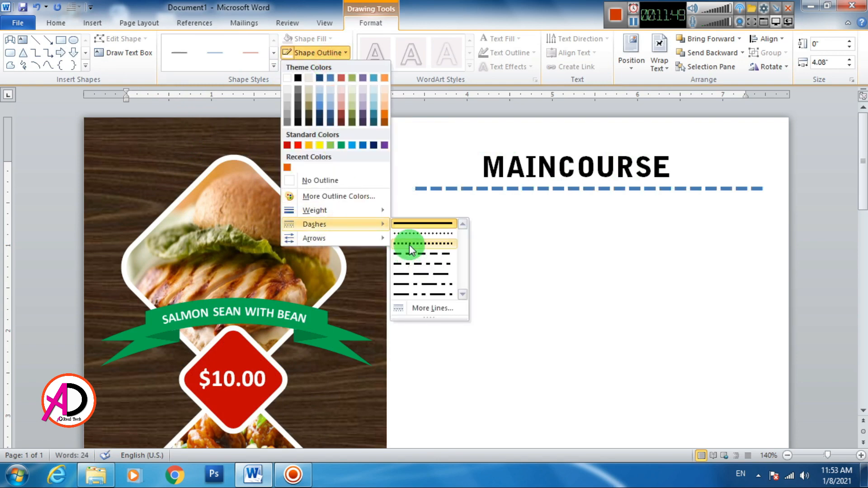
click(410, 253)
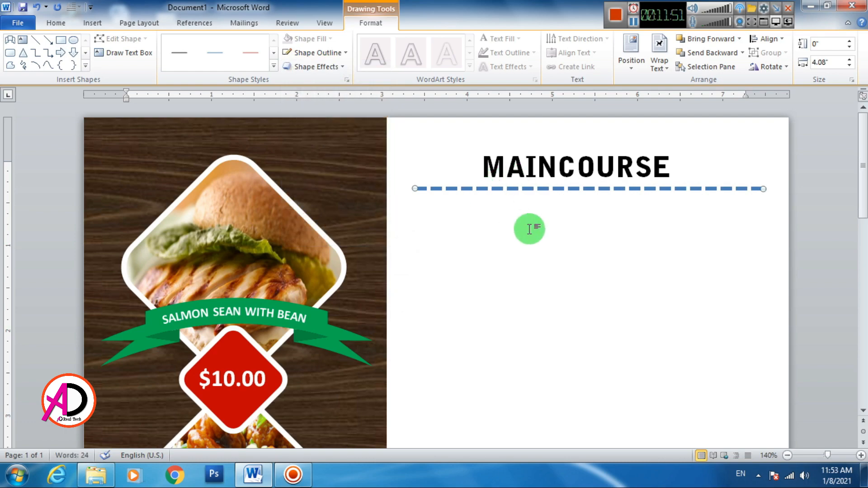
scroll(524, 228, down, 7)
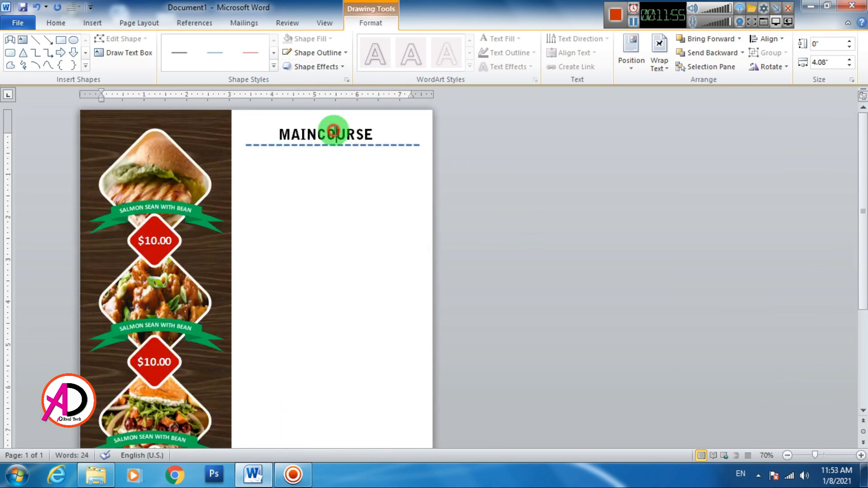
click(342, 124)
- Nudge the heading box right and draw a text box below the dashed line
drag(346, 124, 351, 125)
click(383, 221)
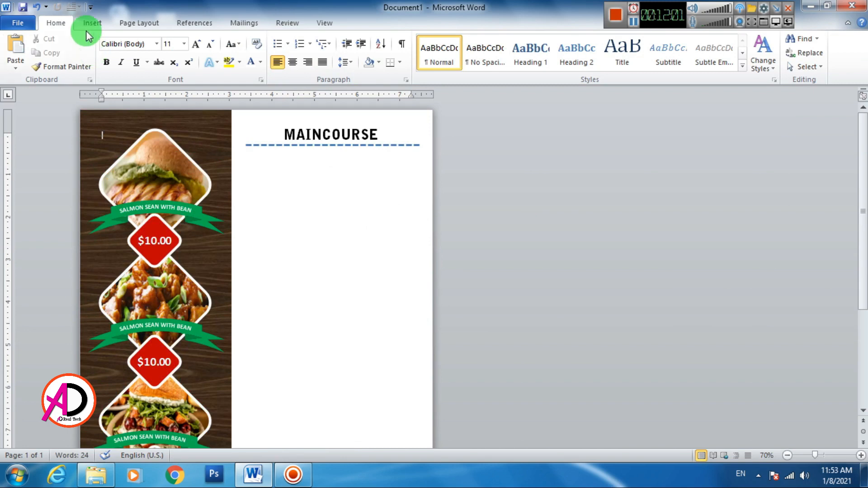
click(90, 25)
click(188, 63)
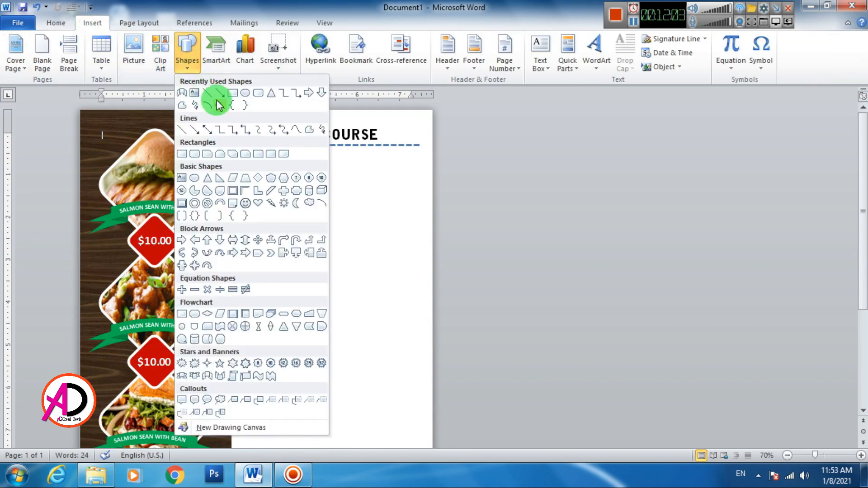
click(195, 93)
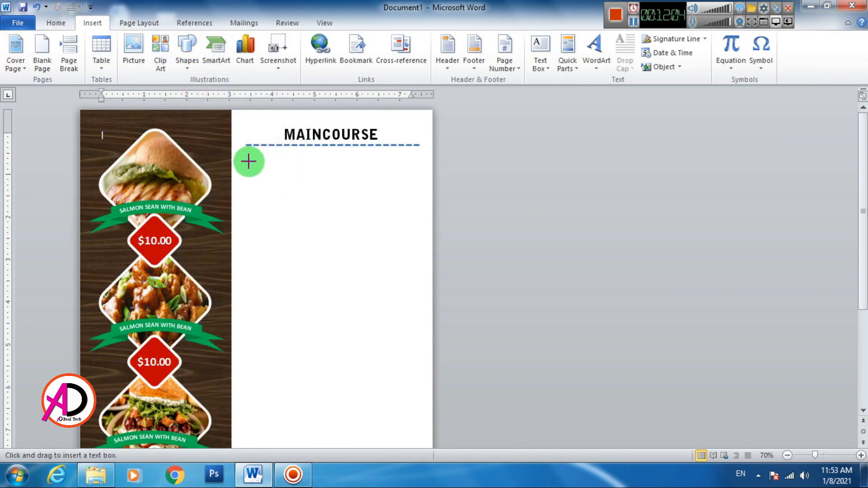
mouse_move(249, 156)
mouse_down()
mouse_move(381, 267)
mouse_move(403, 294)
mouse_move(419, 360)
mouse_up()
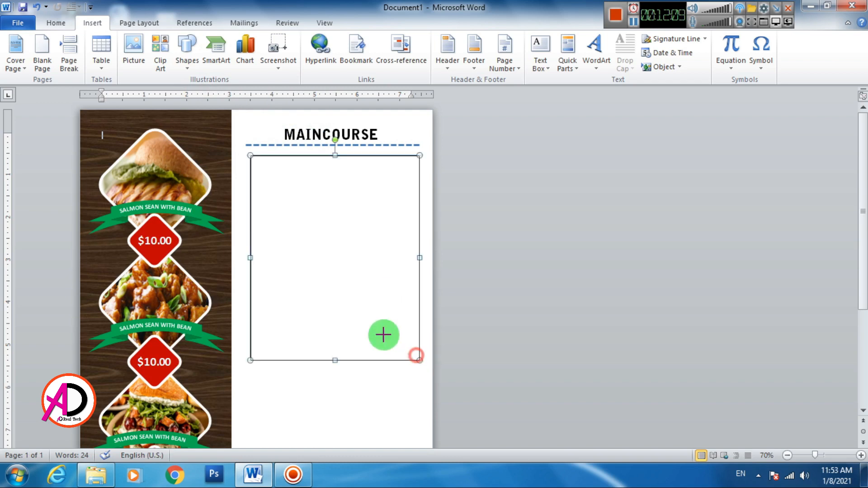
- Format the box text in Bell Gothic Std Black, with the entry heading at 16 pt
click(321, 186)
click(56, 23)
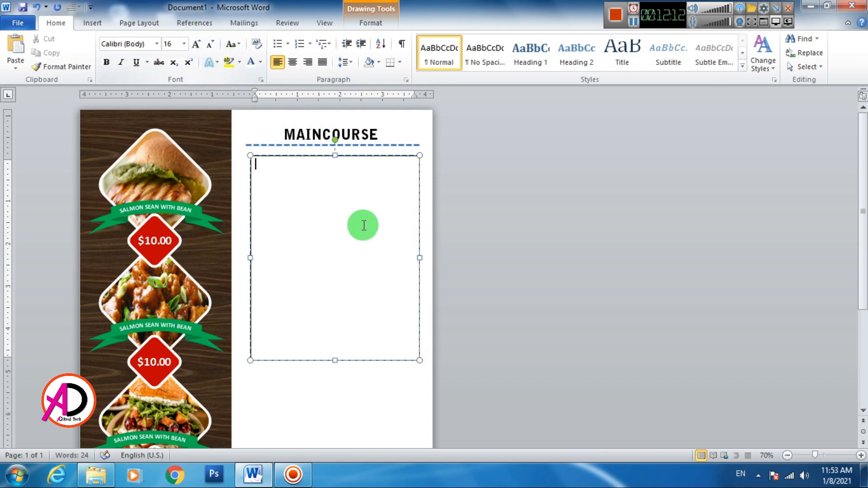
double_click(199, 45)
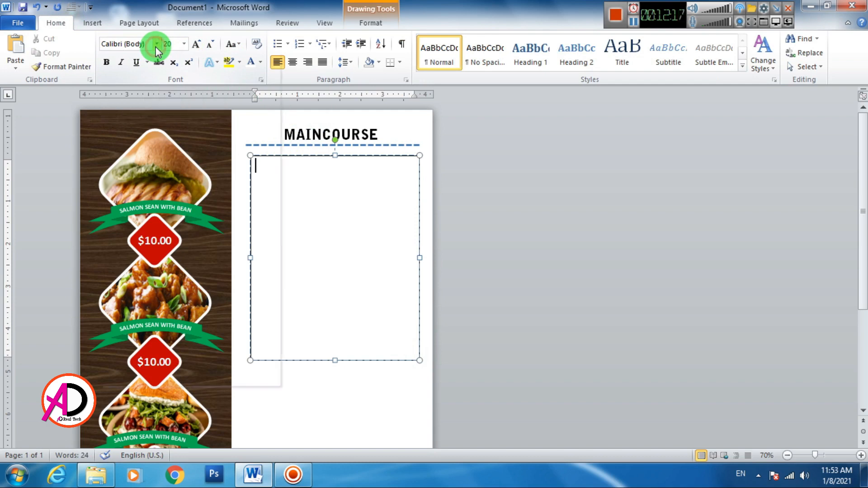
click(156, 47)
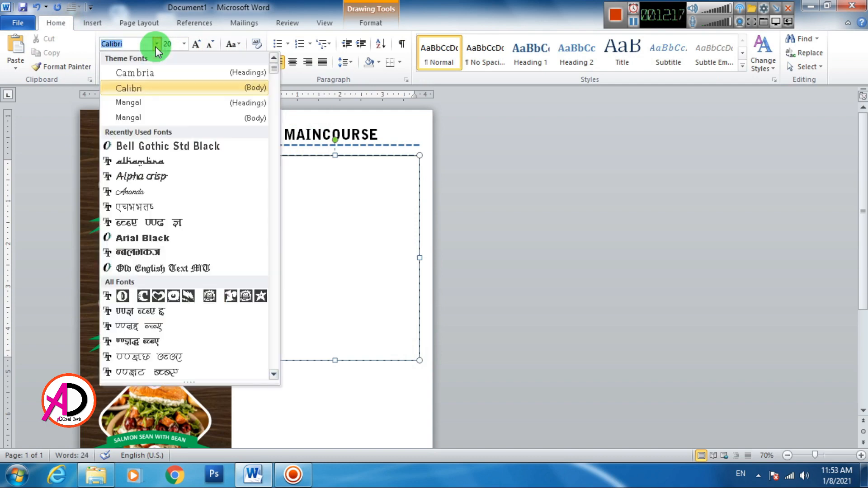
click(172, 147)
key(ctrl+a)
key(ctrl+[)
key(ctrl+[)
key(ctrl+[)
key(ctrl+[)
click(351, 237)
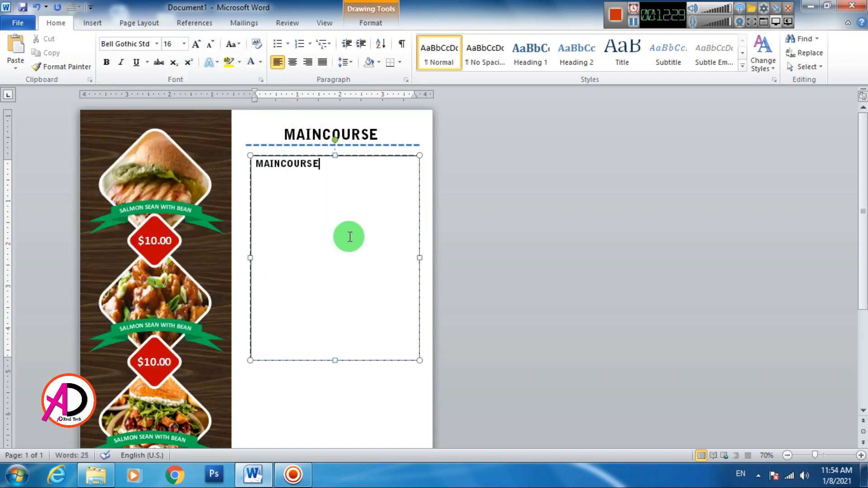
- Remove paragraph spacing and generate a sample description with =RAND()
key(ctrl+a)
click(345, 63)
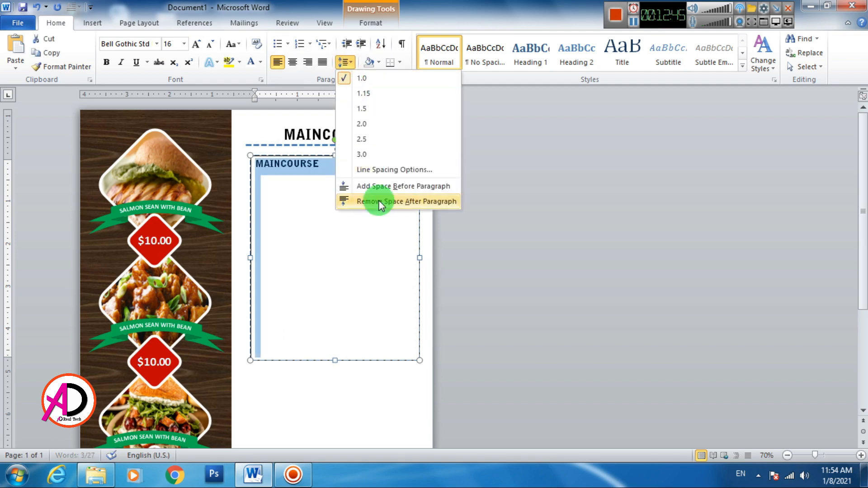
click(382, 201)
click(332, 189)
text(=RAND)
key(Return)
- Make the description smaller Calibri and tab the $ 20.00 price right
drag(256, 174, 325, 208)
click(156, 44)
click(144, 82)
double_click(209, 45)
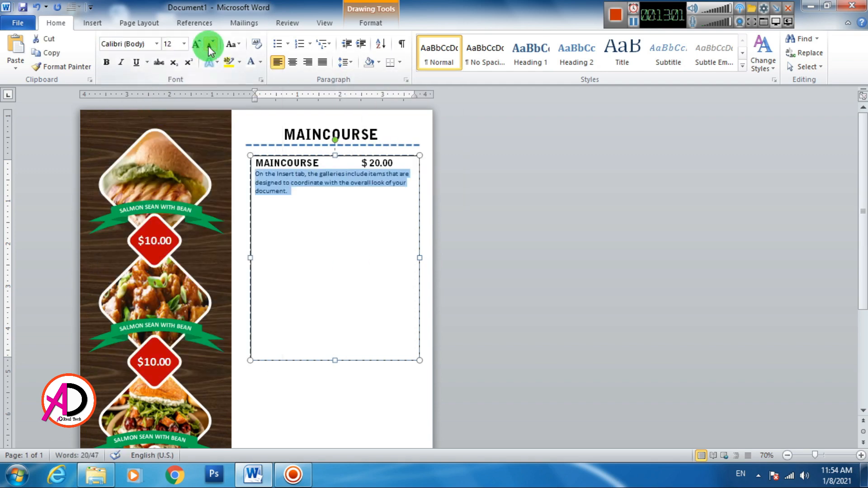
click(325, 190)
click(361, 164)
key(Tab)
- Copy the first menu entry into a second one with a 16 pt Bell Gothic heading
key(ctrl+a)
drag(256, 163, 387, 200)
key(ctrl+c)
click(281, 201)
key(ctrl+v)
double_click(276, 200)
click(157, 45)
click(167, 146)
- Paste a third menu entry with its description in 12 pt Calibri
key(Return)
drag(256, 211, 298, 244)
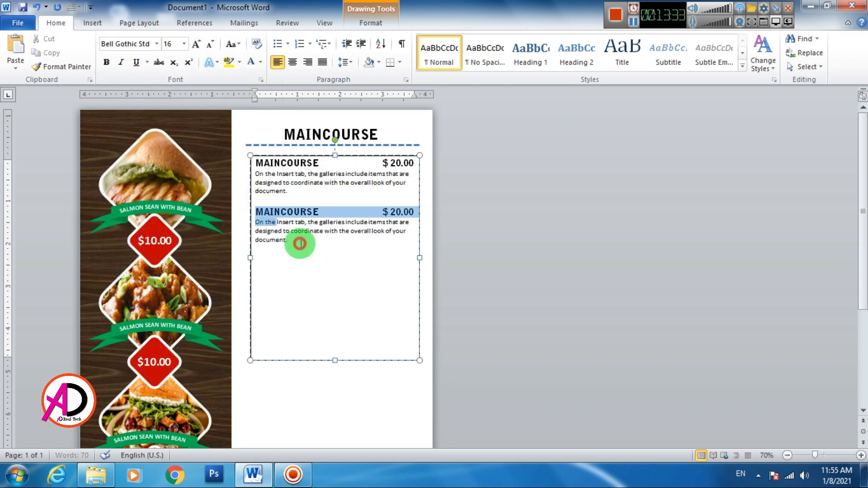
click(279, 274)
key(ctrl+v)
drag(256, 272, 325, 307)
click(157, 44)
click(138, 89)
double_click(209, 45)
click(307, 279)
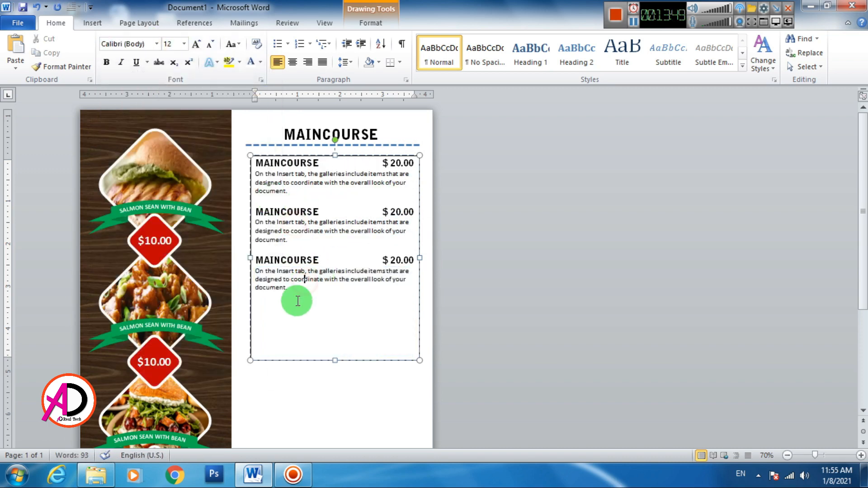
- Add a fourth menu entry in Bell Gothic and shorten the text box to fit
drag(256, 260, 386, 306)
key(ctrl+c)
click(332, 311)
key(Return)
key(Return)
key(ctrl+v)
click(157, 44)
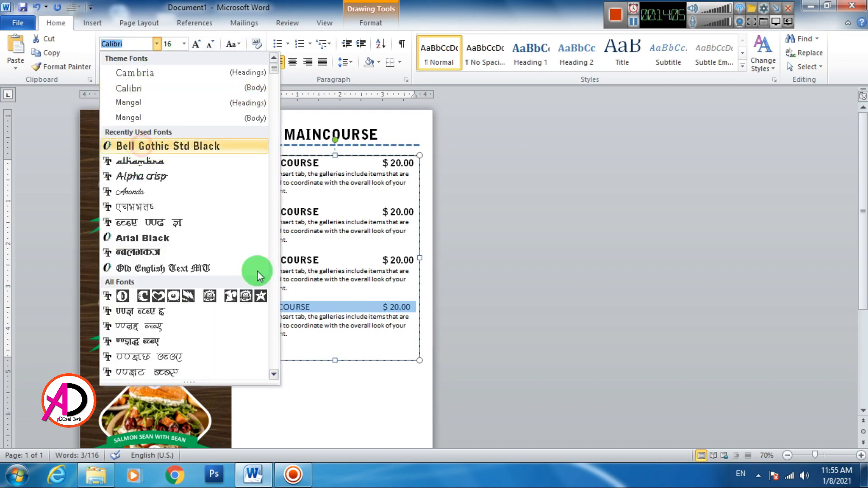
click(181, 146)
drag(335, 360, 335, 353)
click(533, 306)
click(387, 263)
- Remove the outline from the menu list text box
click(371, 23)
click(329, 53)
click(320, 180)
click(537, 296)
scroll(362, 302, down, 5)
scroll(272, 304, up, 5)
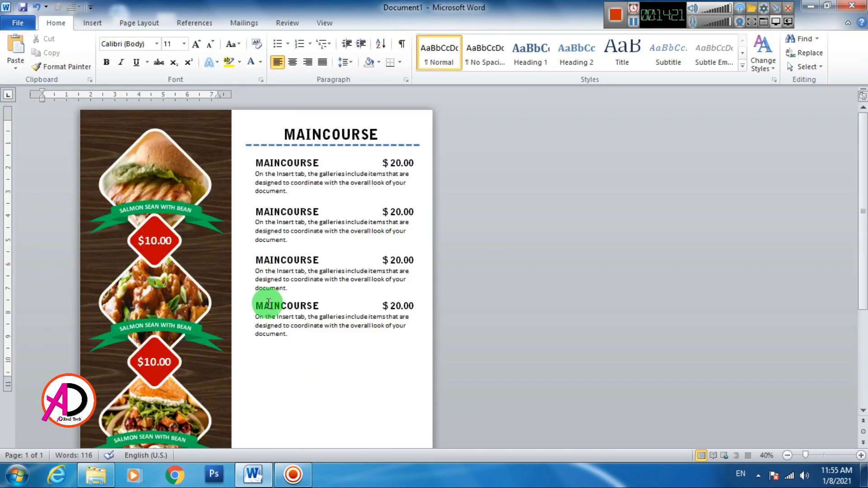
- Recolour the MAINCOURSE heading with a custom dark red-brown colour
drag(285, 134, 380, 135)
click(371, 23)
click(503, 39)
click(493, 198)
click(501, 164)
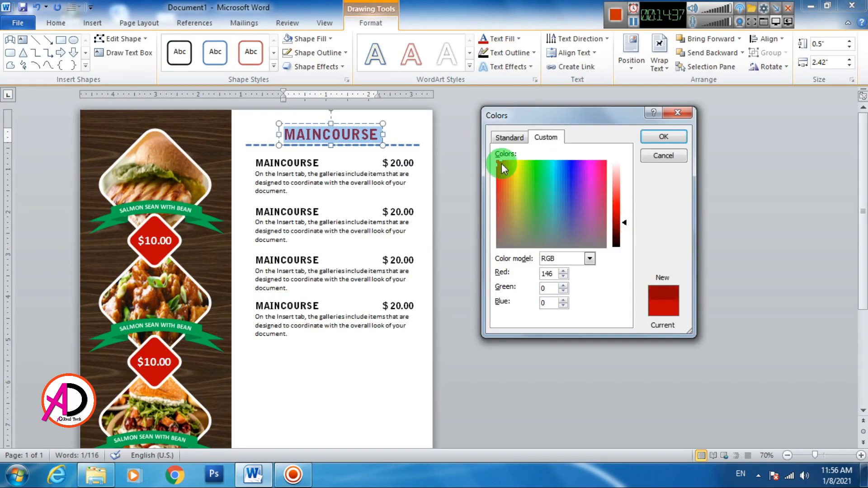
click(664, 137)
- Make the dashed line and all four menu entries brown
click(402, 145)
click(318, 53)
click(288, 167)
drag(256, 162, 292, 336)
click(503, 39)
click(484, 170)
click(362, 394)
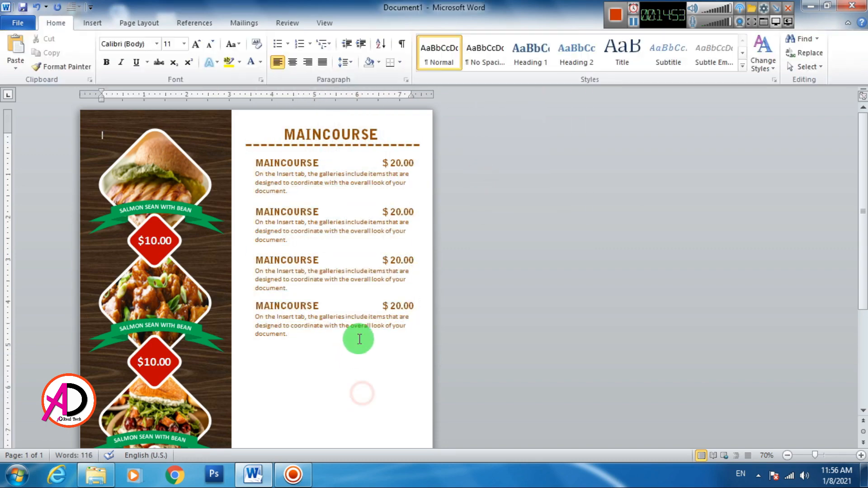
- Draw a new empty text box below the menu list
click(92, 23)
click(189, 49)
click(191, 93)
scroll(324, 285, down, 3)
mouse_move(299, 262)
mouse_down()
mouse_move(410, 383)
mouse_move(409, 396)
mouse_up()
scroll(371, 271, down, 4)
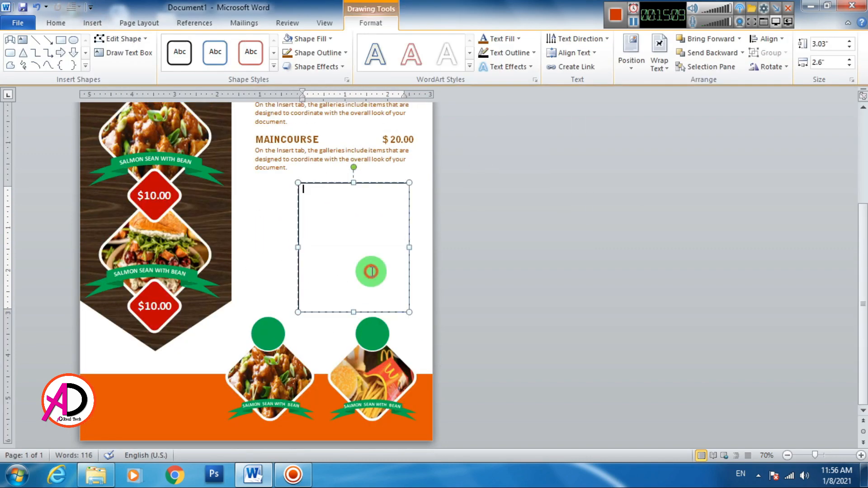
- Type 'APPETIZER $20.00' in the new text box in Bell Gothic Std at 14 pt
click(474, 59)
click(157, 44)
click(145, 146)
click(195, 44)
click(196, 45)
text(APPETIZER)
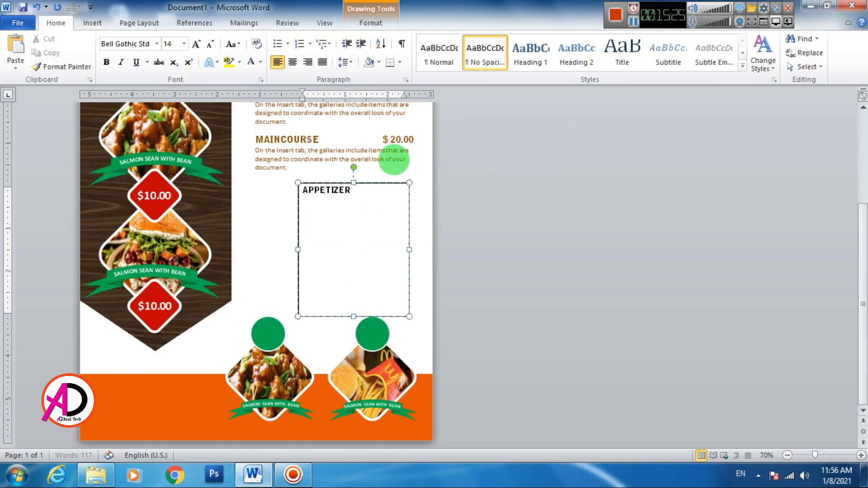
text(	$20.00)
scroll(395, 181, up, 1)
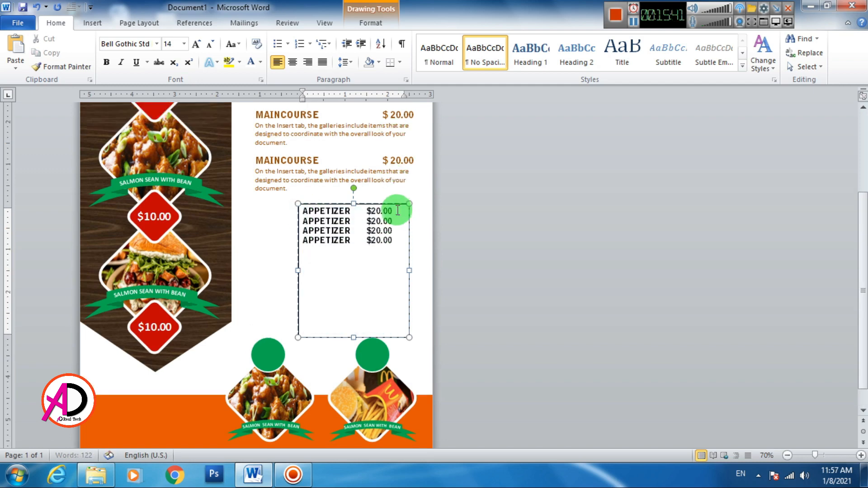
- Set the appetizer list's line spacing to 1.8 in the Paragraph dialog
key(ctrl+a)
click(345, 62)
click(362, 116)
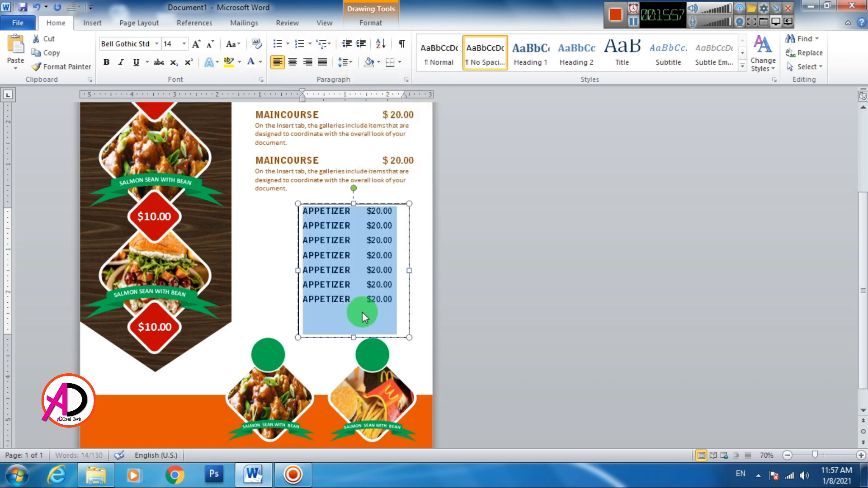
click(345, 62)
click(362, 170)
text(8)
click(366, 211)
key(Tab)
key(Tab)
key(ctrl+z)
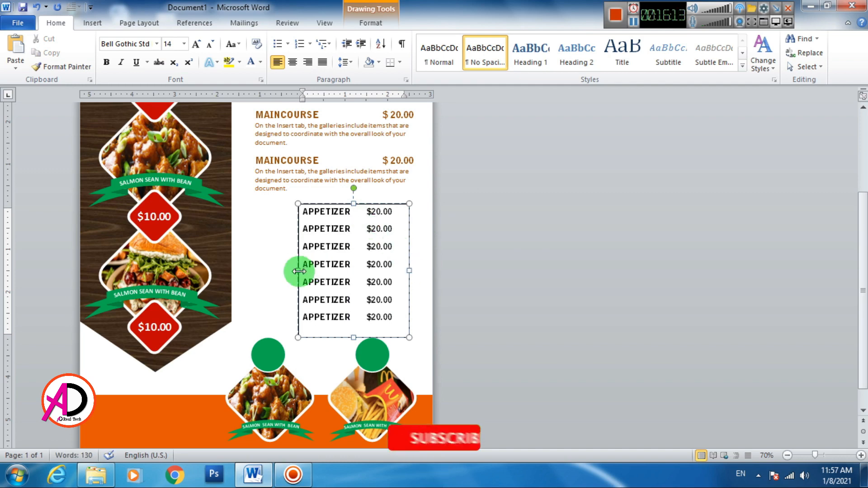
- Widen the appetizer text box leftward and test tabbing a price over
drag(299, 271, 286, 270)
click(354, 212)
key(Tab)
key(ctrl+z)
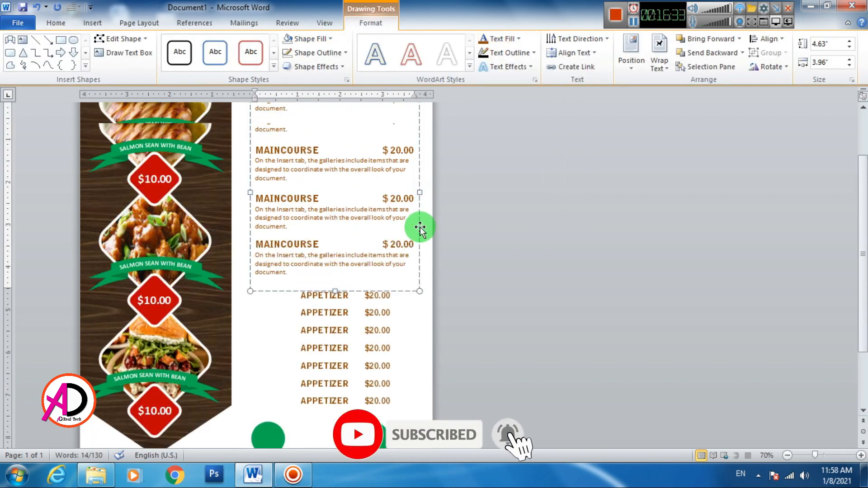
- Place a 2.42-inch thin solid line beneath the first APPETIZER row
scroll(380, 203, up, 3)
drag(380, 202, 394, 364)
drag(247, 364, 291, 364)
click(320, 53)
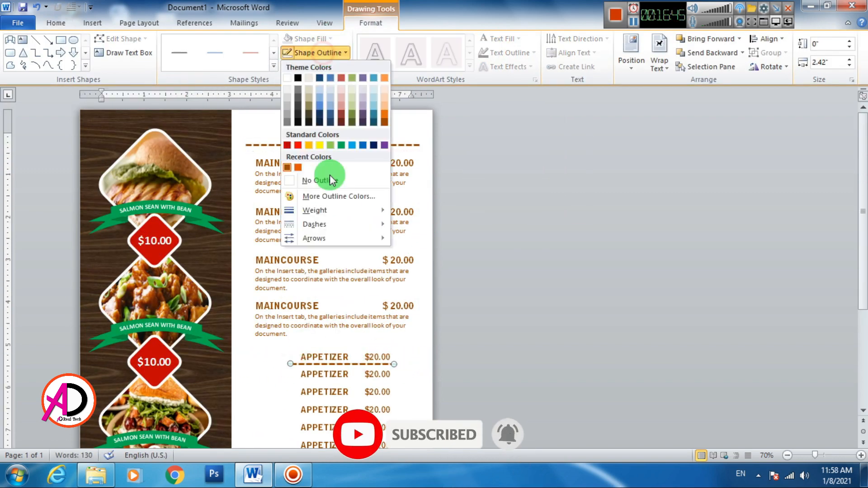
mouse_move(316, 211)
click(434, 253)
click(321, 53)
click(416, 225)
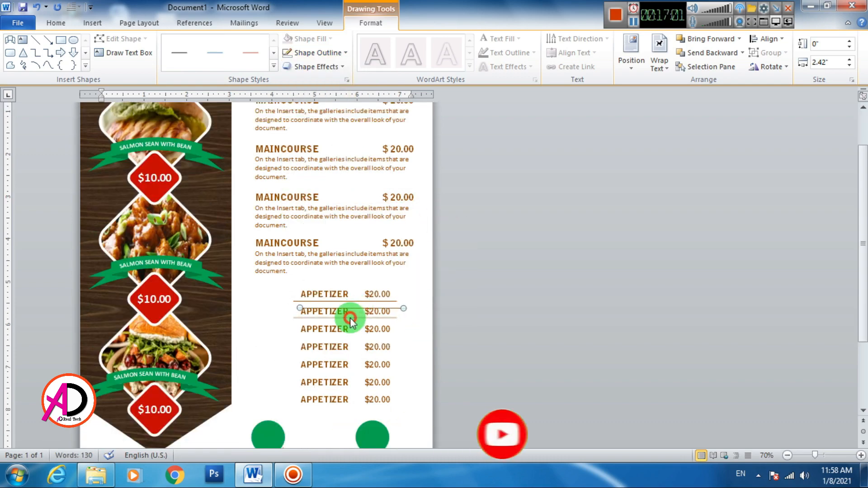
scroll(349, 312, up, 6)
- Duplicate the underline with Ctrl+D beneath each remaining APPETIZER row
key(ctrl+d)
drag(598, 277, 603, 398)
key(ctrl+d)
key(ctrl+d)
key(ctrl+d)
scroll(606, 389, down, 3)
key(ctrl+d)
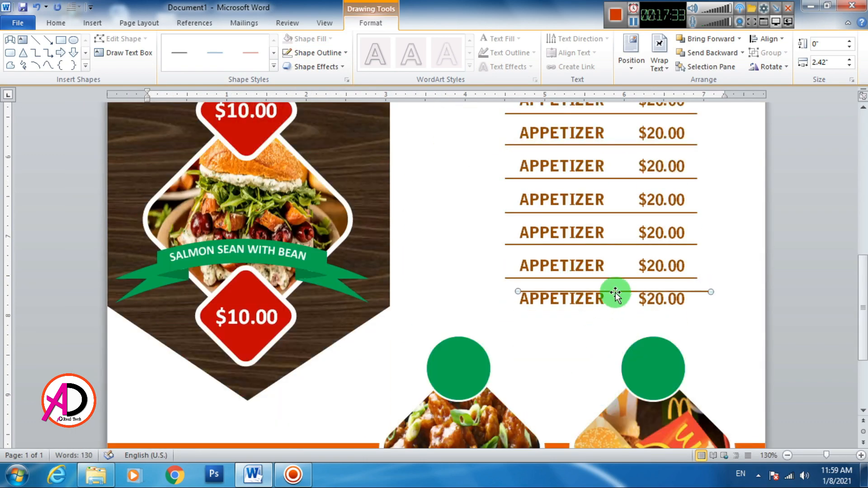
drag(616, 288, 604, 309)
click(691, 337)
scroll(449, 261, up, 3)
scroll(449, 261, down, 4)
scroll(449, 261, down, 3)
scroll(299, 331, up, 3)
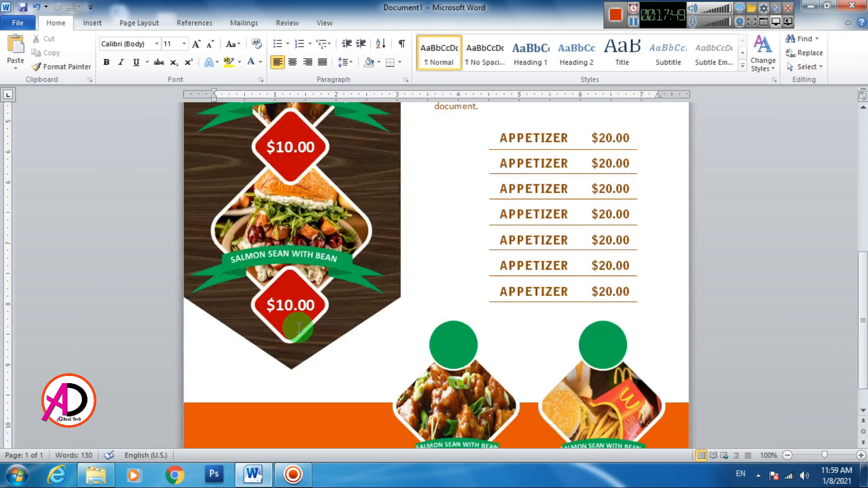
- Copy the $10.00 price label onto both green circles, sized and centred to fit
click(317, 335)
key(ctrl+d)
triple_click(453, 373)
click(211, 44)
drag(317, 336, 619, 360)
click(212, 46)
click(491, 314)
key(ctrl+d)
click(665, 349)
scroll(618, 370, down, 3)
scroll(618, 370, down, 1)
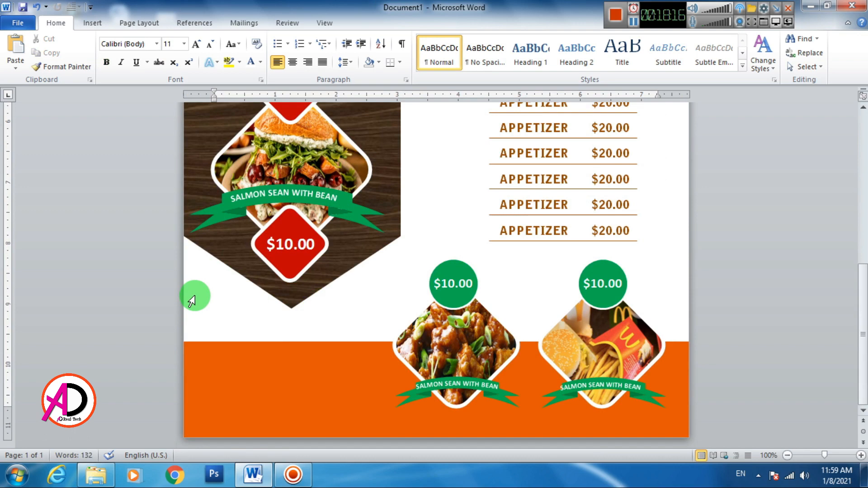
- Insert a first-style WordArt and move it onto the orange footer
click(86, 28)
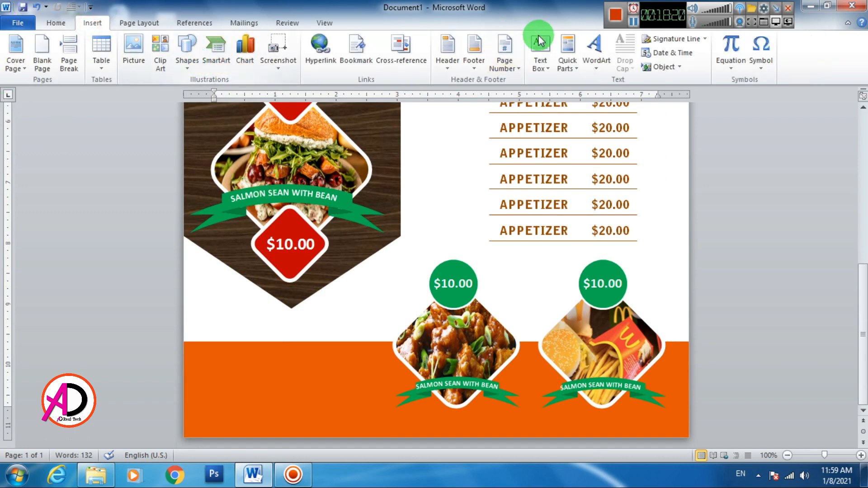
click(603, 53)
click(598, 96)
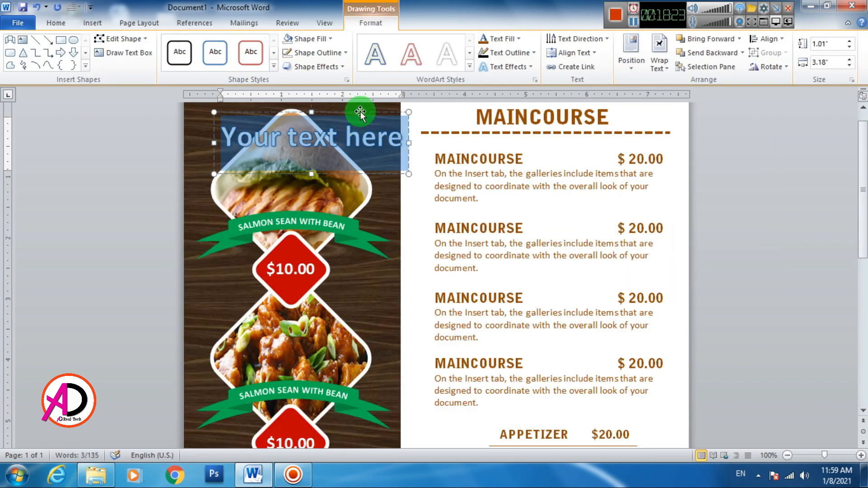
drag(360, 113, 361, 283)
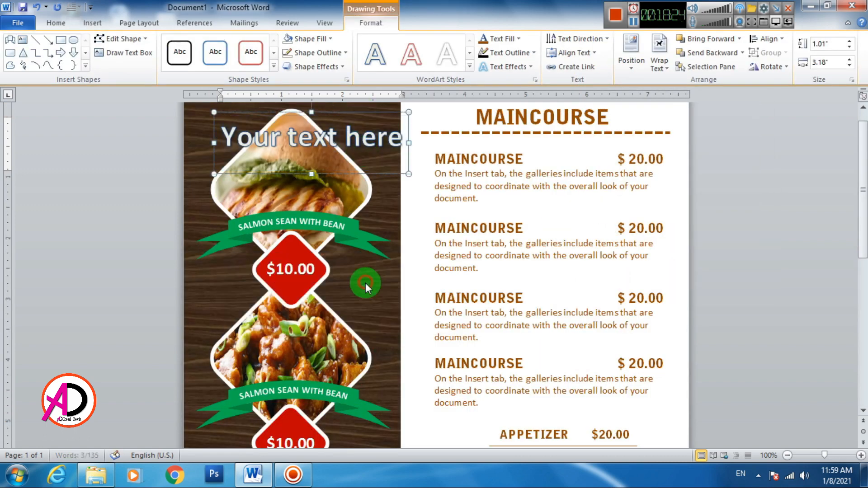
scroll(360, 283, down, 5)
drag(362, 191, 362, 370)
scroll(359, 354, down, 7)
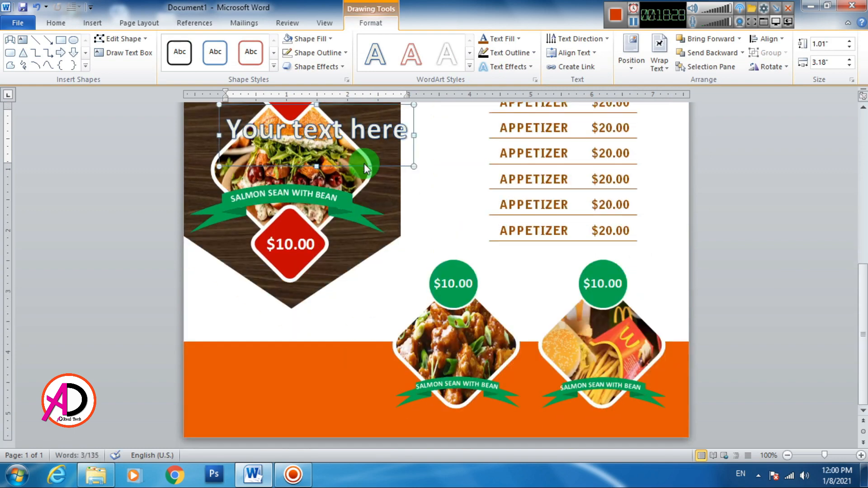
drag(364, 166, 332, 400)
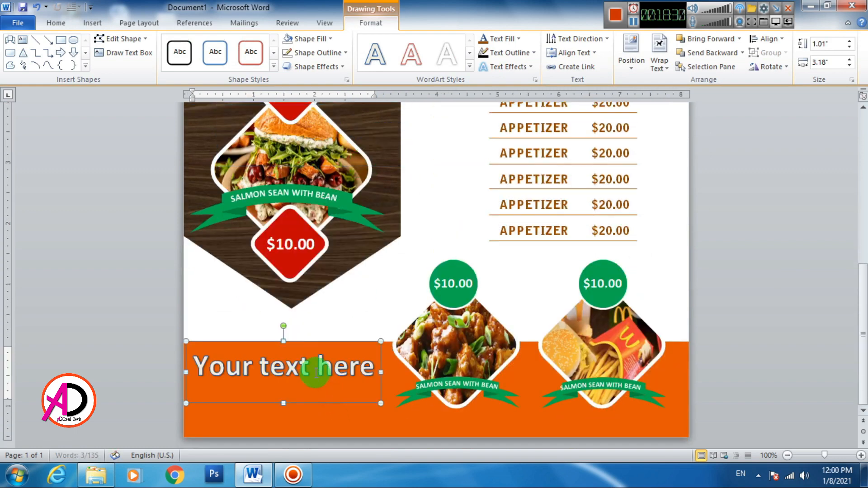
- Replace the placeholder with the RESTAURANTS title, apply No Spacing, and fix its spelling
triple_click(344, 367)
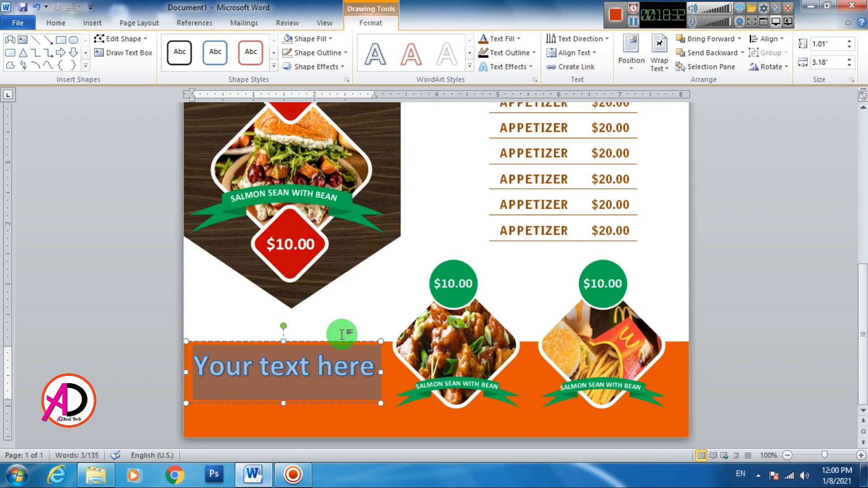
text(RESTURANT)
key(ctrl+a)
click(56, 23)
click(486, 53)
click(239, 353)
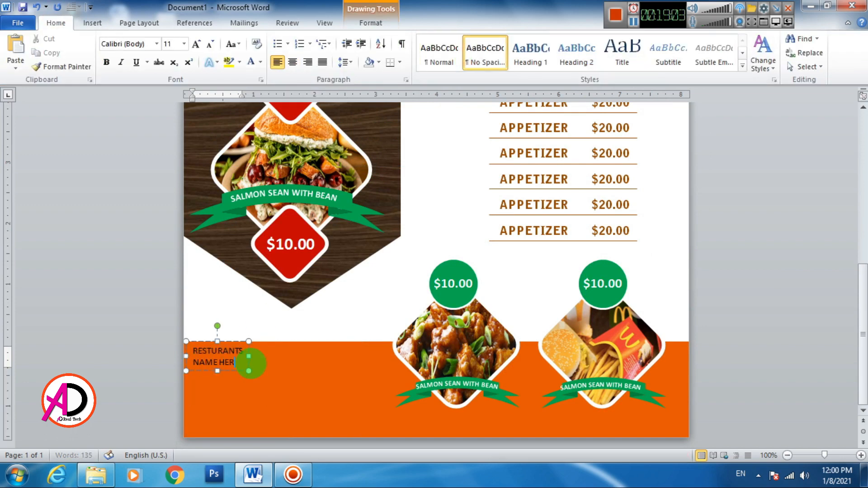
text(E)
click(210, 353)
text(A)
- Set the footer title to Bell Gothic Std and enlarge RESTAURANTS to 28 pt
key(ctrl+a)
click(197, 43)
click(157, 44)
click(156, 146)
drag(194, 358, 337, 357)
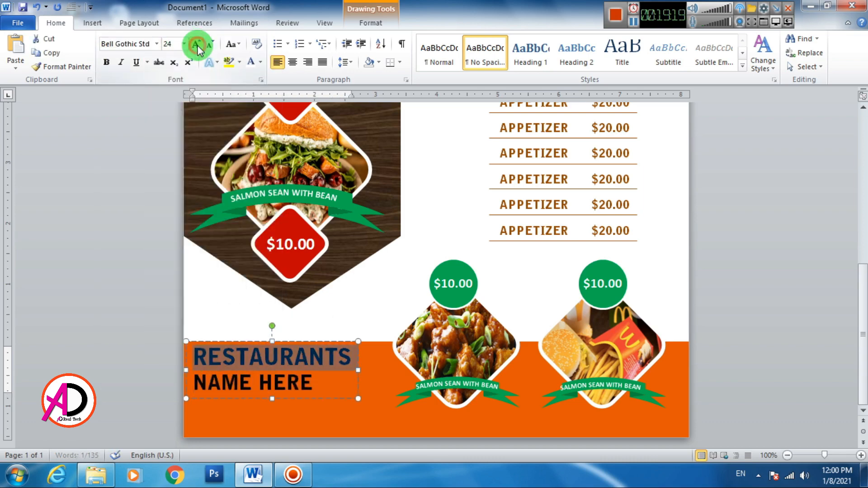
click(197, 44)
drag(321, 403, 322, 411)
click(322, 423)
- Make the whole footer title white
click(294, 383)
key(ctrl+a)
click(251, 61)
click(342, 410)
scroll(474, 256, up, 3)
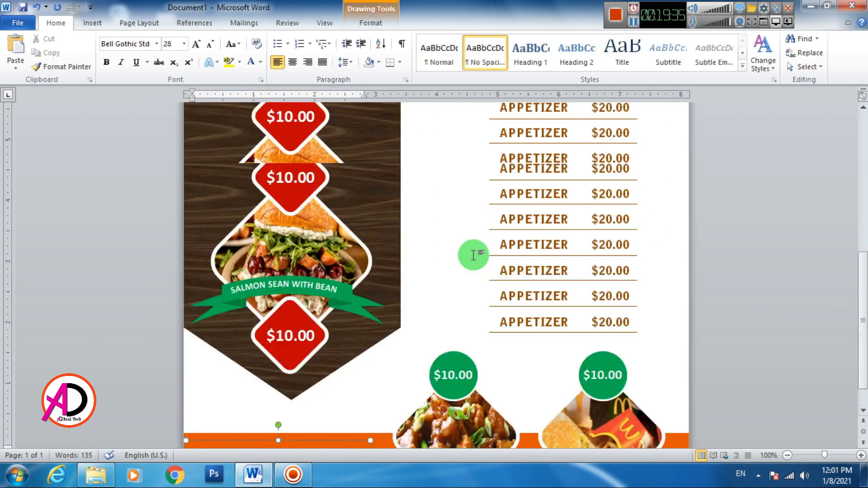
scroll(474, 256, up, 5)
click(507, 123)
- Insert a new WordArt for the footer, deleting an unwanted outlined copy
click(92, 23)
drag(477, 126, 614, 125)
click(597, 52)
click(600, 93)
click(605, 122)
key(Delete)
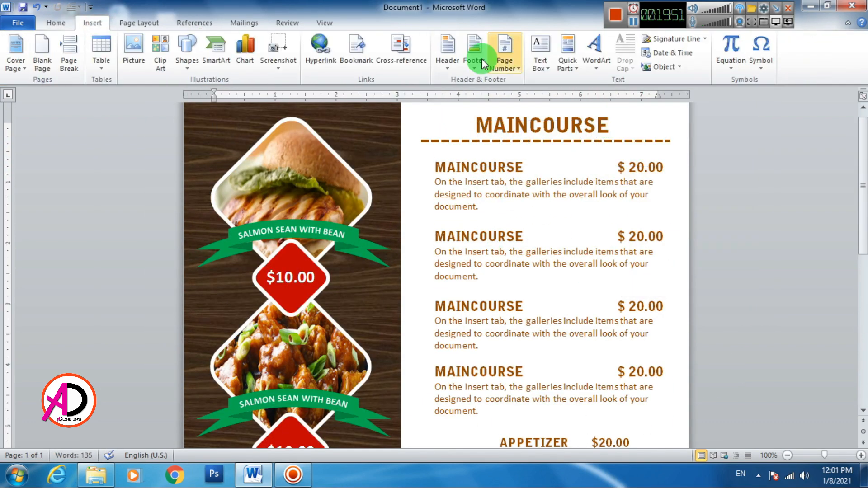
scroll(349, 174, down, 2)
click(597, 53)
click(599, 93)
drag(382, 198, 387, 394)
- Move the new WordArt to the footer and type 'Location Here'
scroll(386, 389, down, 5)
drag(384, 217, 334, 445)
key(ctrl+a)
text(a)
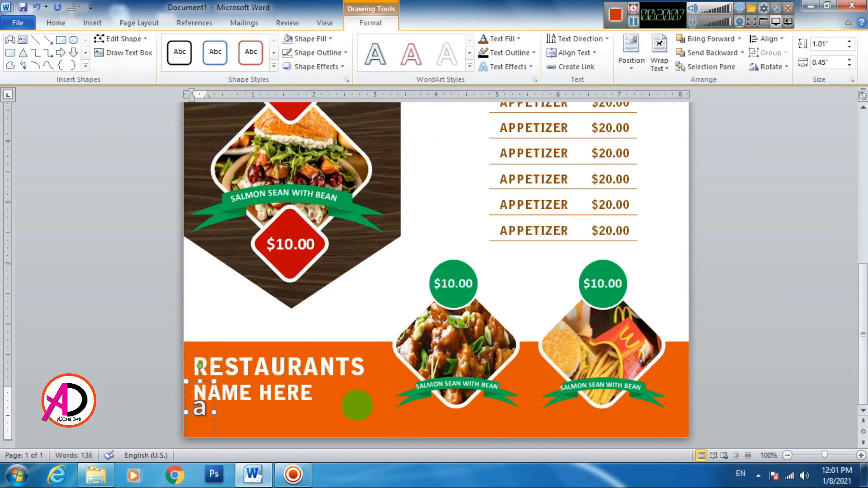
text(ddress H)
key(BackSpace)
key(BackSpace)
key(BackSpace)
key(BackSpace)
key(BackSpace)
key(BackSpace)
key(BackSpace)
key(BackSpace)
key(BackSpace)
text(Location Here)
- Unbold and shrink Location Here, apply No Spacing, and place it below NAME HERE
key(ctrl+a)
click(56, 22)
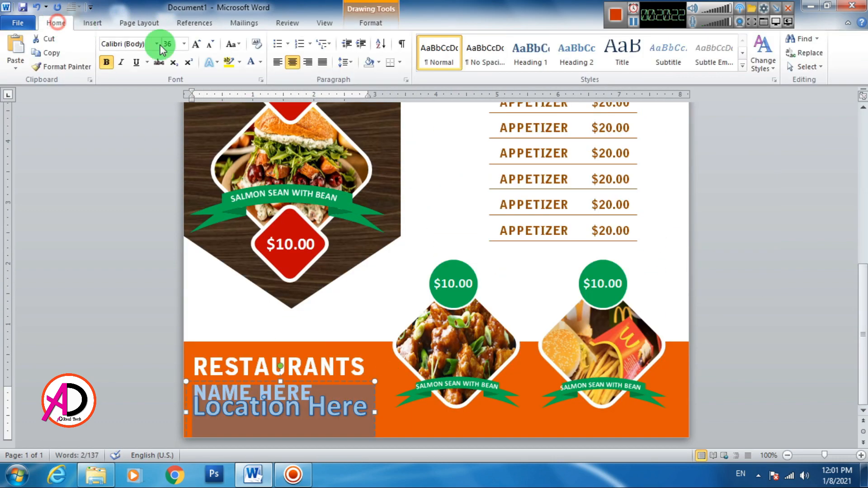
click(107, 62)
click(209, 45)
click(209, 45)
click(209, 45)
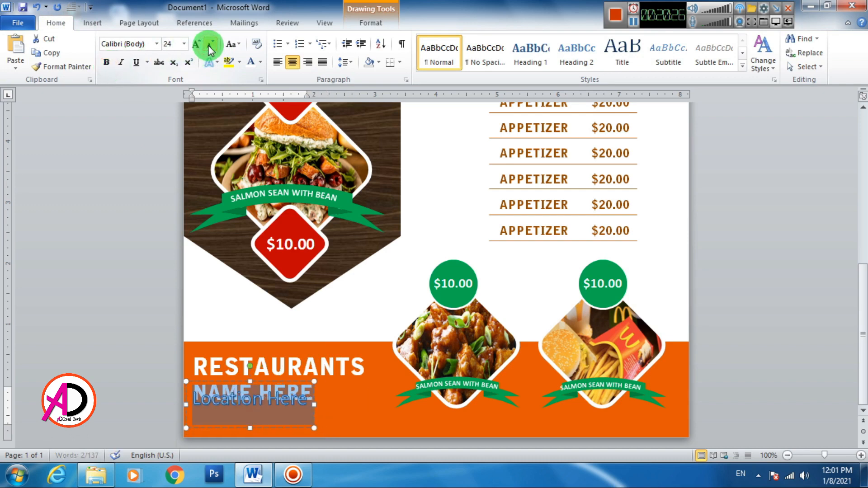
click(486, 54)
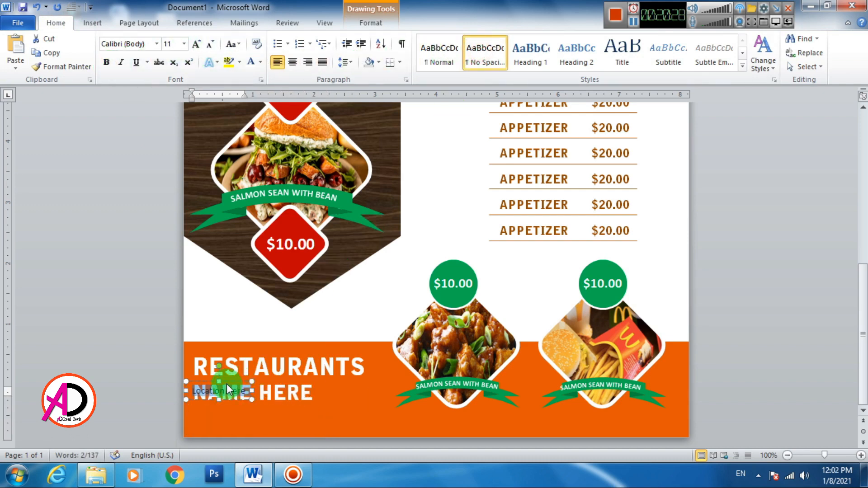
drag(227, 384, 233, 405)
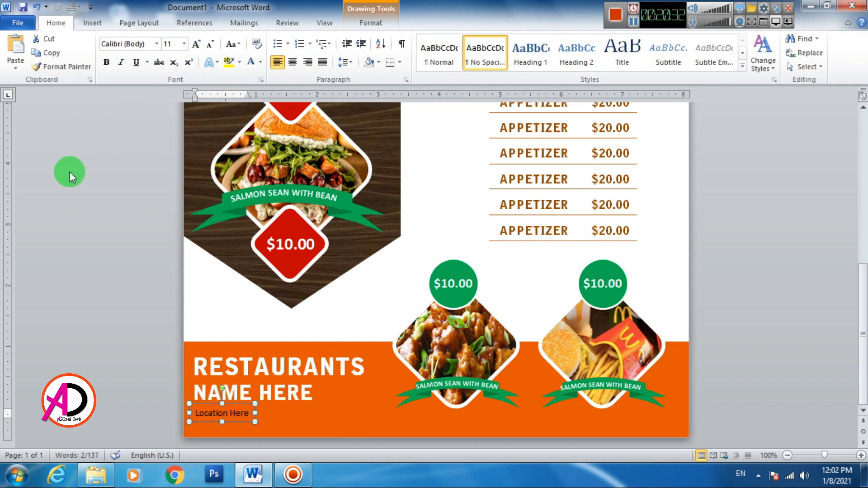
- Grow Location Here to 20 pt and colour it white
click(196, 45)
click(196, 46)
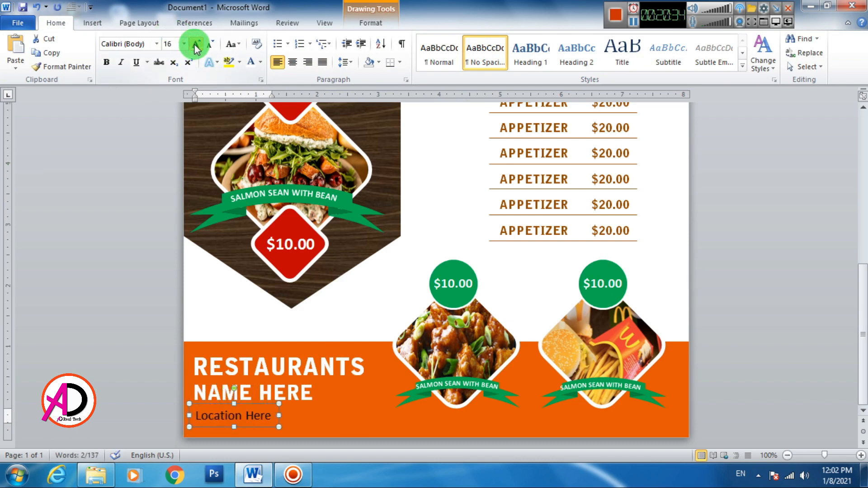
click(196, 46)
click(196, 45)
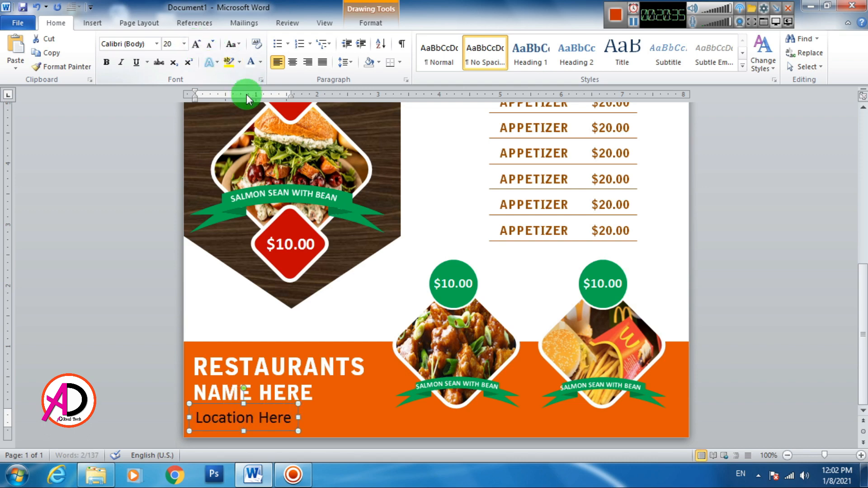
click(252, 63)
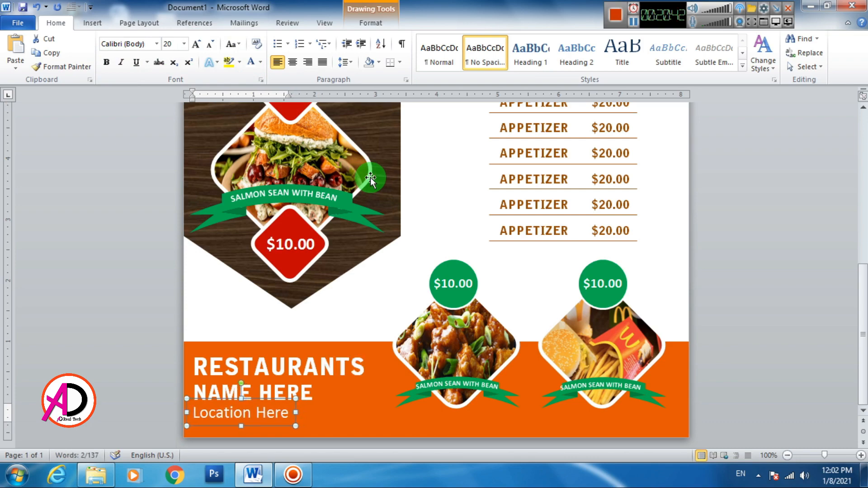
click(542, 273)
scroll(545, 274, up, 10)
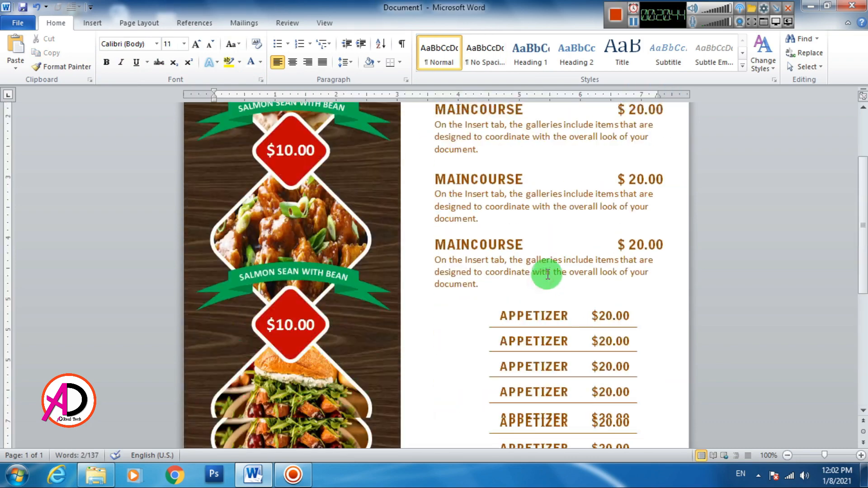
scroll(547, 274, down, 3)
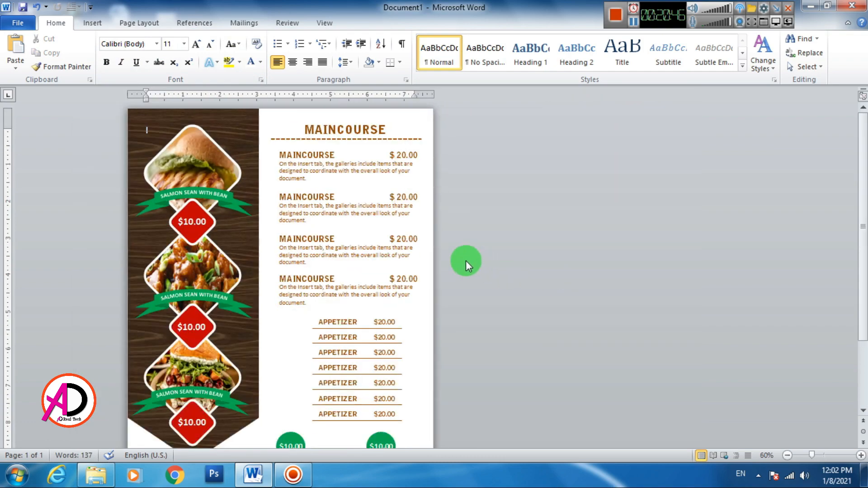
scroll(466, 260, down, 5)
scroll(438, 276, down, 2)
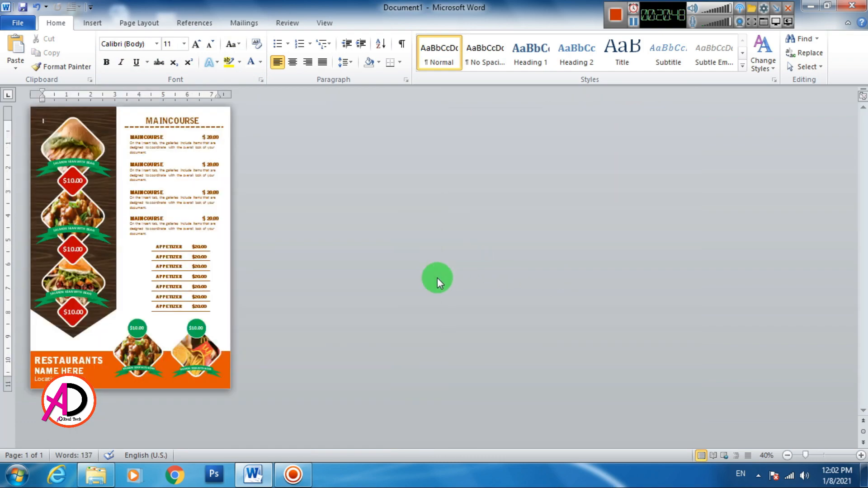
scroll(362, 280, up, 1)
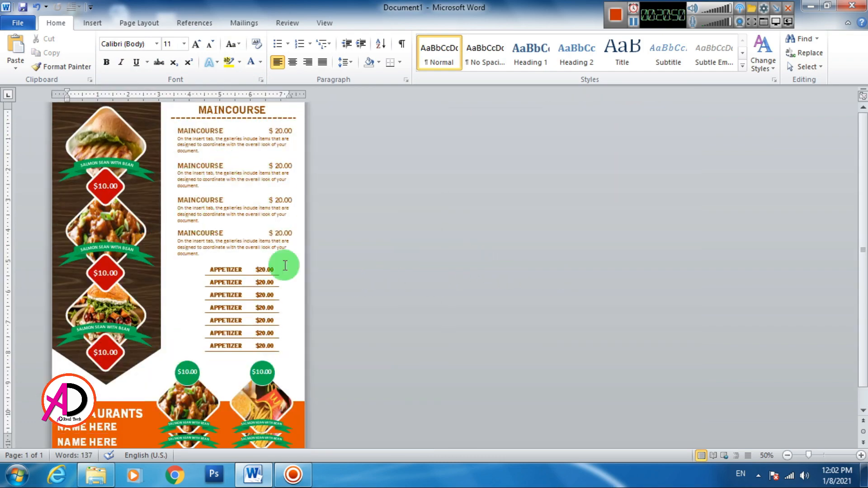